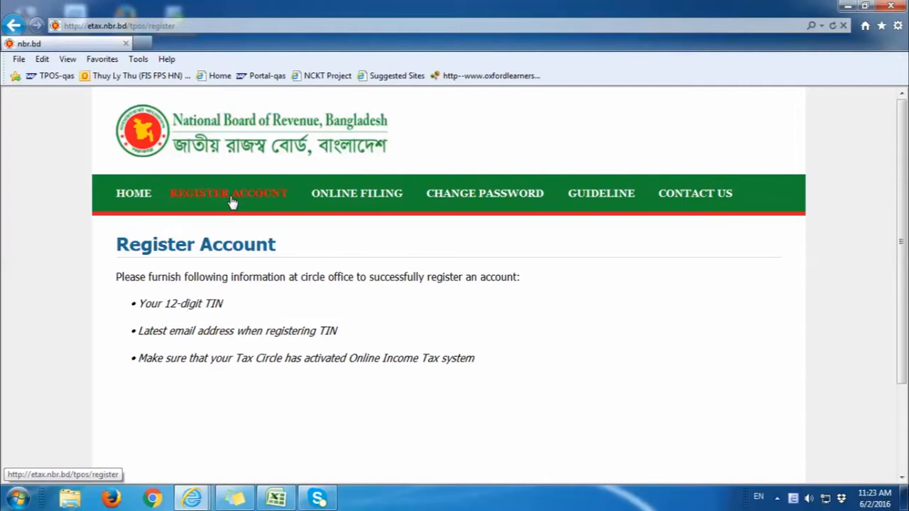
Step: Go from Online Filing to the Change Password page and scroll through its new-password rules
left_click(340, 197)
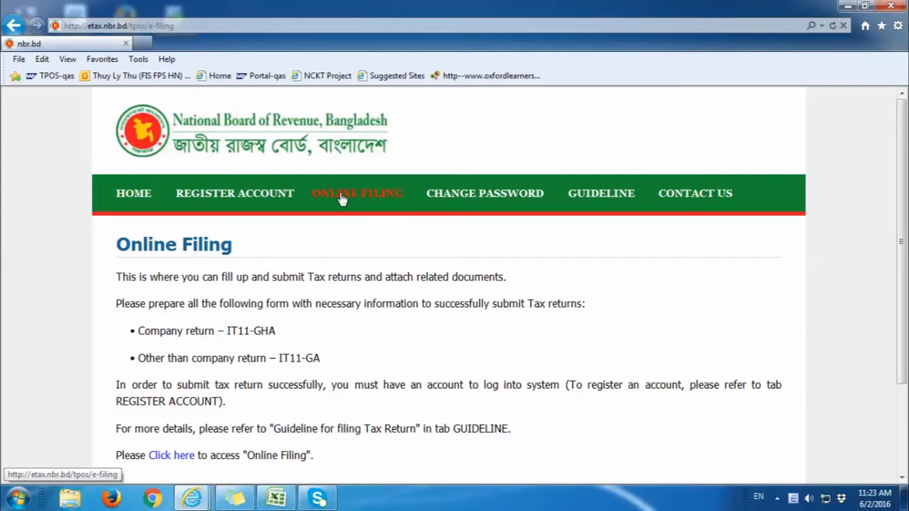
left_click(454, 201)
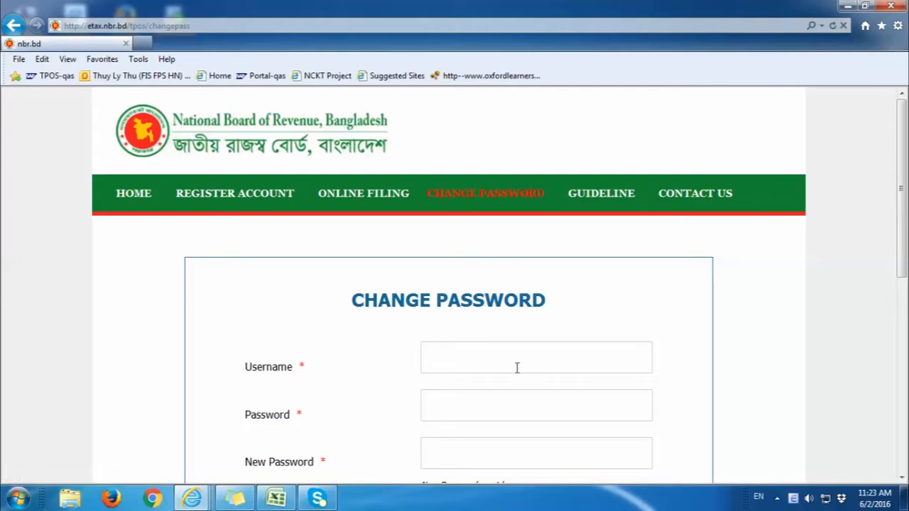
scroll(517, 370, "down", 1)
scroll(517, 373, "down", 1)
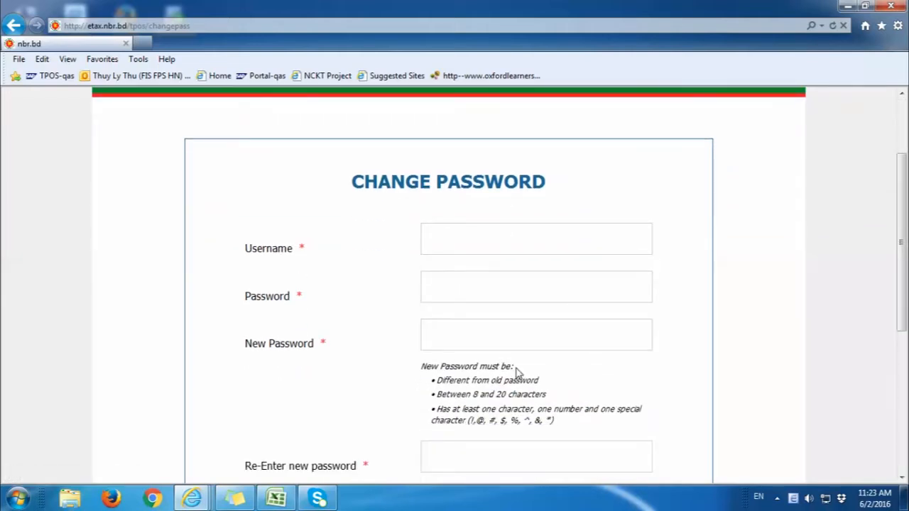
scroll(517, 372, "down", 1)
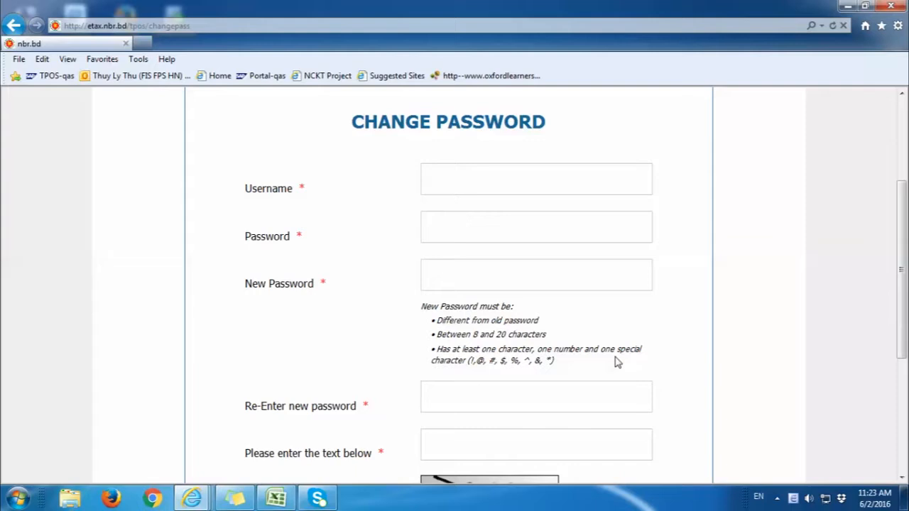
scroll(616, 362, "up", 3)
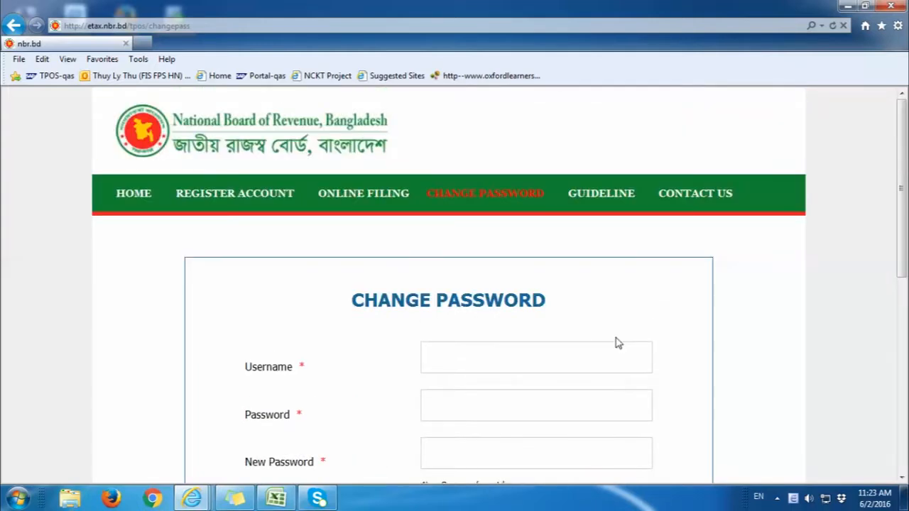
Step: View the Guideline and Contact Us pages, then return to the Online Filing page
left_click(615, 204)
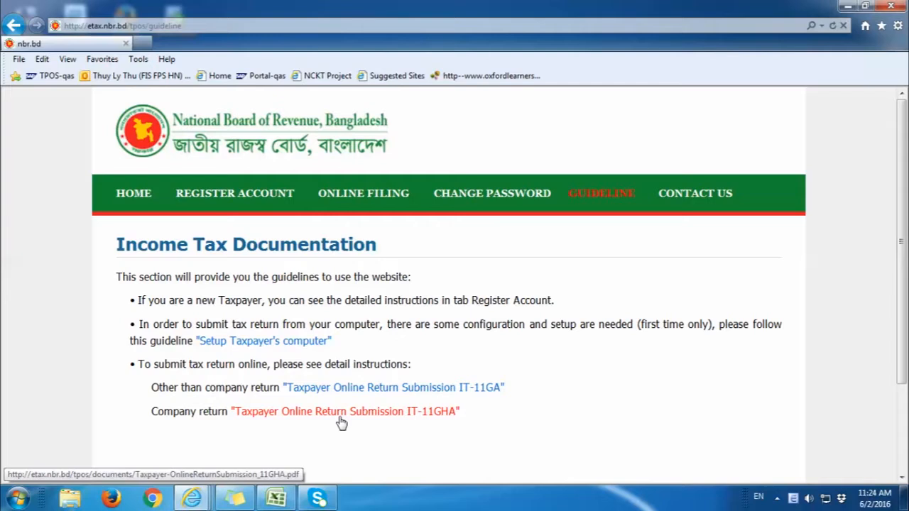
left_click(693, 197)
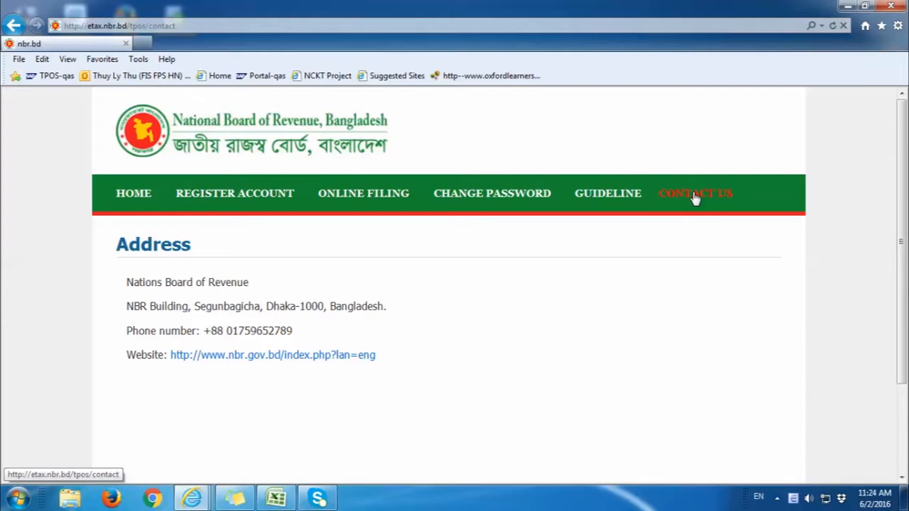
left_click(392, 196)
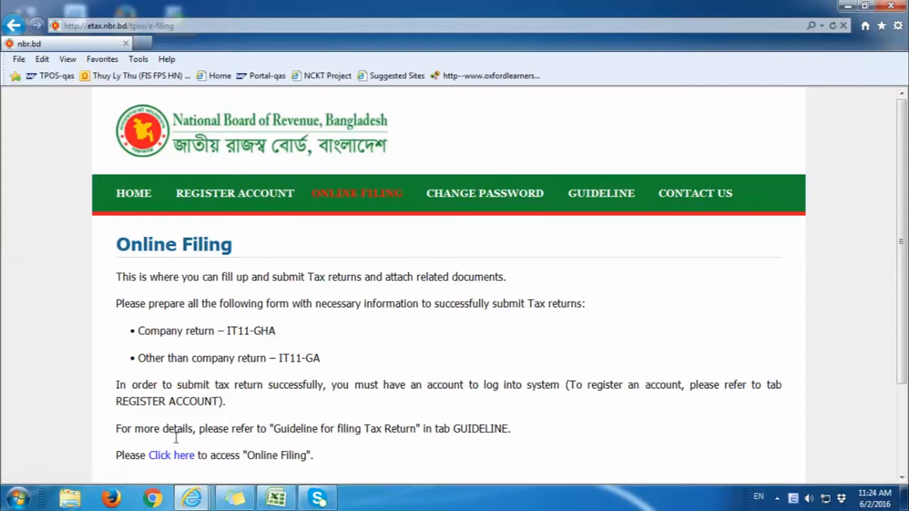
Step: Log in to online filing with the taxpayer's user name, password and the displayed captcha code
left_click(173, 456)
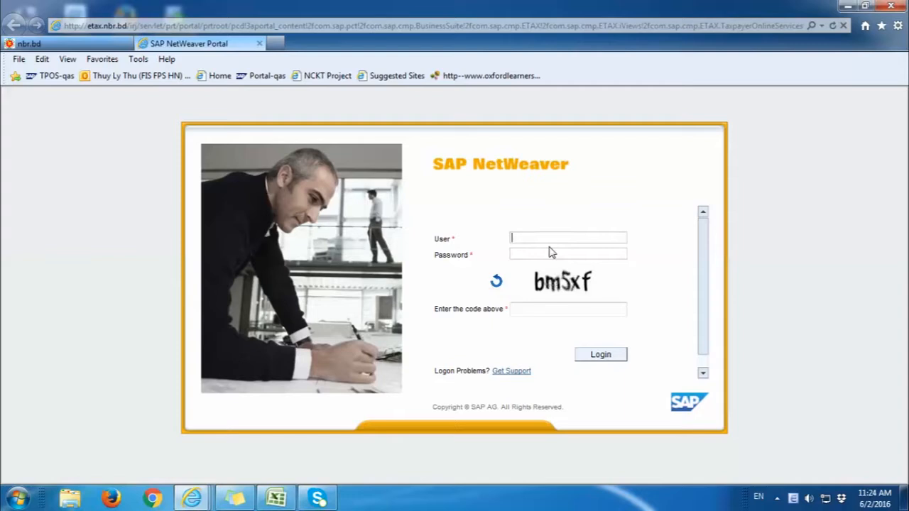
key("Tab")
type("*********")
key("Tab")
type("bm")
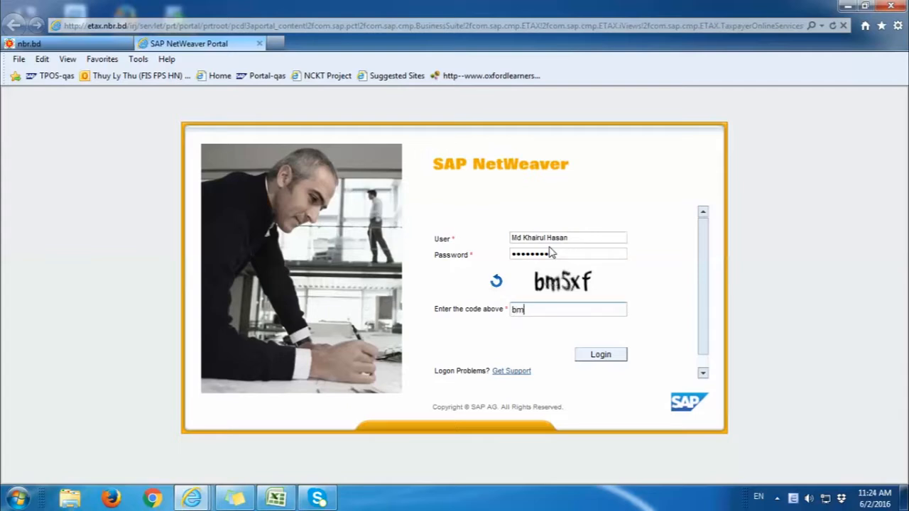
type("5xf")
key("Return")
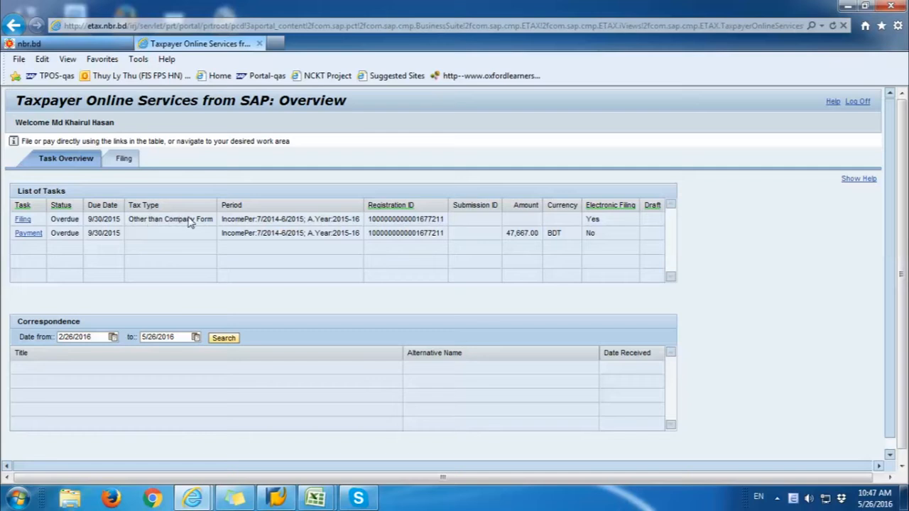
Step: Start filing the overdue return from the Filing task in the List of Tasks
left_click(24, 220)
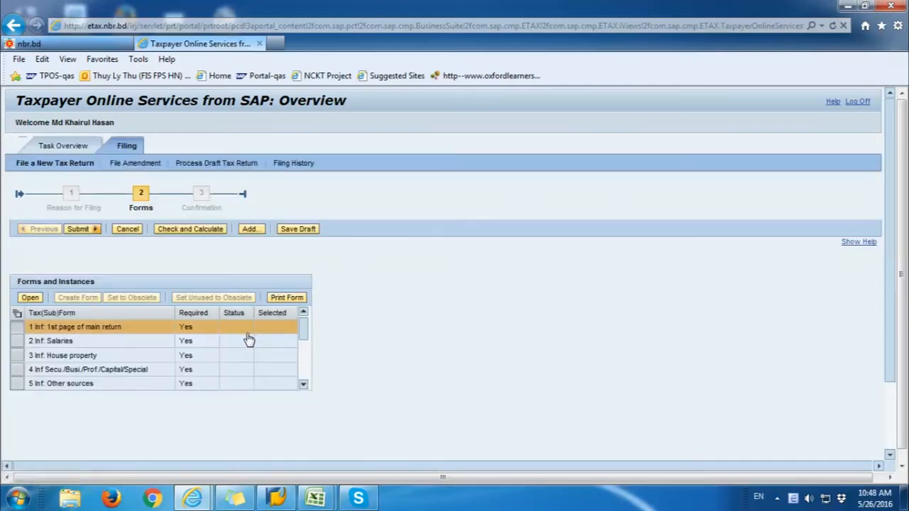
left_click_drag(302, 330, 307, 392)
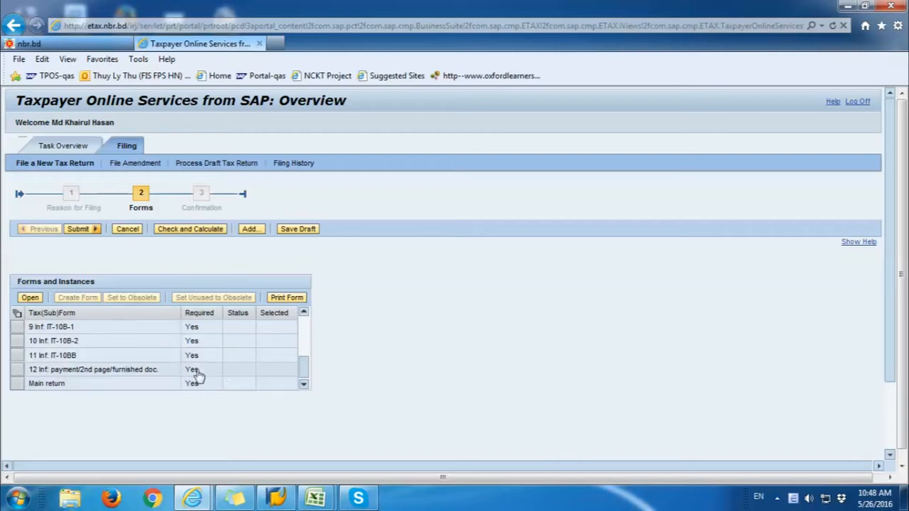
left_click_drag(301, 369, 305, 317)
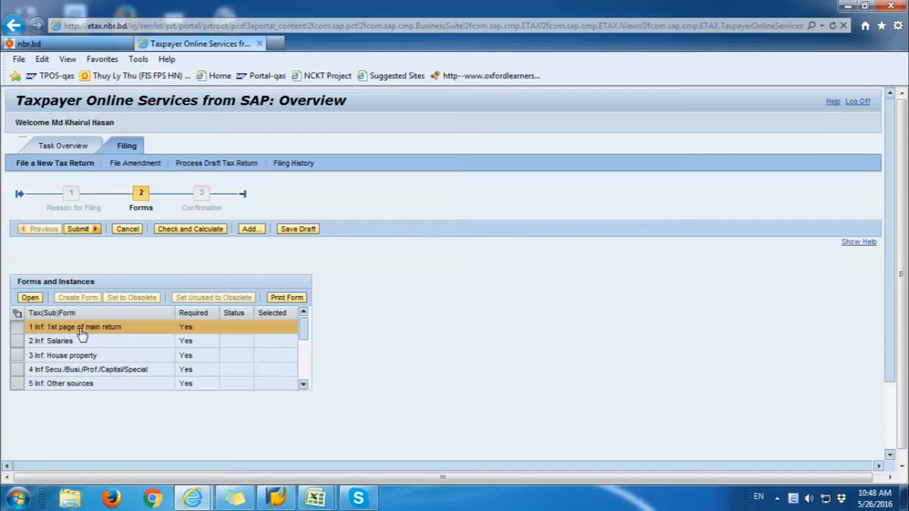
Step: Select the Salaries, House property, Secu./Busi./Prof./Capital/Special and Other sources forms in turn
left_click(64, 345)
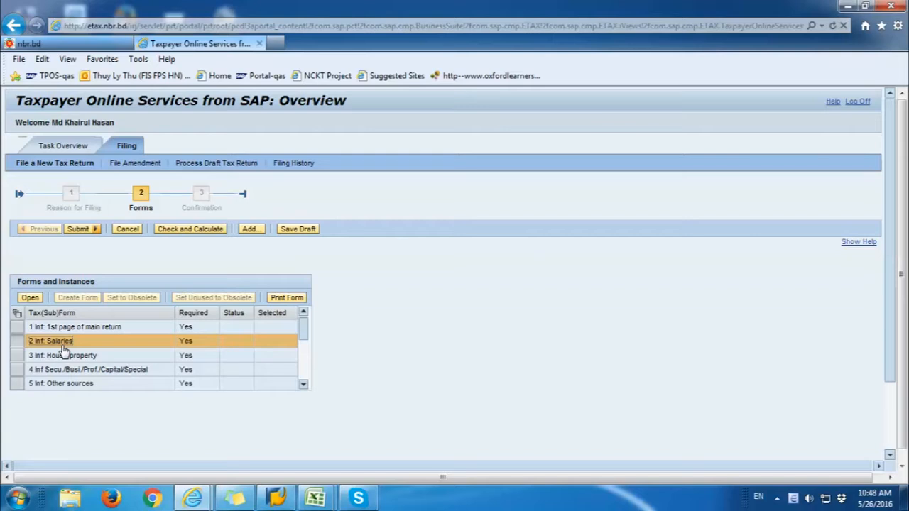
left_click(60, 358)
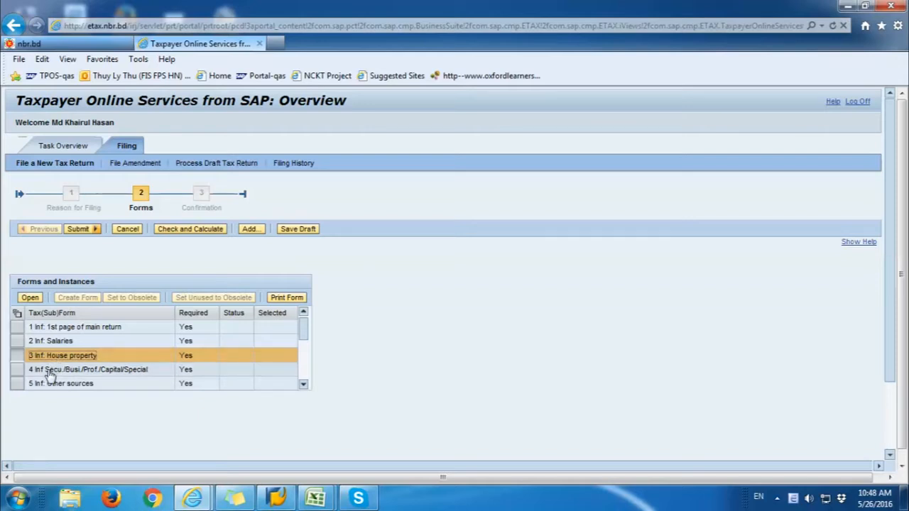
left_click(50, 371)
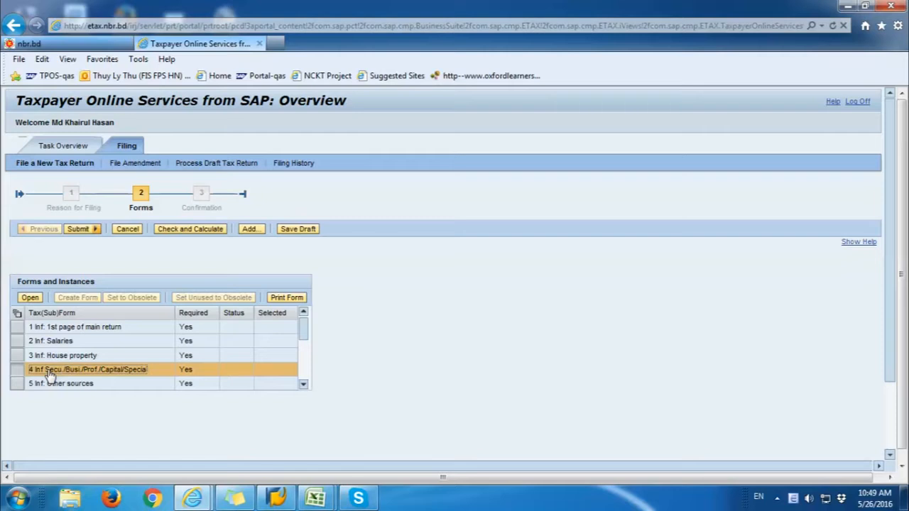
left_click(51, 388)
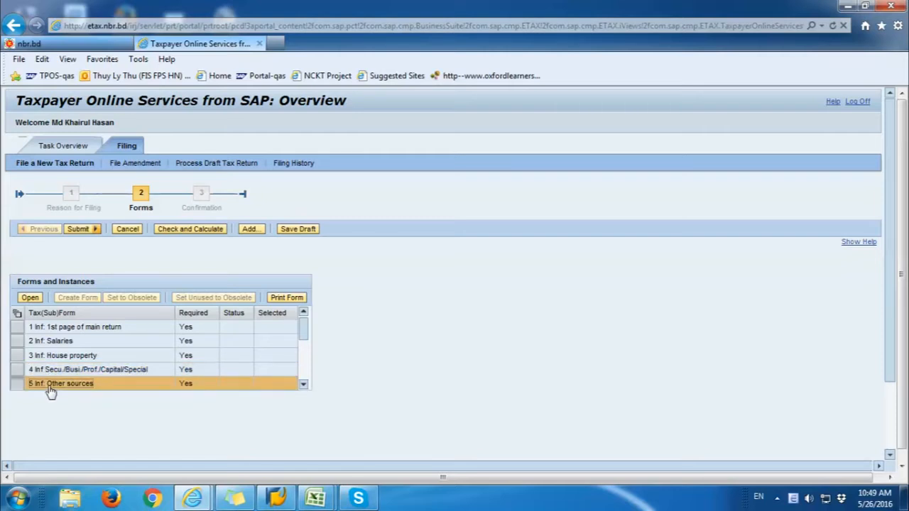
left_click_drag(305, 330, 310, 381)
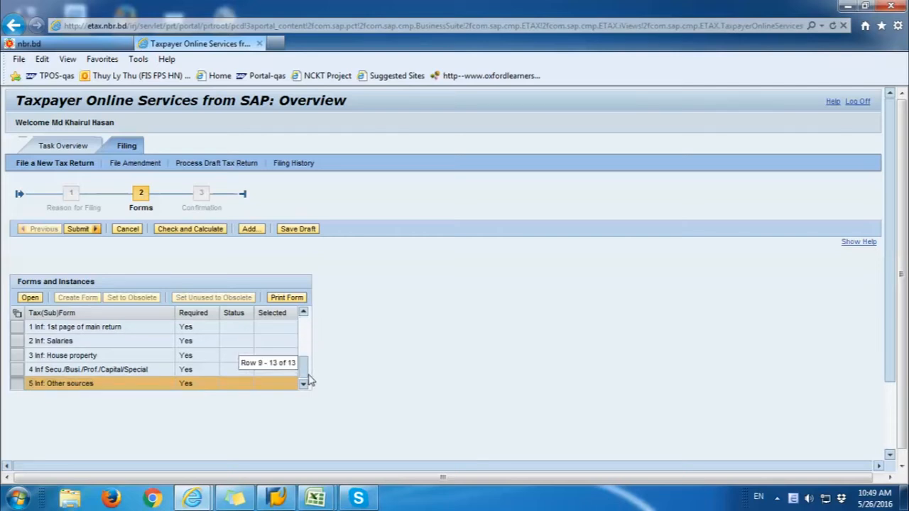
scroll(124, 343, "up", 2)
scroll(123, 344, "up", 2)
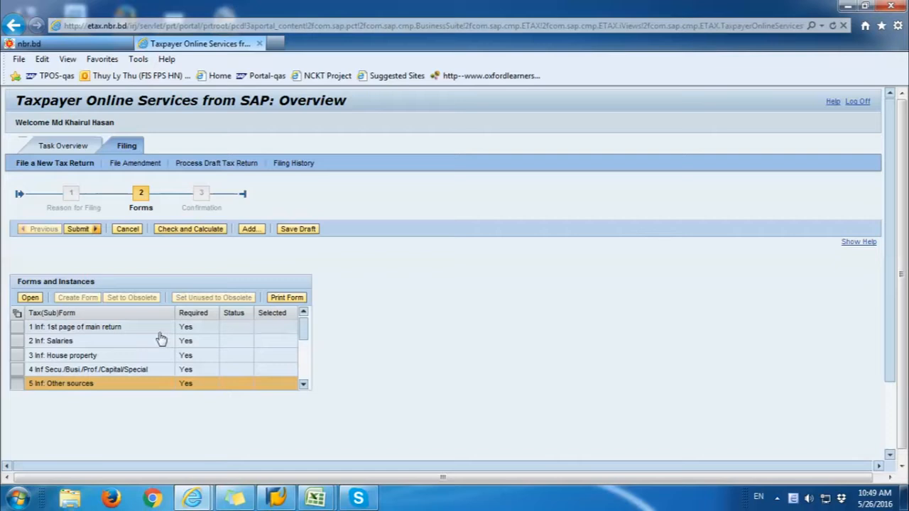
left_click(304, 385)
left_click(304, 385)
left_click(101, 370)
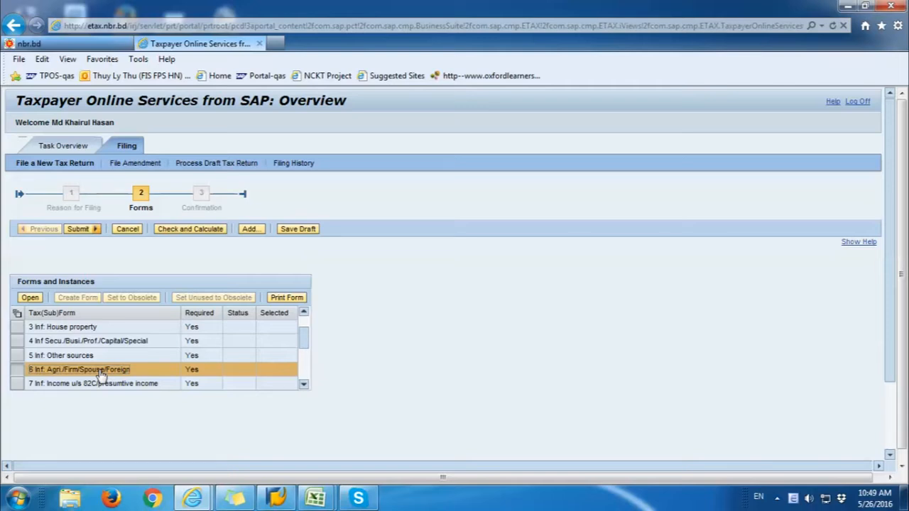
left_click(101, 387)
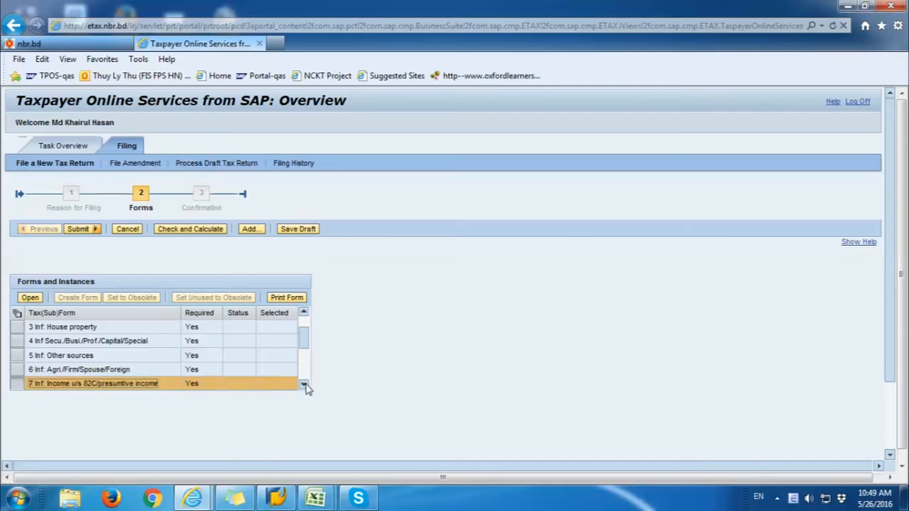
left_click(305, 387)
left_click(114, 389)
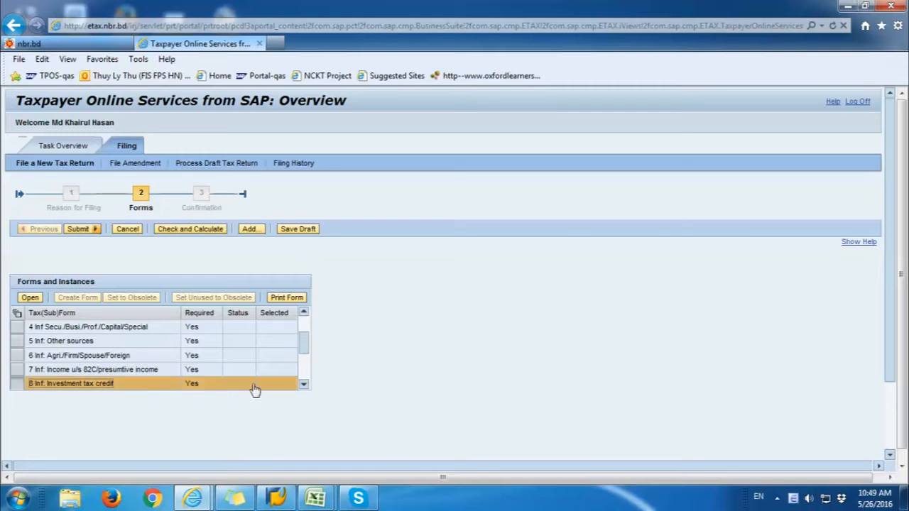
left_click(304, 385)
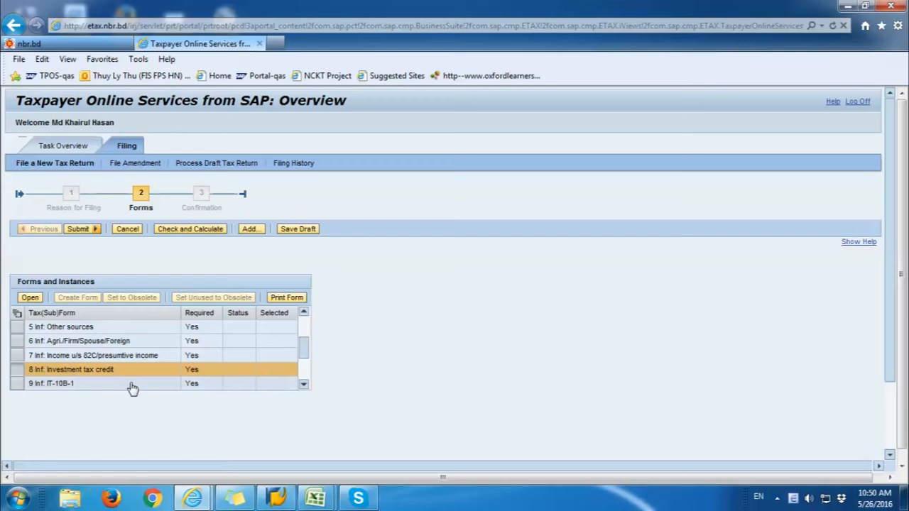
left_click(77, 385)
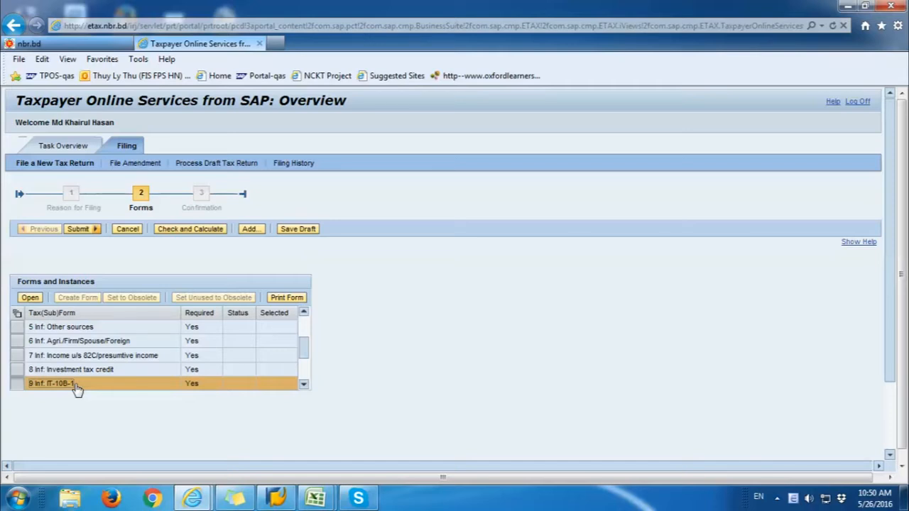
left_click(303, 384)
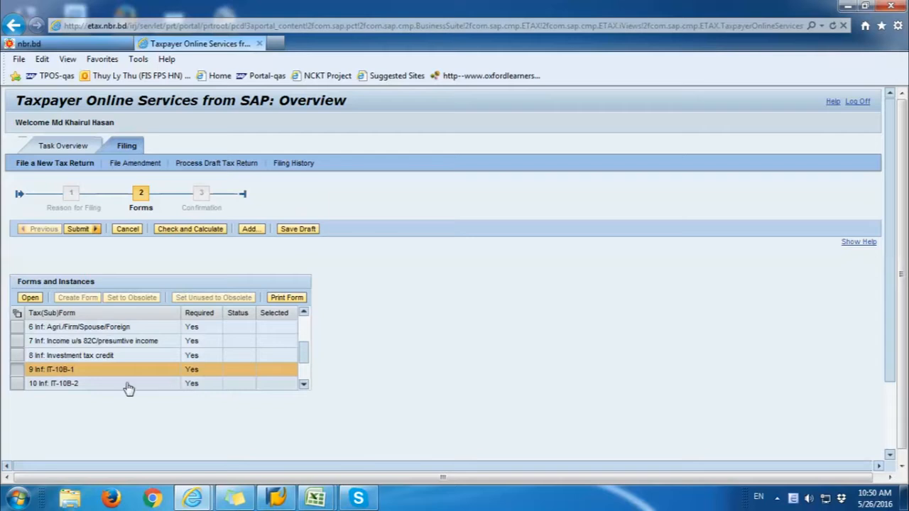
Step: Step through the IT-10B-2, IT-10BB, payment/2nd page and Main return rows, then return to the first page
left_click(101, 384)
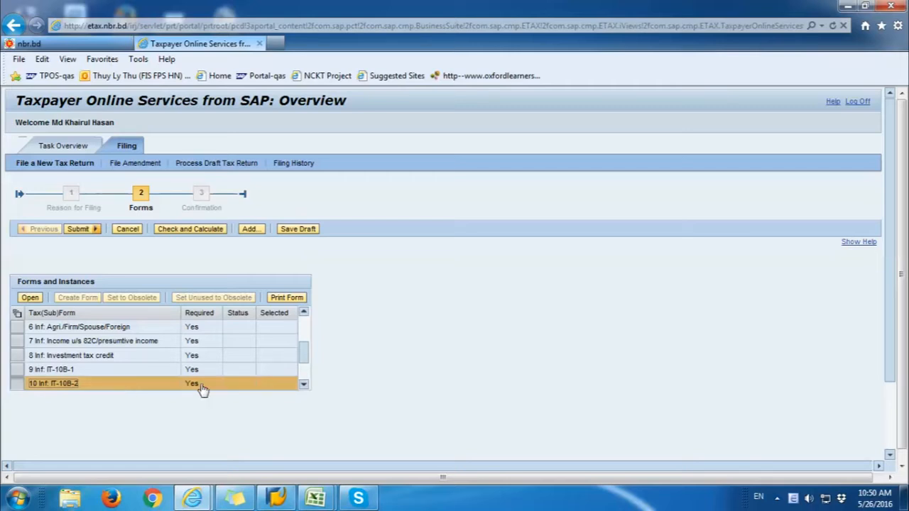
left_click(303, 384)
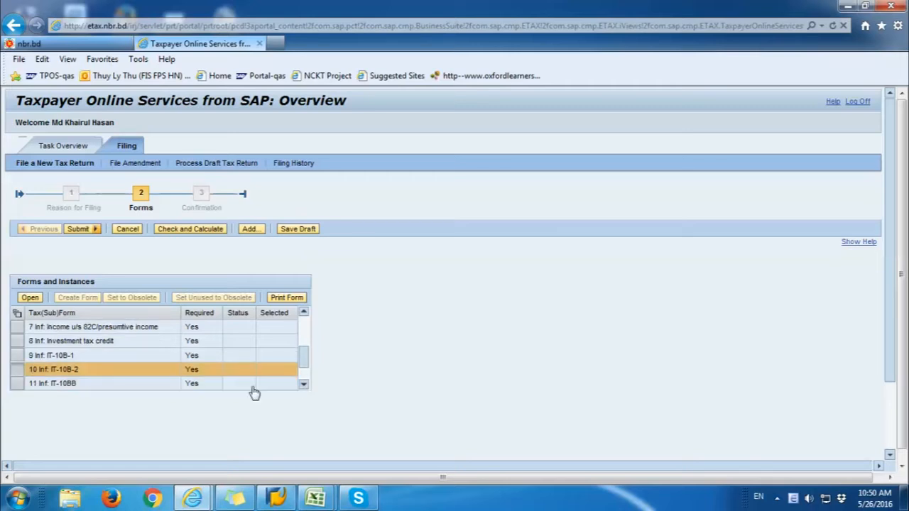
left_click(75, 388)
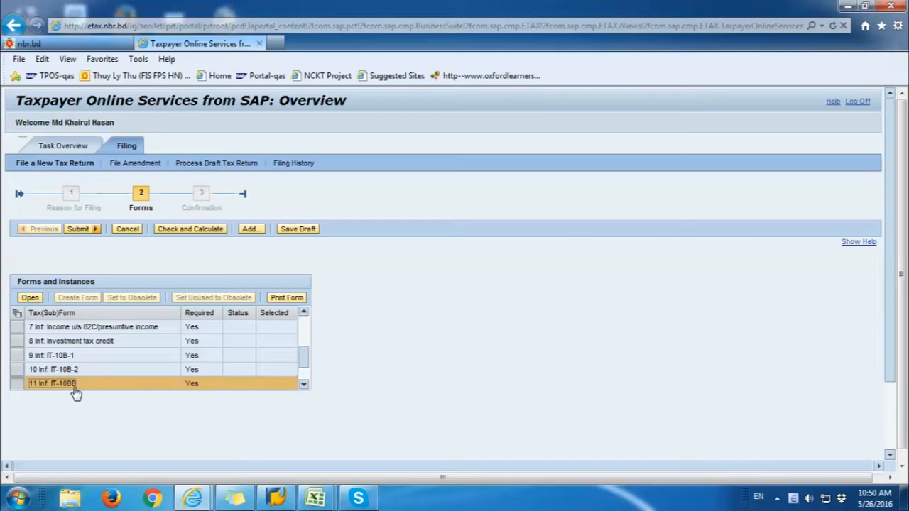
left_click(303, 384)
left_click(134, 384)
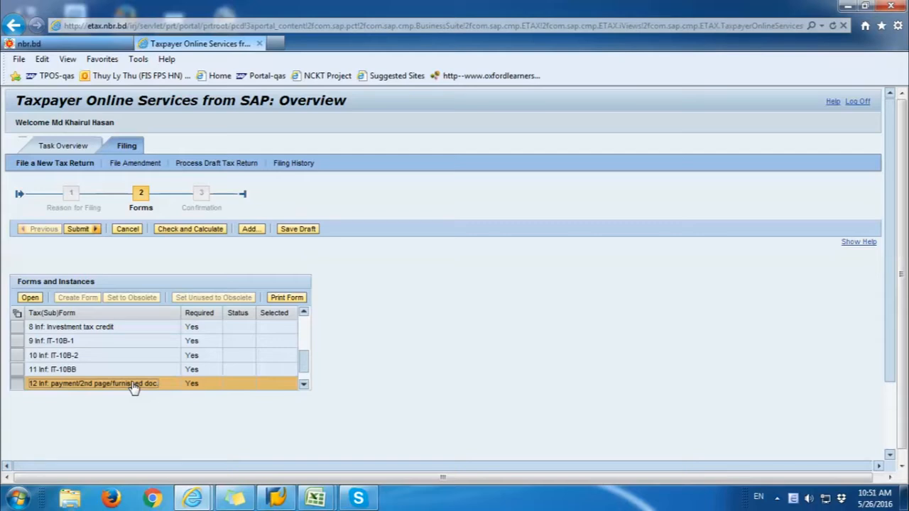
left_click(303, 384)
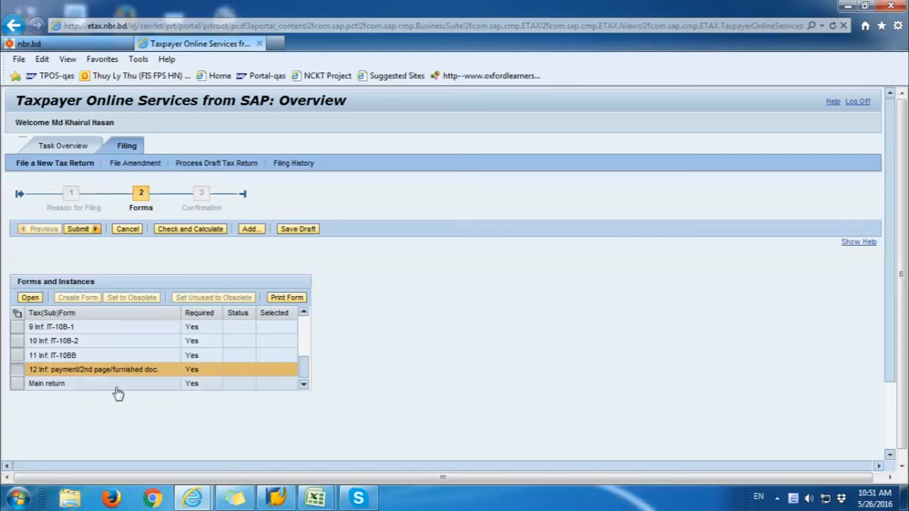
left_click(91, 387)
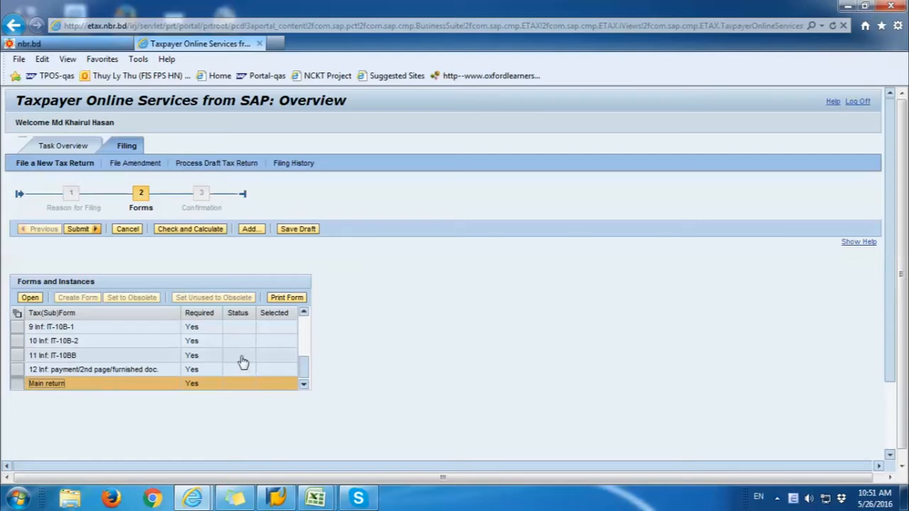
left_click_drag(303, 370, 299, 328)
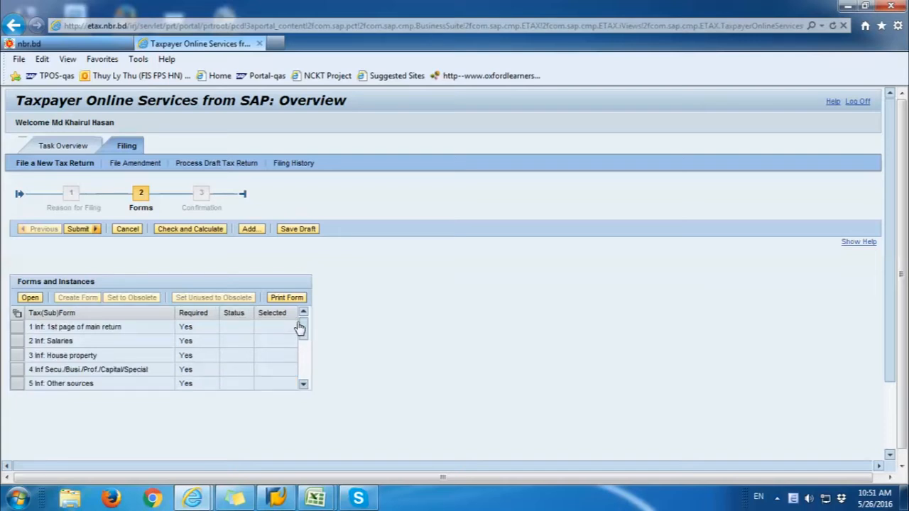
left_click(264, 327)
Step: Open the 1st page of the main return and scroll down the form
left_click(29, 297)
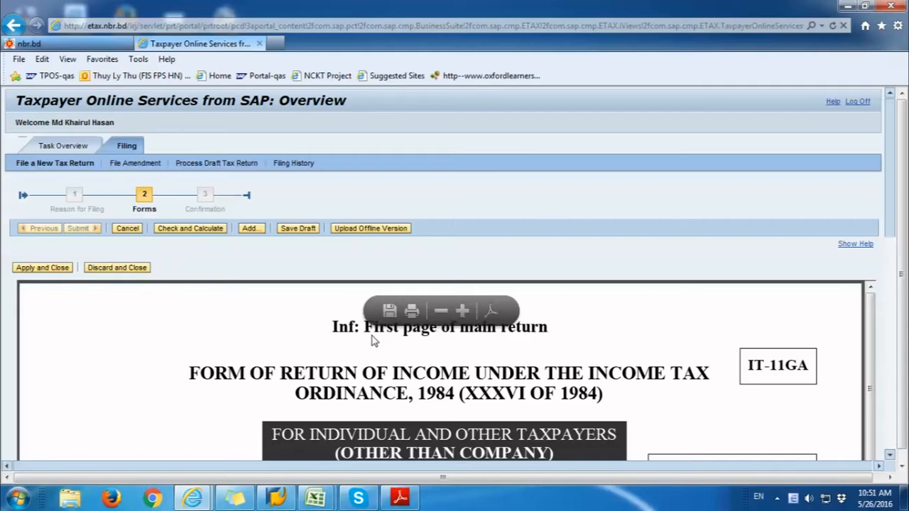
scroll(374, 341, "down", 5)
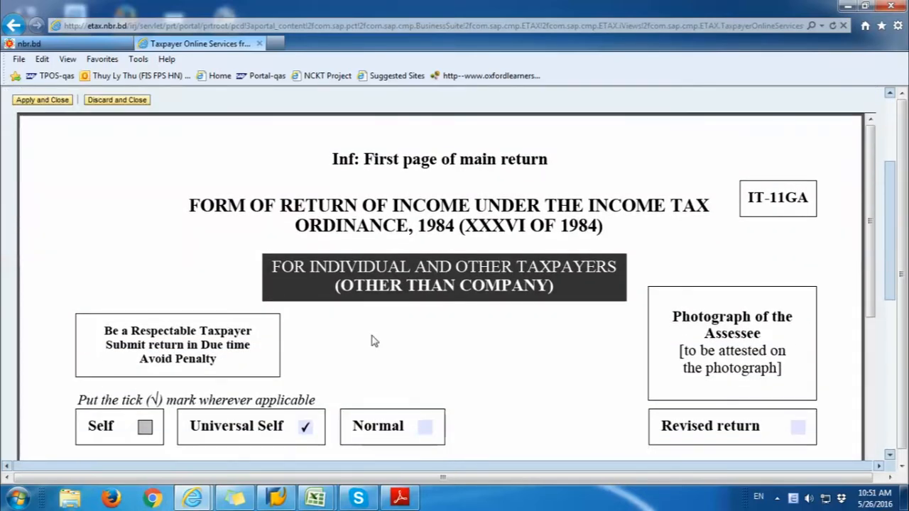
scroll(372, 338, "down", 5)
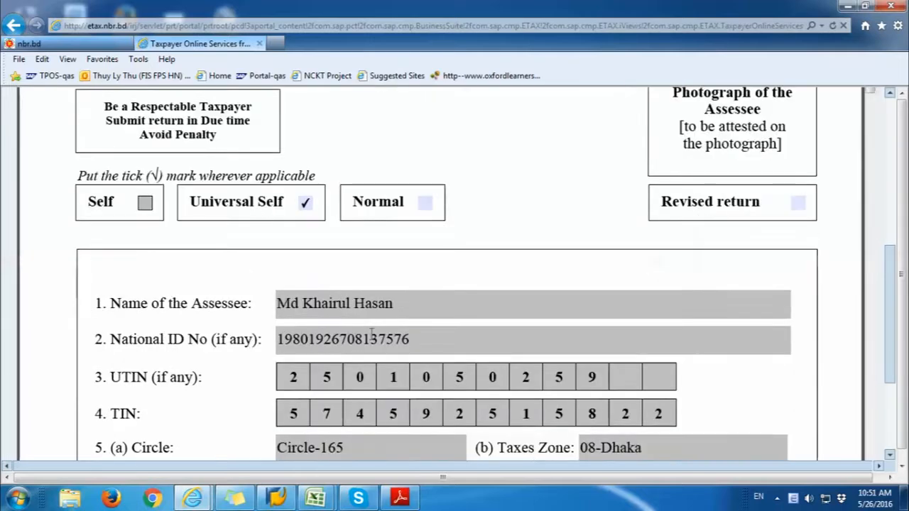
scroll(370, 333, "down", 2)
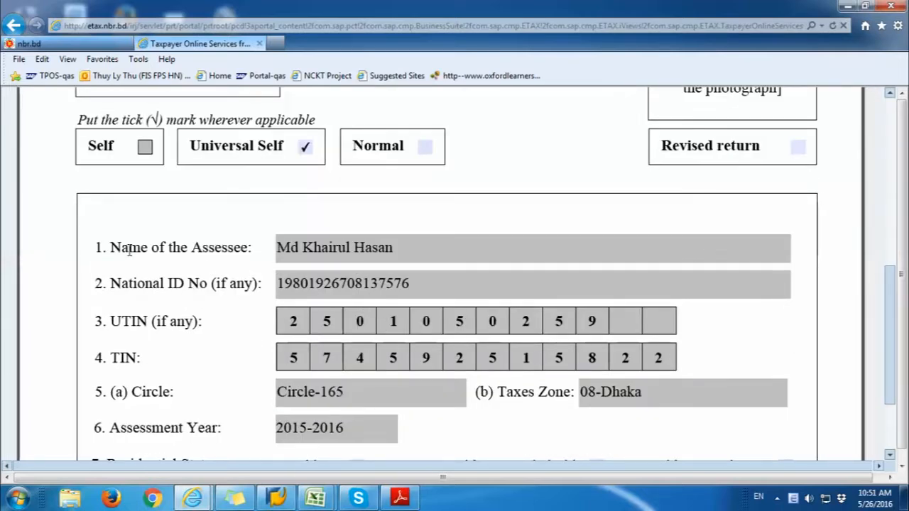
Step: Review the prefilled assessee name, identity fields, TIN, Circle and Assessment Year
left_click_drag(111, 247, 249, 248)
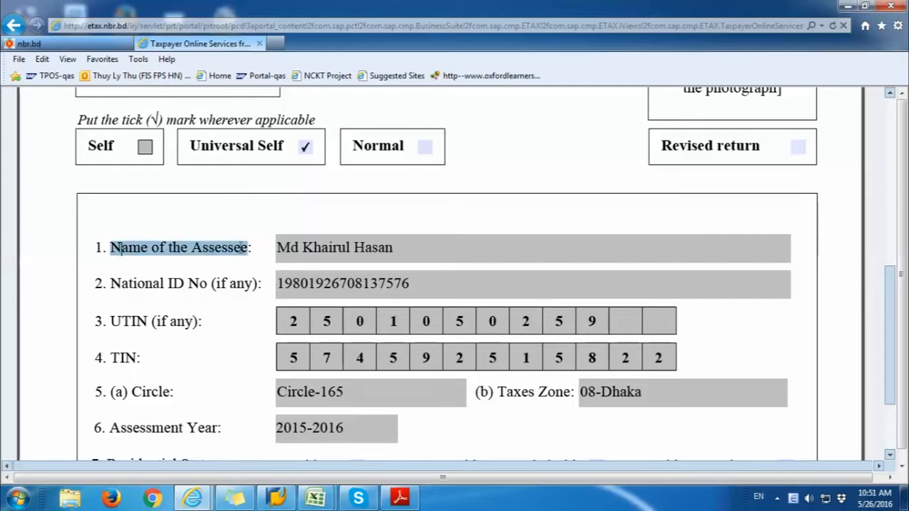
left_click_drag(111, 284, 232, 292)
left_click_drag(119, 364, 154, 365)
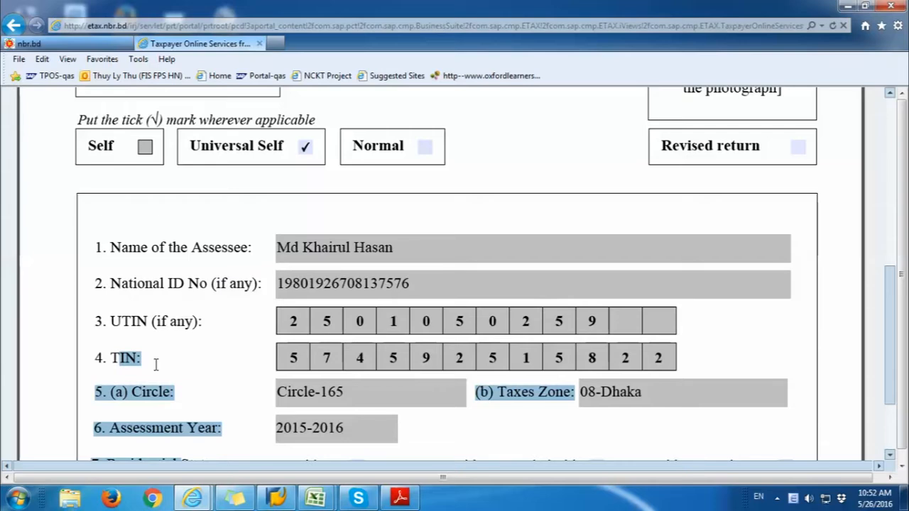
left_click(131, 392)
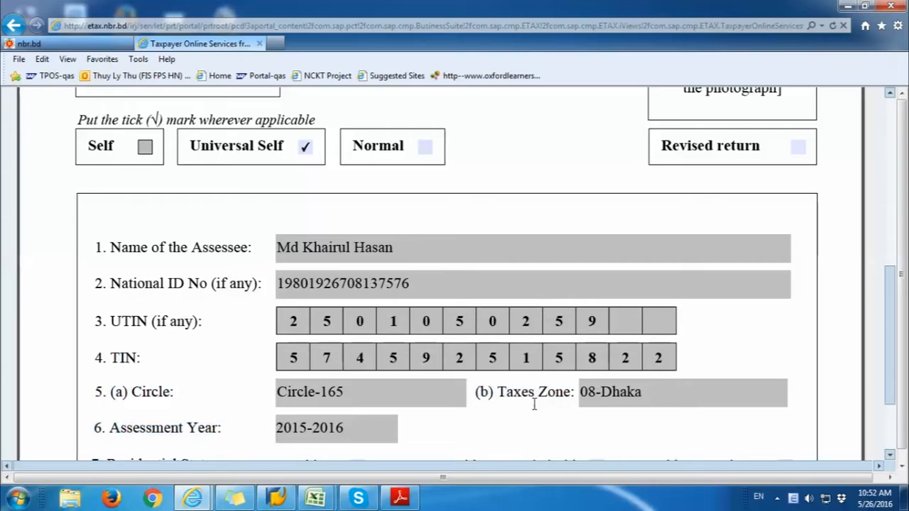
scroll(207, 432, "down", 1)
scroll(206, 431, "down", 5)
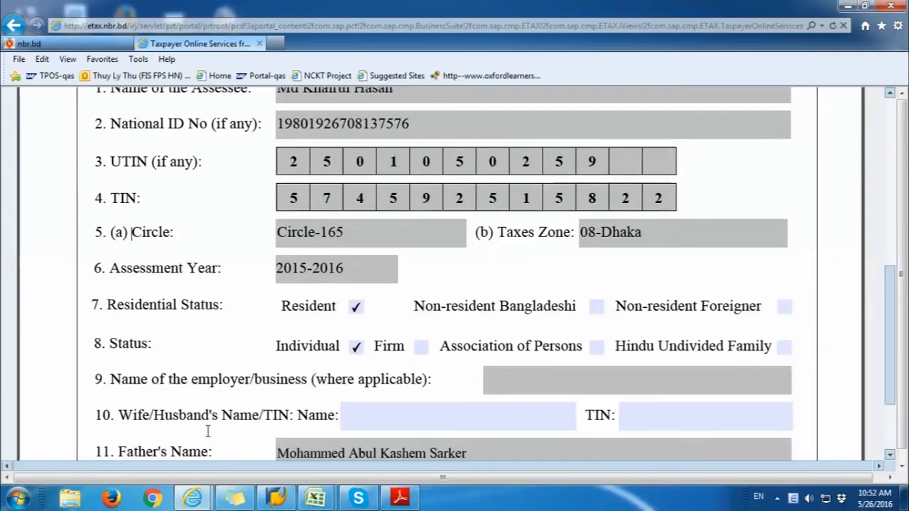
scroll(218, 426, "down", 2)
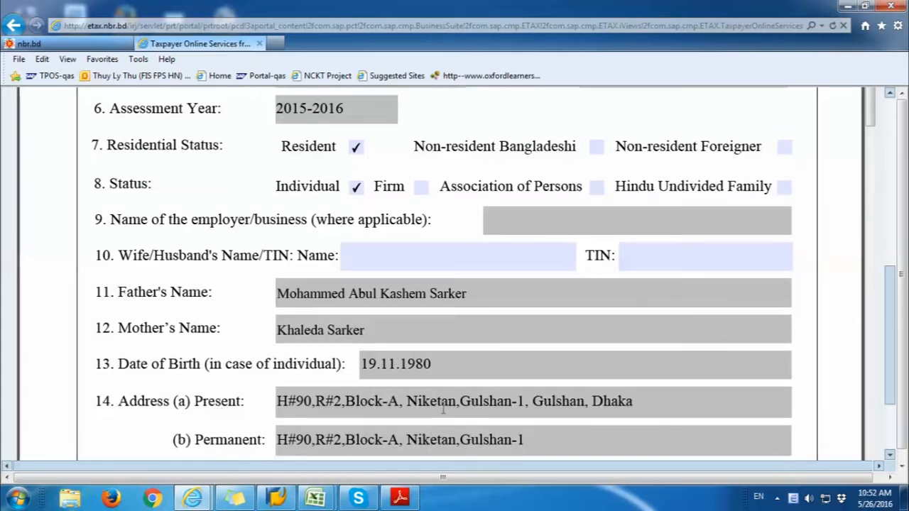
scroll(442, 408, "up", 5)
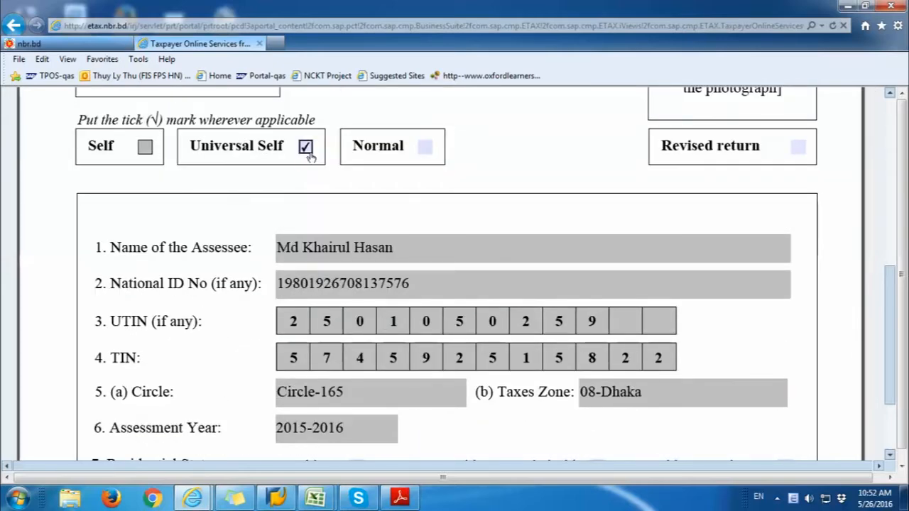
Step: Try the Normal and Revised return options, leaving the return marked Universal Self
left_click(424, 146)
left_click(304, 148)
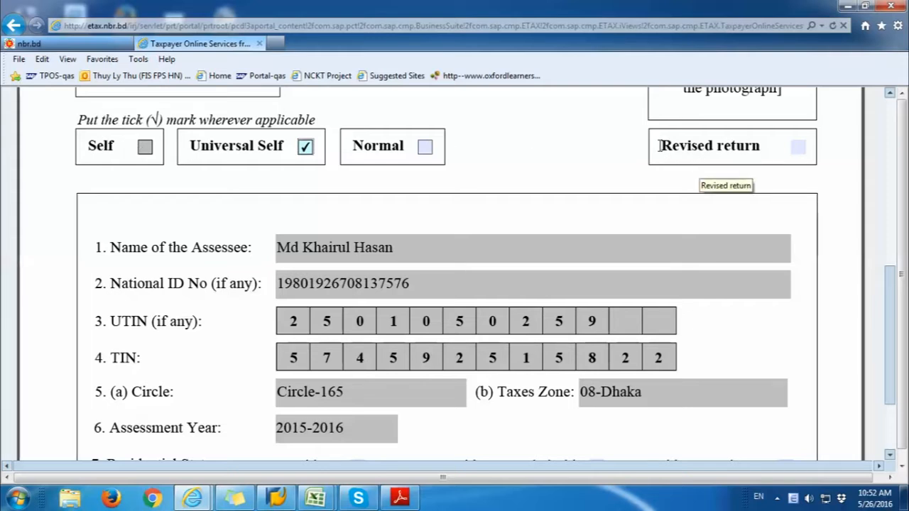
left_click(424, 146)
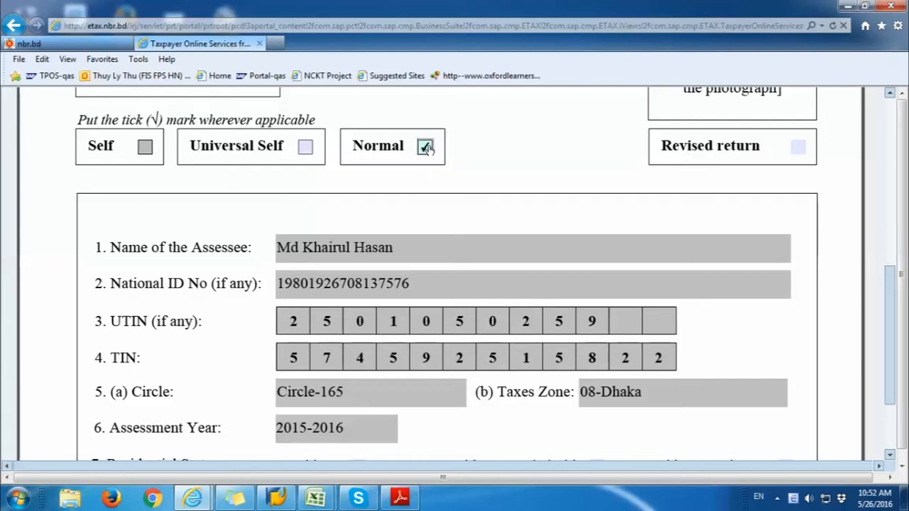
left_click(306, 149)
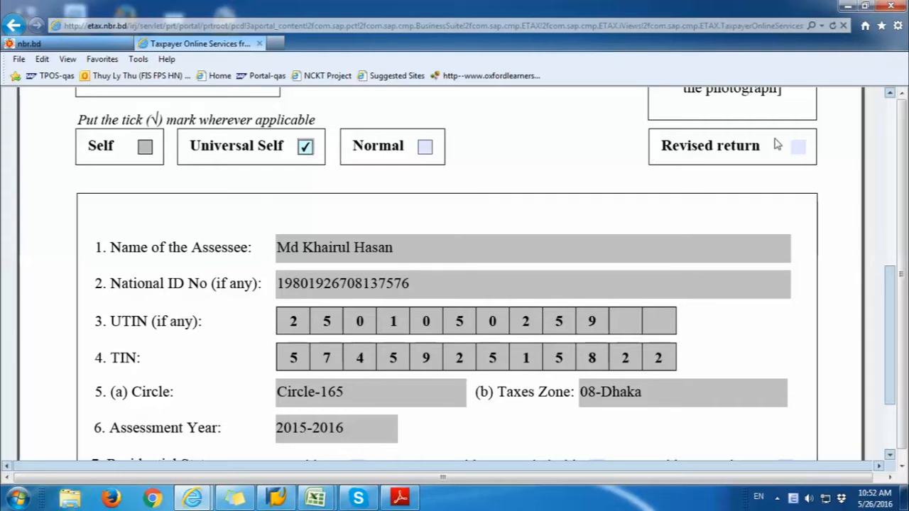
left_click(797, 148)
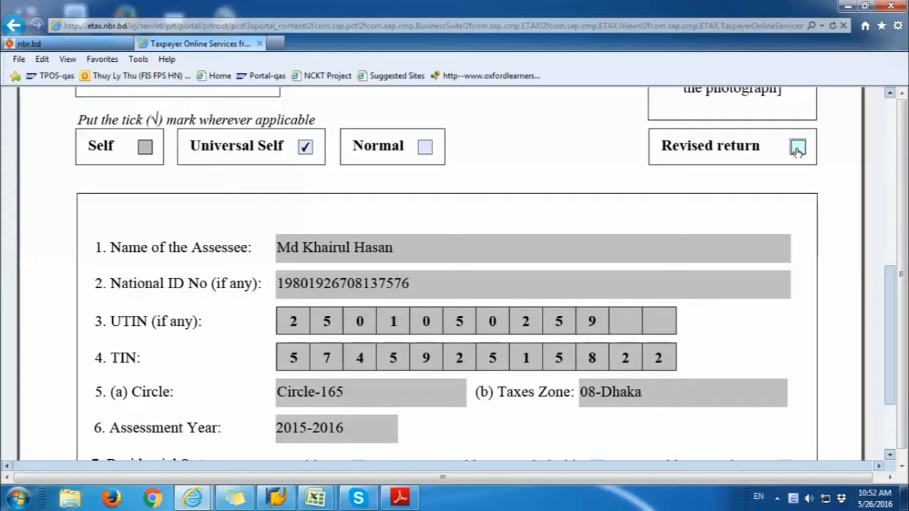
scroll(426, 302, "down", 3)
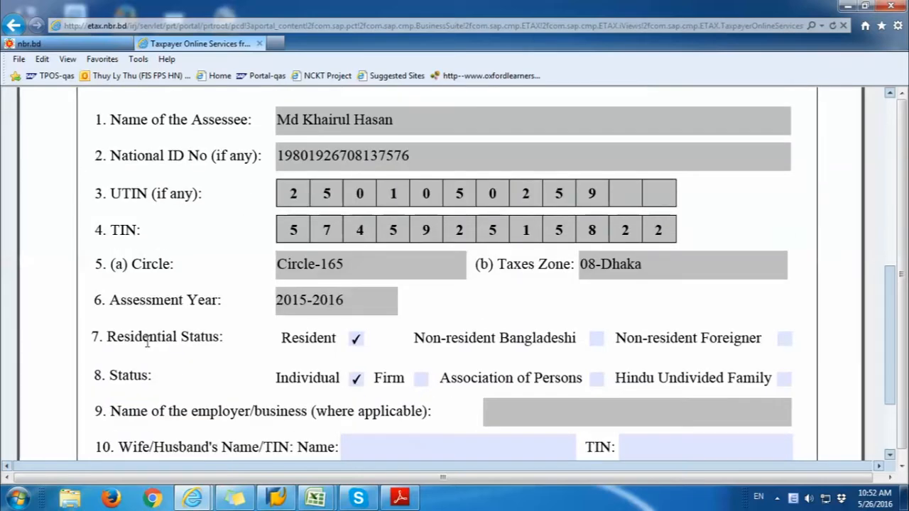
Step: Try Non-resident, Firm and Association of Persons, keeping Resident and Individual status
left_click_drag(107, 332, 201, 338)
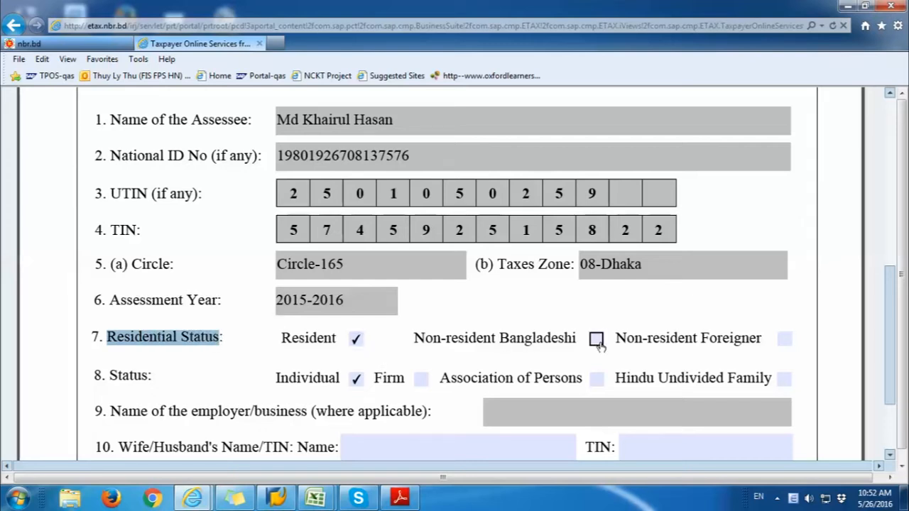
left_click(596, 338)
left_click(356, 340)
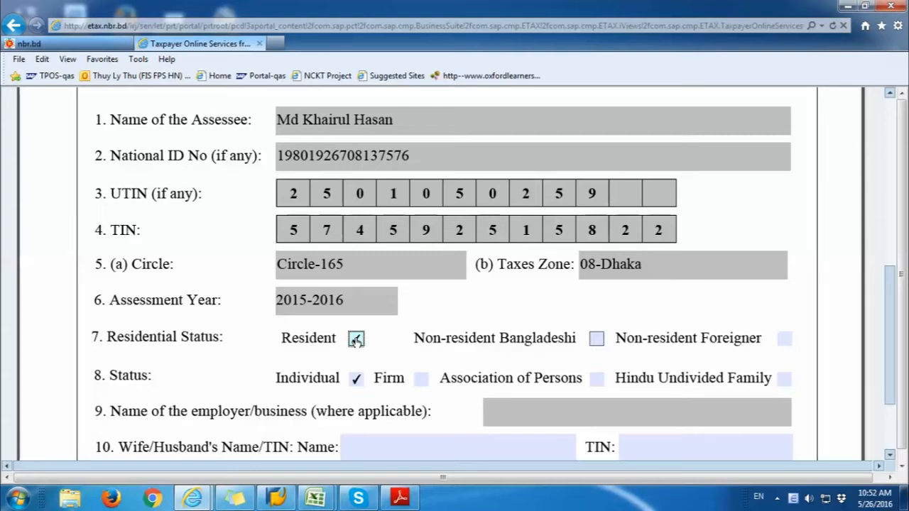
left_click_drag(109, 375, 236, 377)
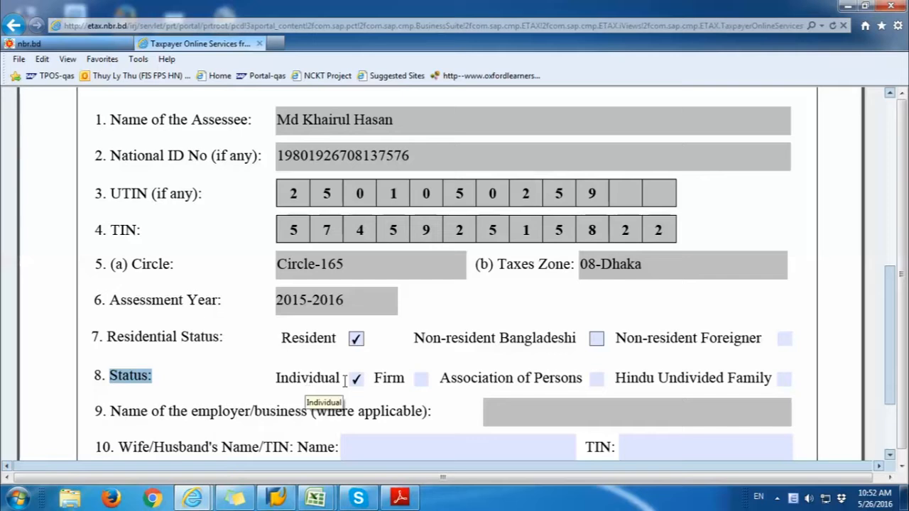
left_click(421, 378)
left_click(596, 377)
left_click(356, 379)
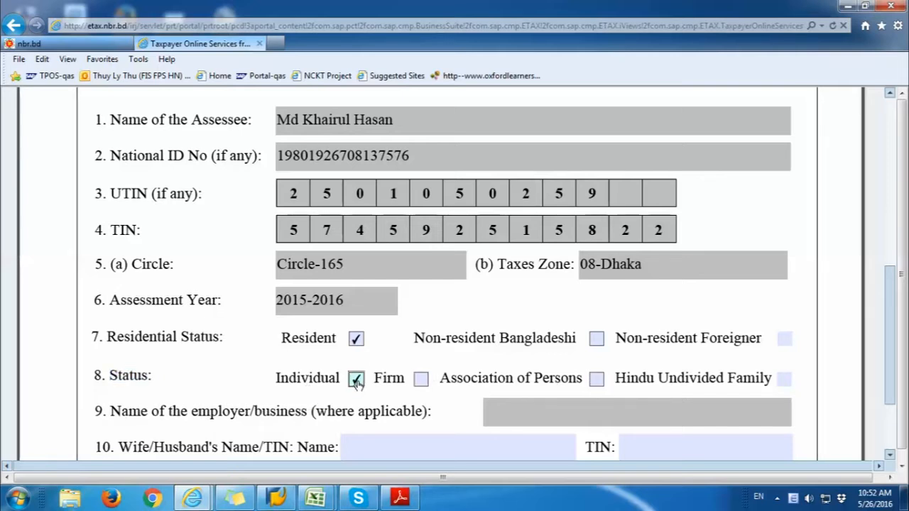
Step: Scroll through the spouse, parents, birth date and address details
scroll(357, 382, "down", 1)
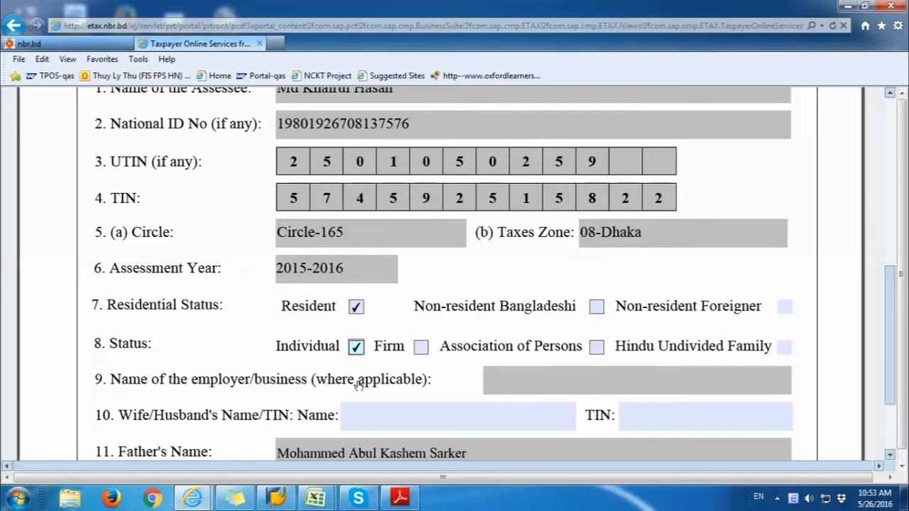
scroll(359, 384, "down", 1)
left_click_drag(118, 384, 276, 383)
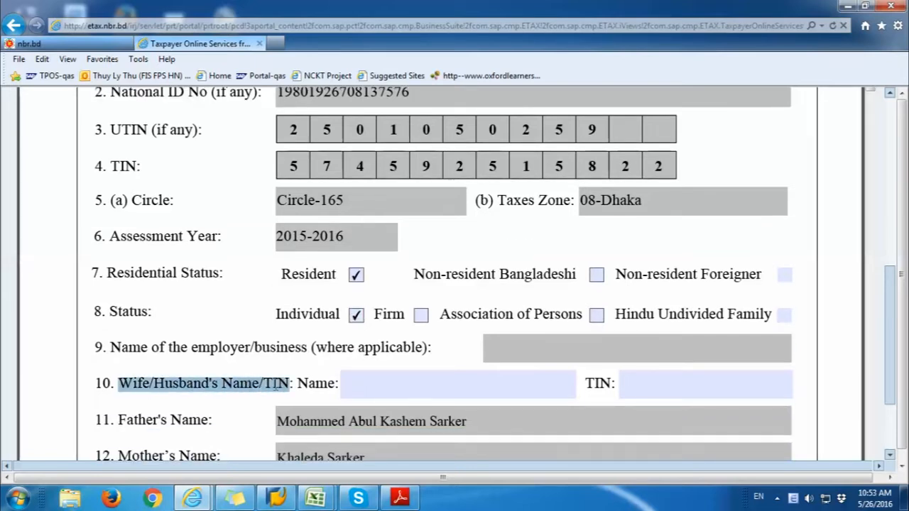
left_click(334, 381)
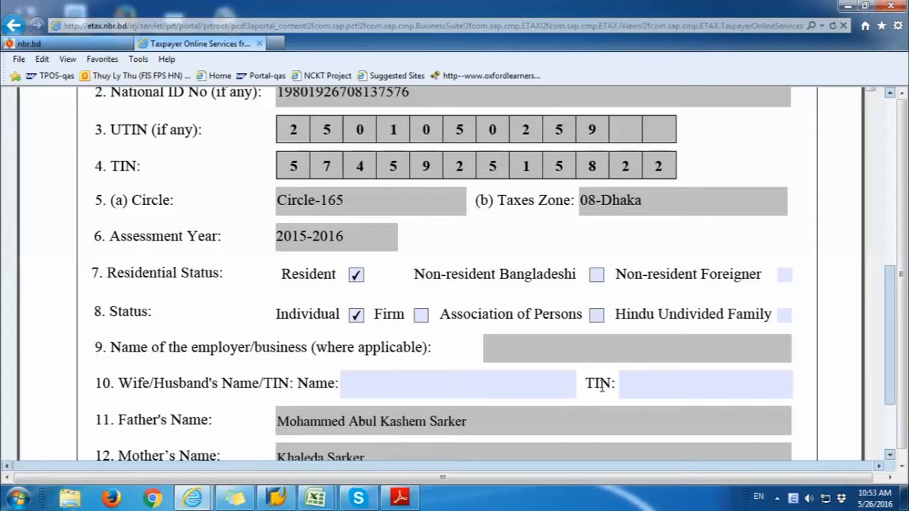
scroll(602, 386, "down", 3)
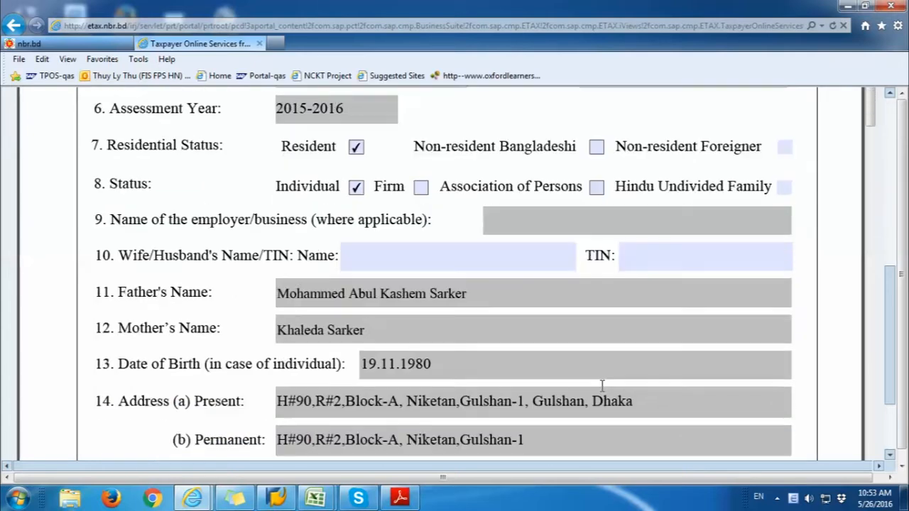
scroll(602, 385, "down", 2)
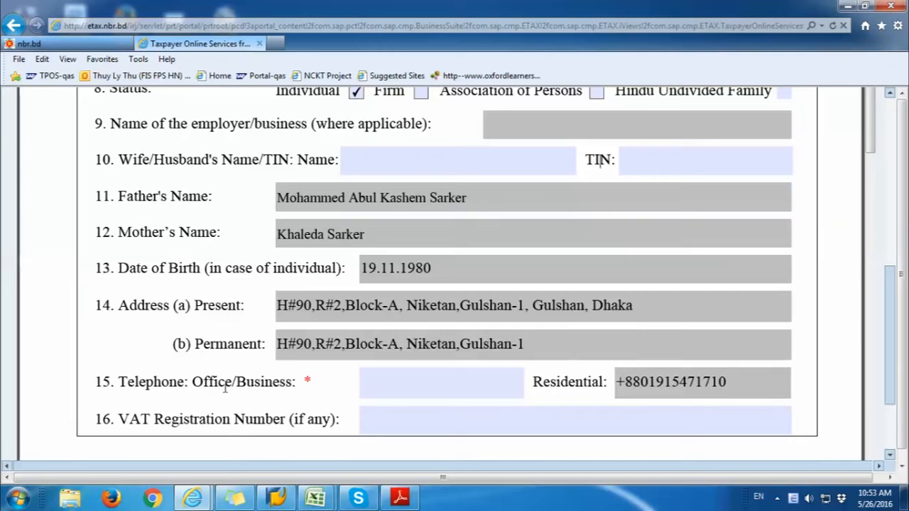
Step: Enter the office telephone number
left_click(386, 385)
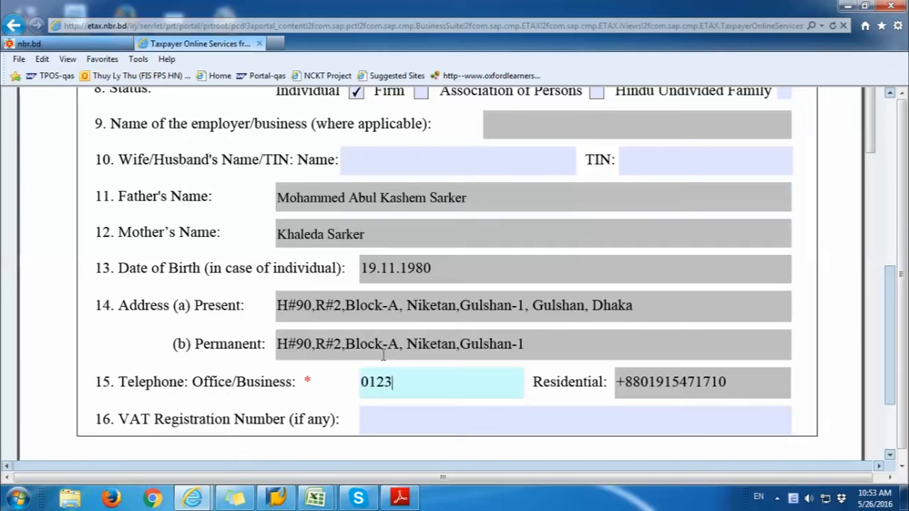
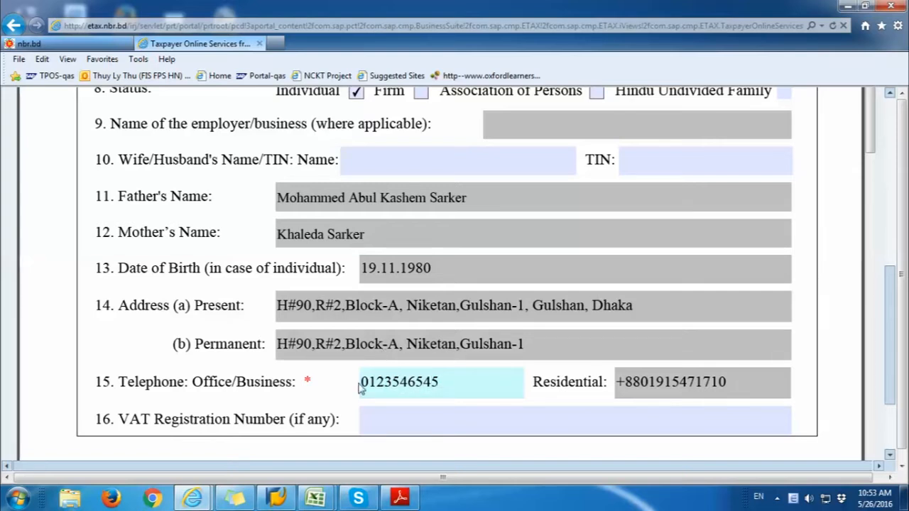
scroll(370, 381, "down", 5)
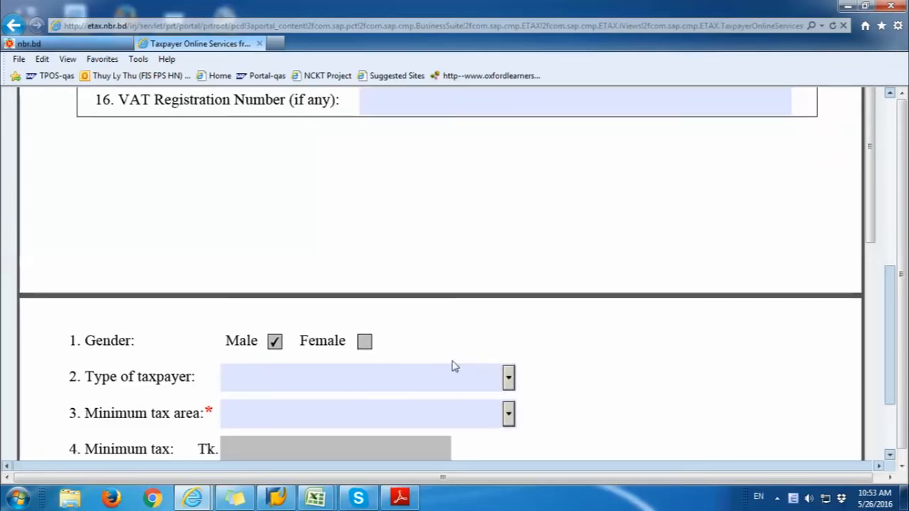
Step: Set Type of taxpayer to General and Minimum tax area to Dhaka & Chittagong City Corporation
left_click(508, 378)
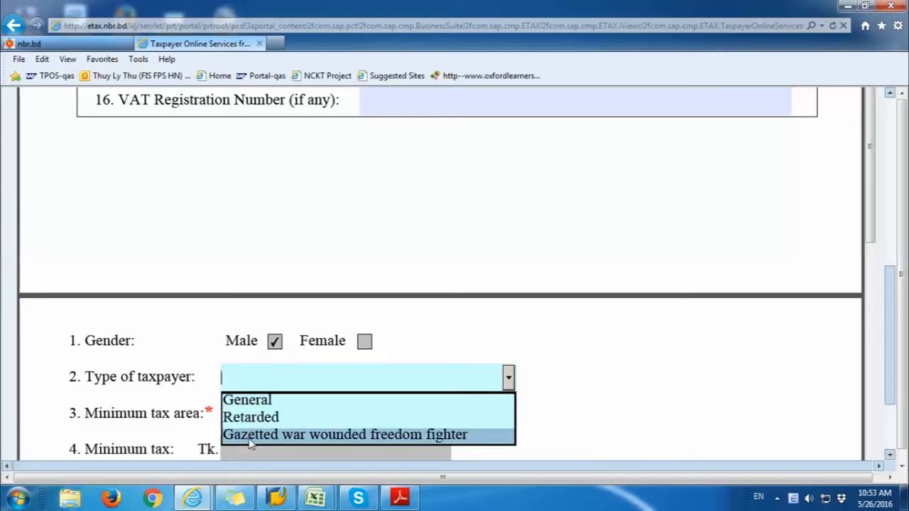
left_click(256, 402)
left_click(507, 417)
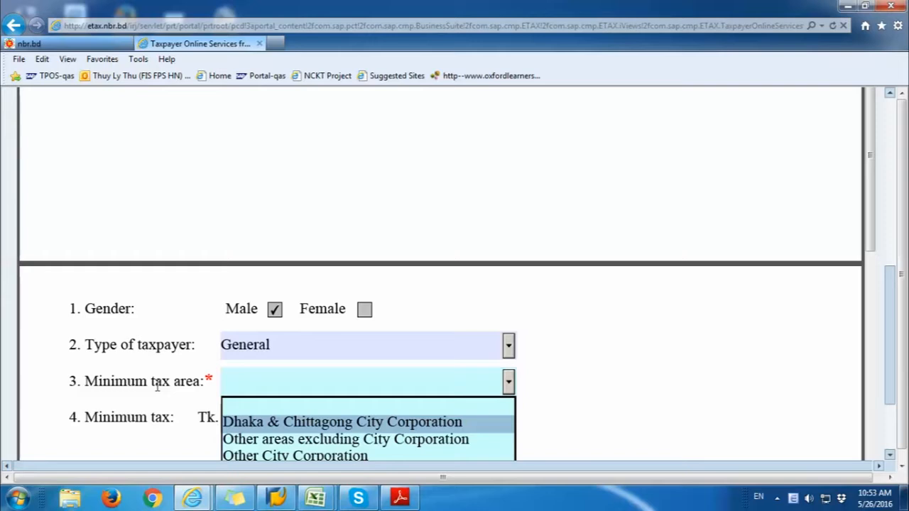
left_click_drag(90, 381, 187, 382)
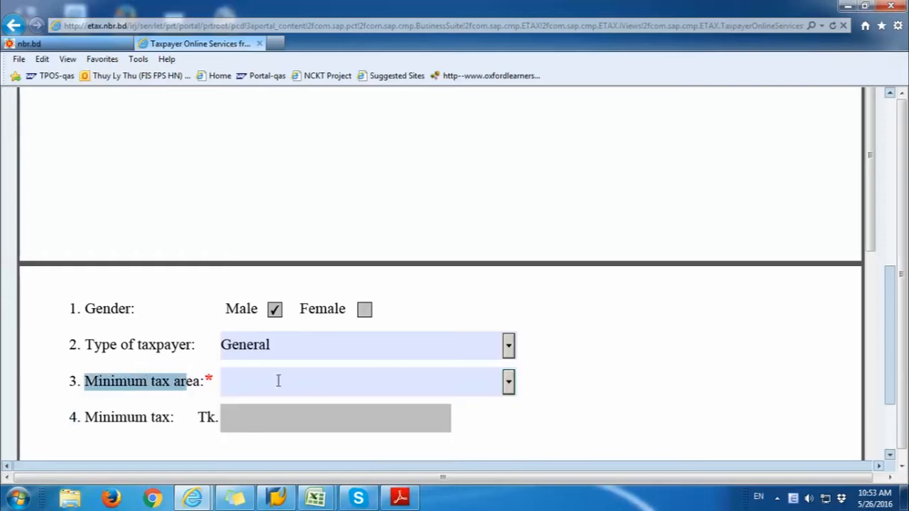
left_click(509, 392)
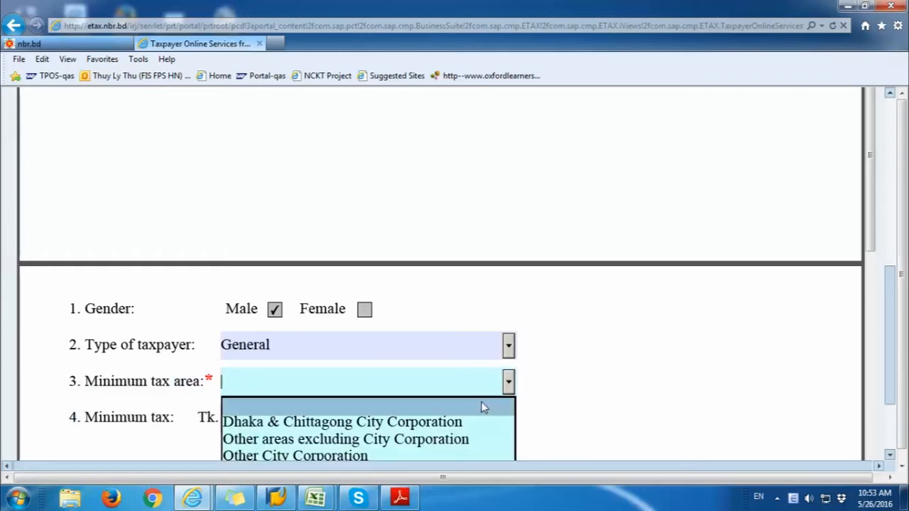
left_click(462, 423)
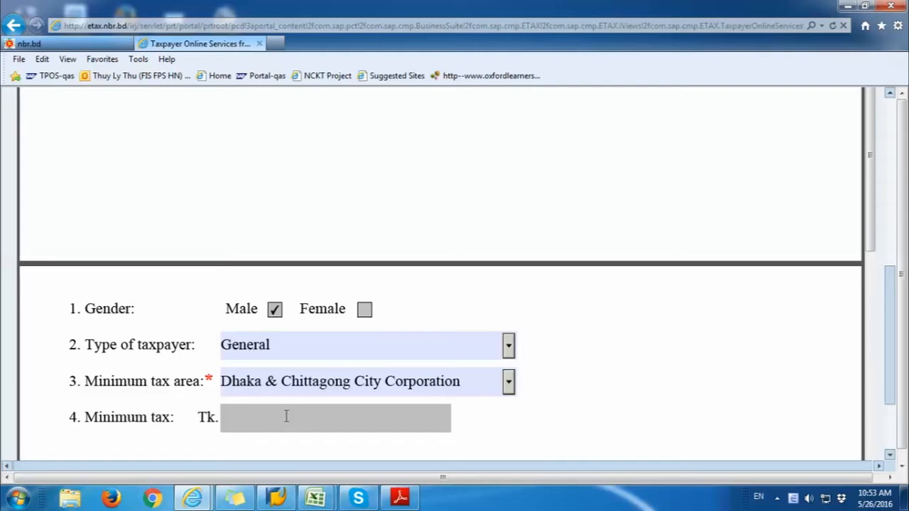
Step: Run Check and Calculate on the first page, then Apply and Close it
scroll(898, 402, "up", 5)
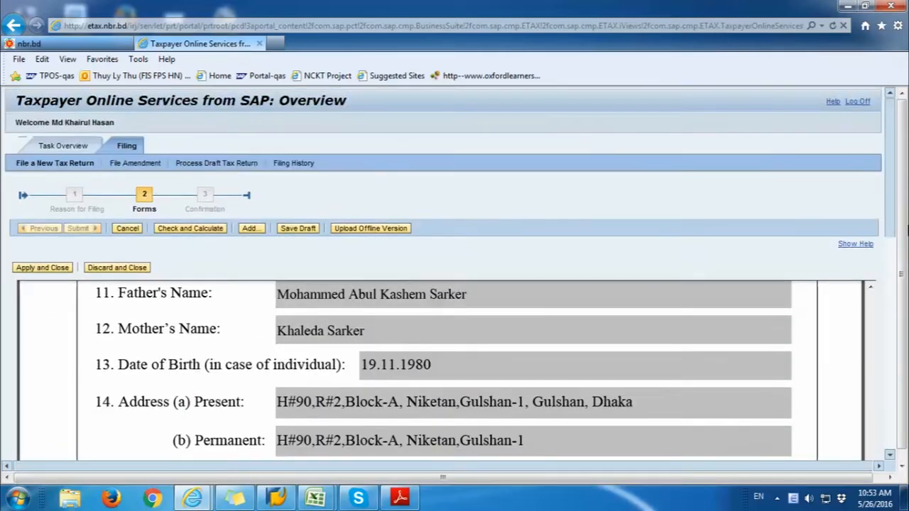
scroll(884, 342, "up", 6)
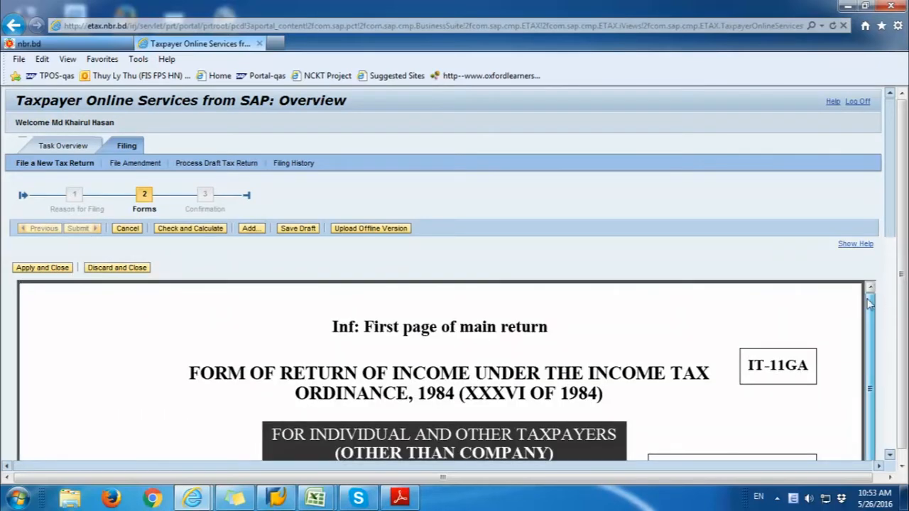
left_click(202, 236)
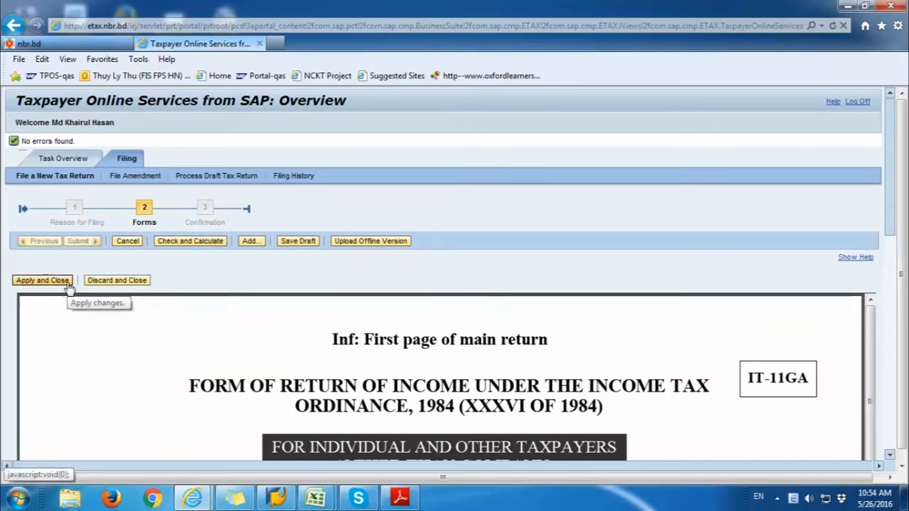
left_click(43, 280)
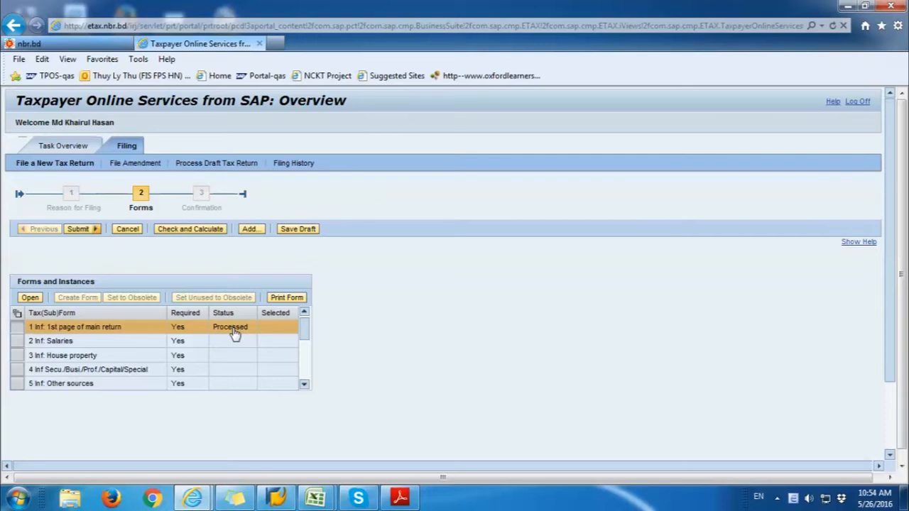
Step: Open the Salaries form and review the Salaries u/s 21 line and employer-type section
left_click(19, 344)
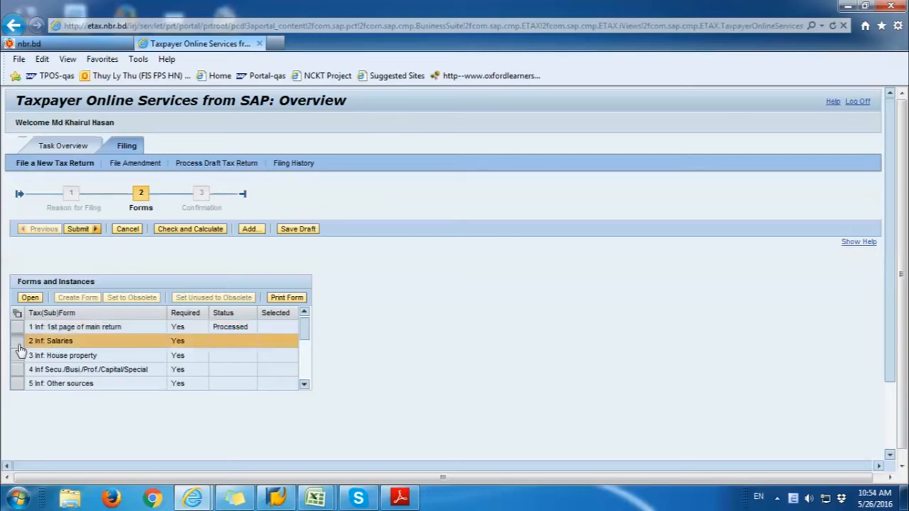
left_click(31, 299)
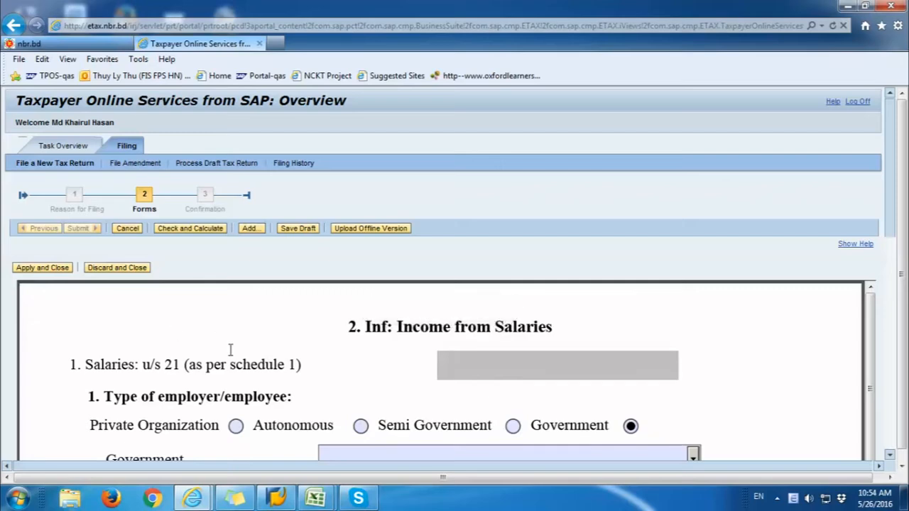
scroll(448, 360, "down", 3)
scroll(448, 360, "down", 2)
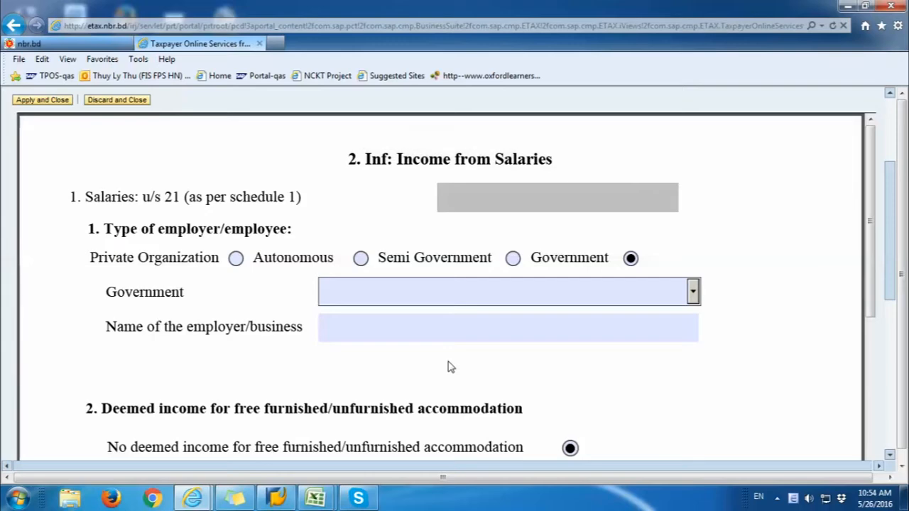
scroll(448, 367, "down", 4)
scroll(448, 363, "up", 2)
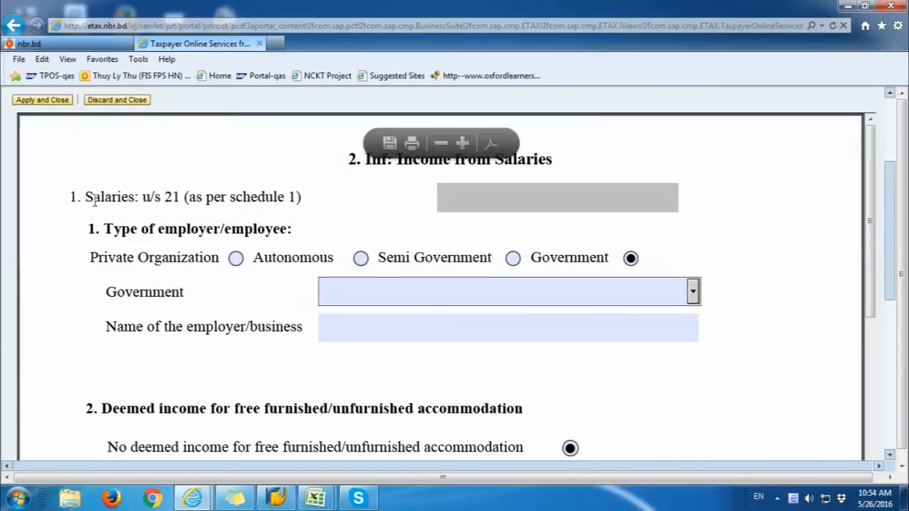
left_click_drag(91, 199, 146, 201)
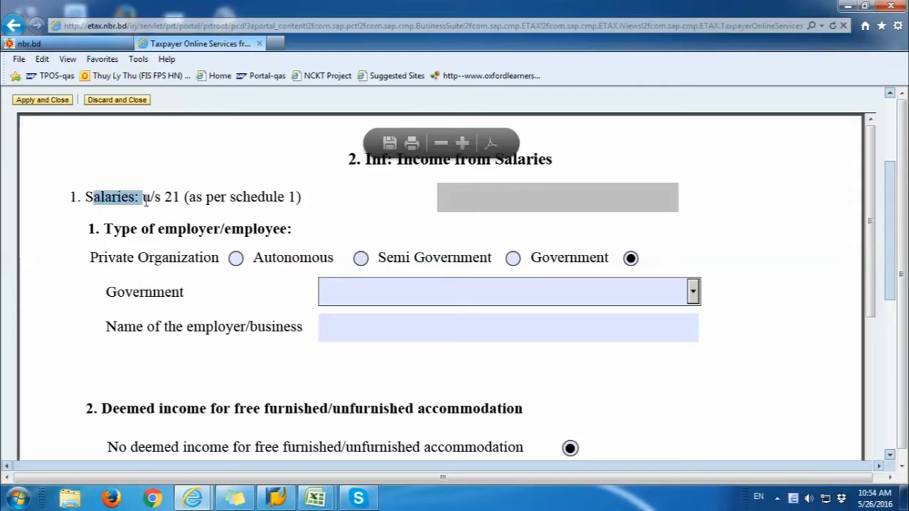
left_click(570, 204)
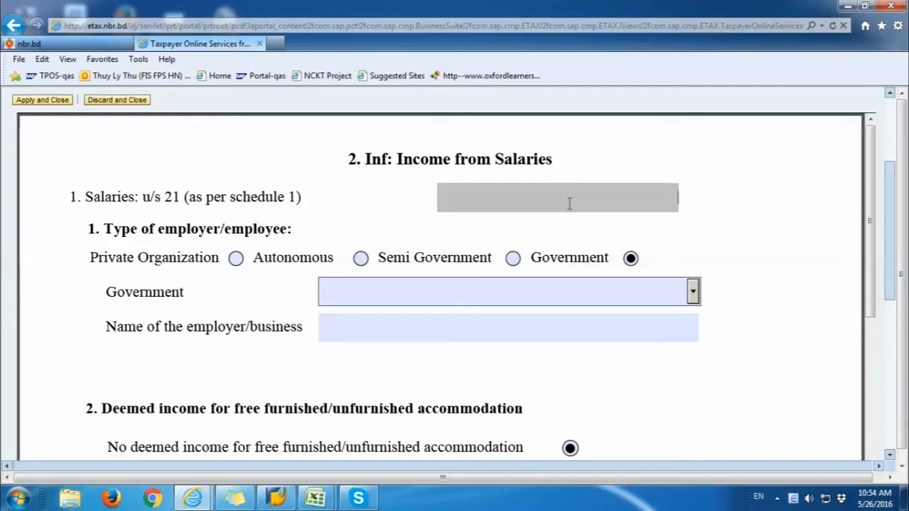
left_click_drag(106, 229, 287, 228)
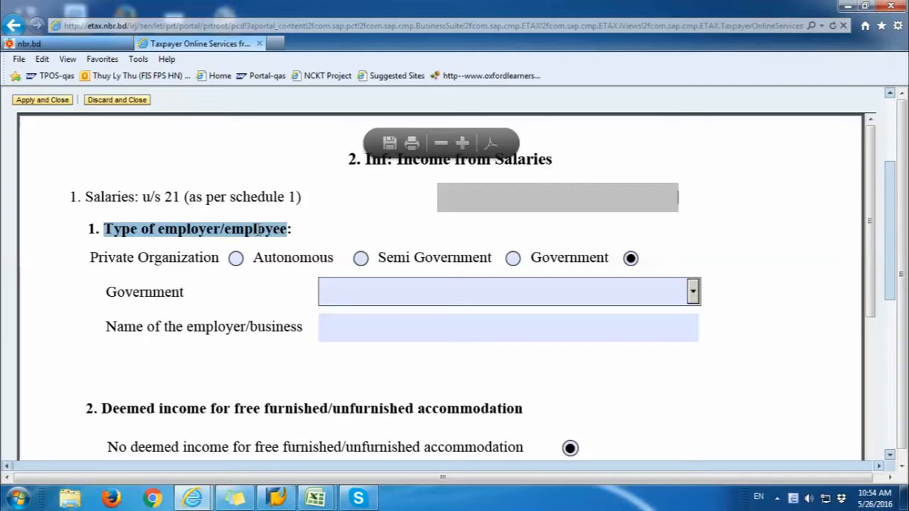
Step: Set employer type to Private Organization, organization Bank, and enter 'a' as employer name
left_click(235, 258)
left_click(692, 291)
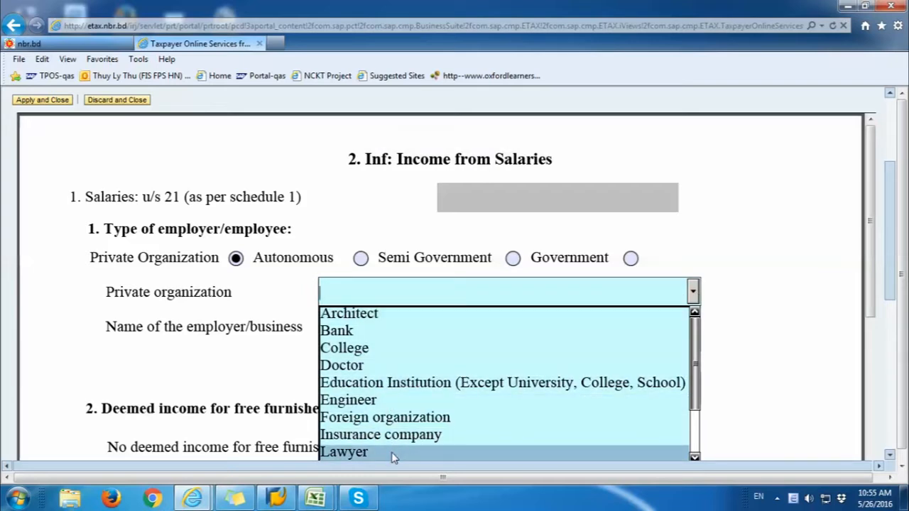
left_click(356, 331)
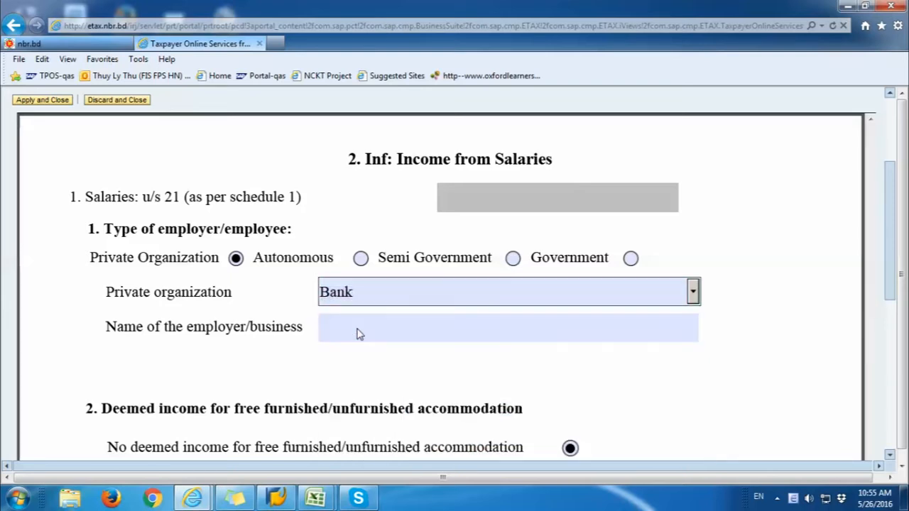
left_click(232, 260)
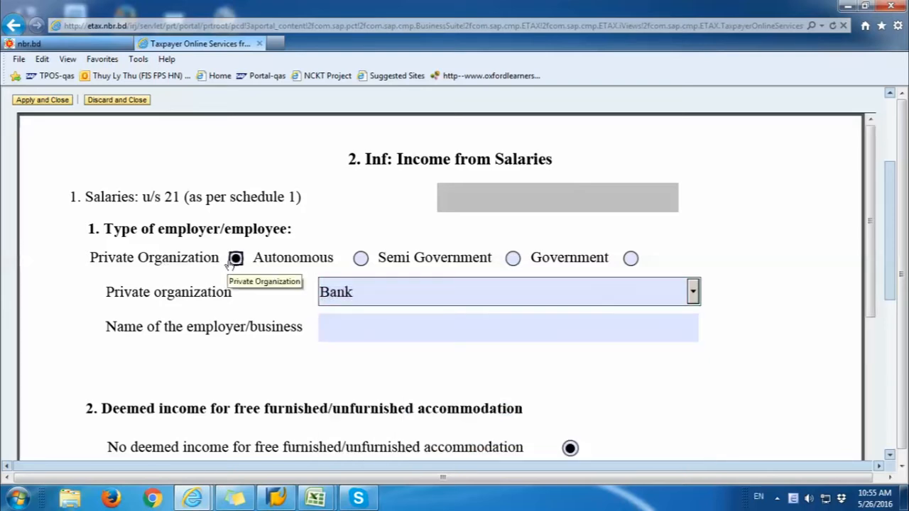
left_click(347, 323)
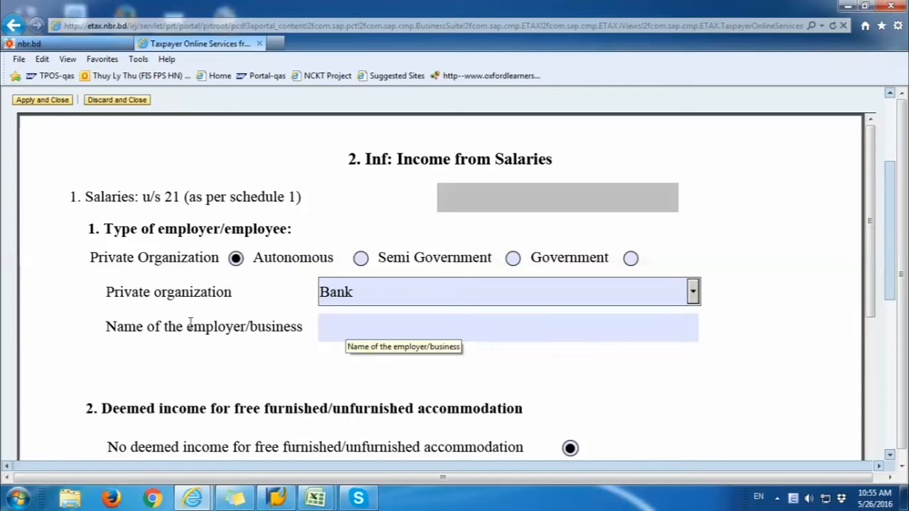
left_click(359, 329)
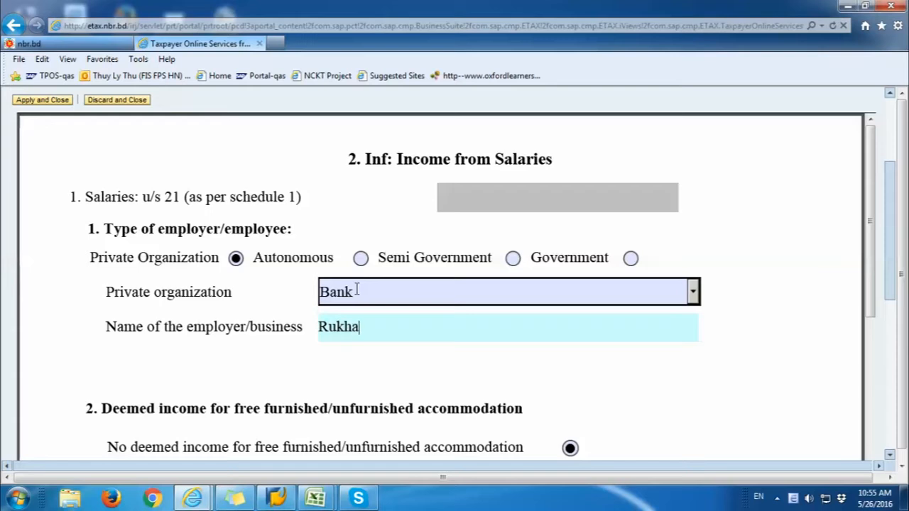
type("ana")
left_click(355, 387)
Step: Scroll down to review the accommodation income options
left_click_drag(118, 410, 413, 410)
scroll(343, 411, "down", 1)
left_click(440, 377)
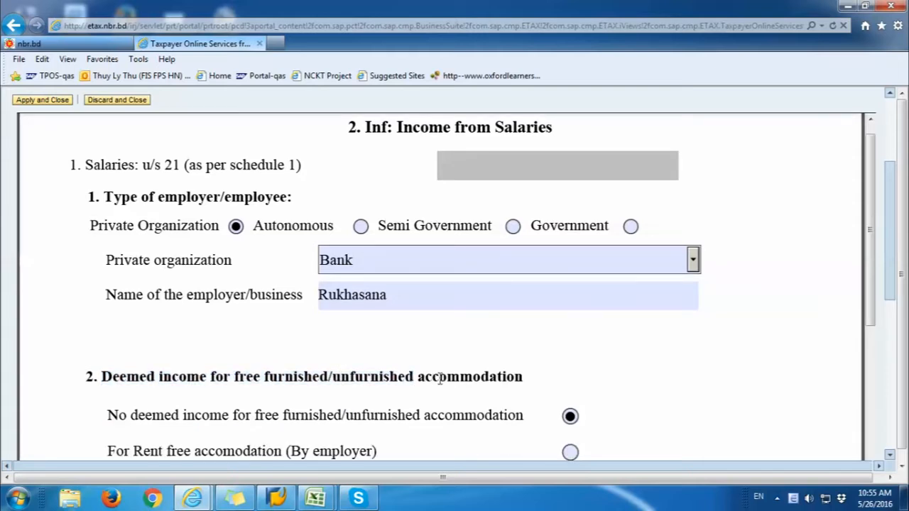
scroll(447, 377, "down", 1)
left_click_drag(106, 383, 529, 386)
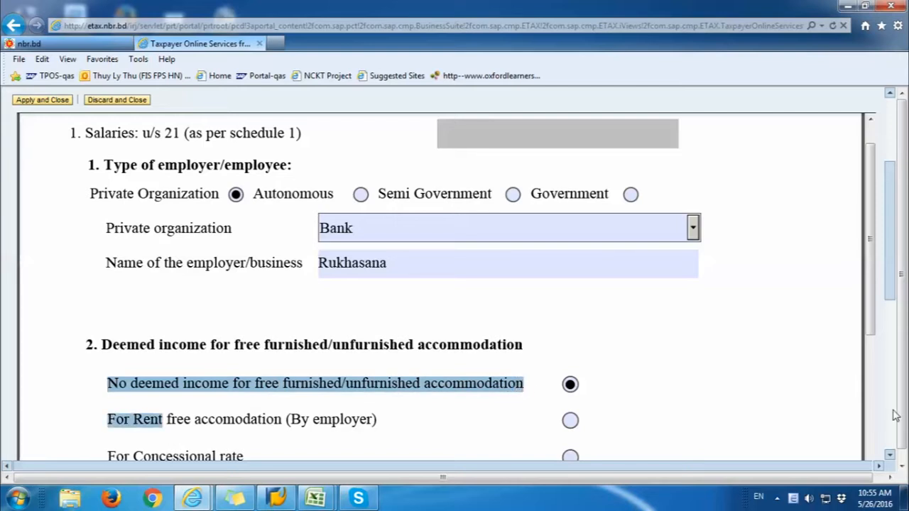
Step: Try the rent-free and concessional-rate accommodation options on the Salaries form
scroll(872, 335, "down", 2)
scroll(872, 335, "down", 3)
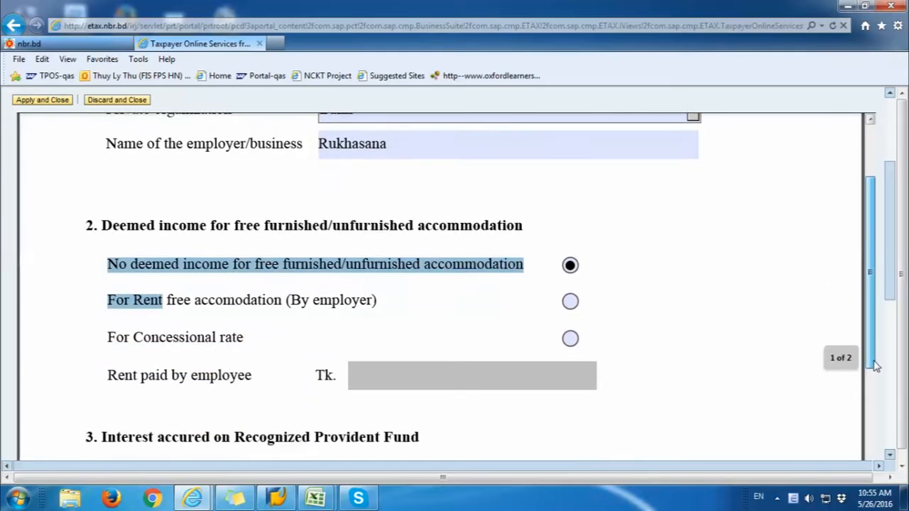
left_click(706, 301)
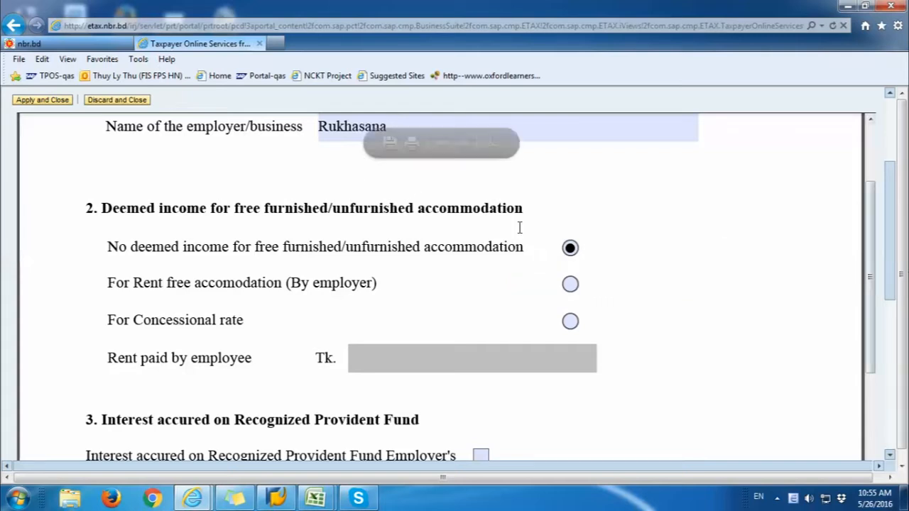
left_click(570, 248)
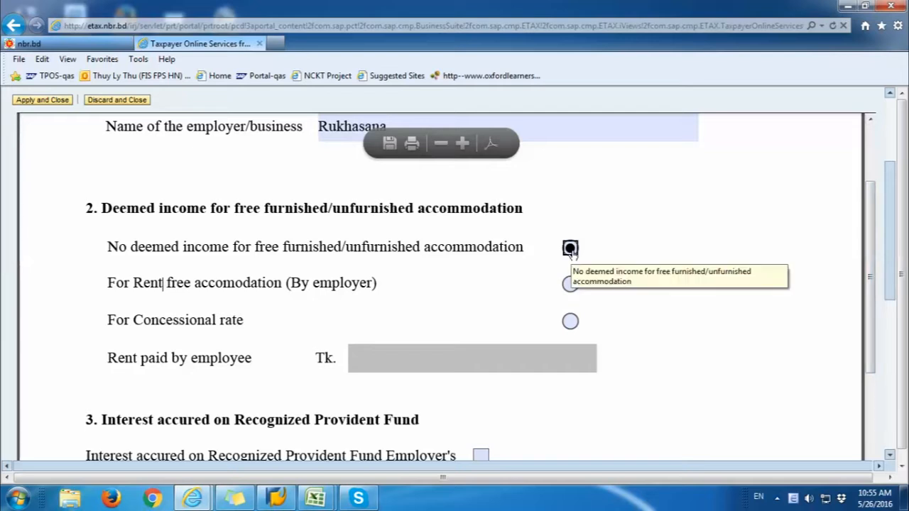
left_click(570, 284)
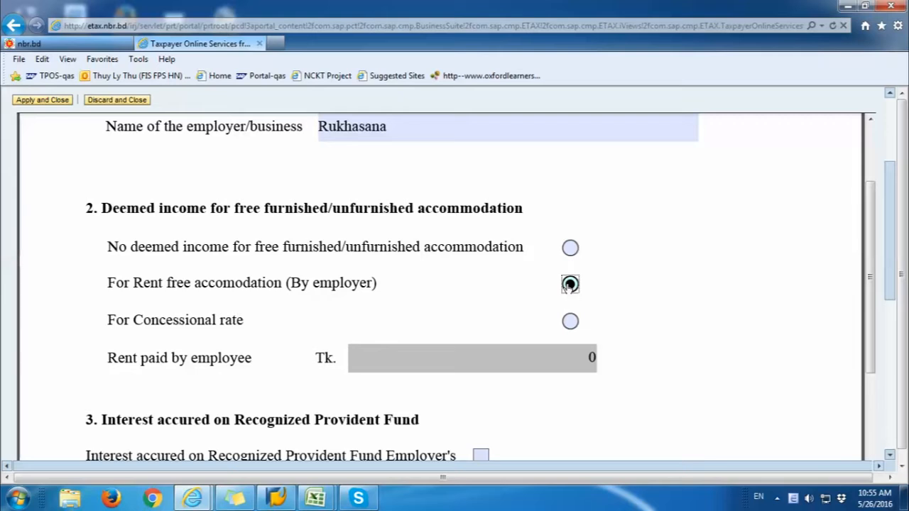
left_click_drag(585, 358, 606, 360)
left_click(571, 323)
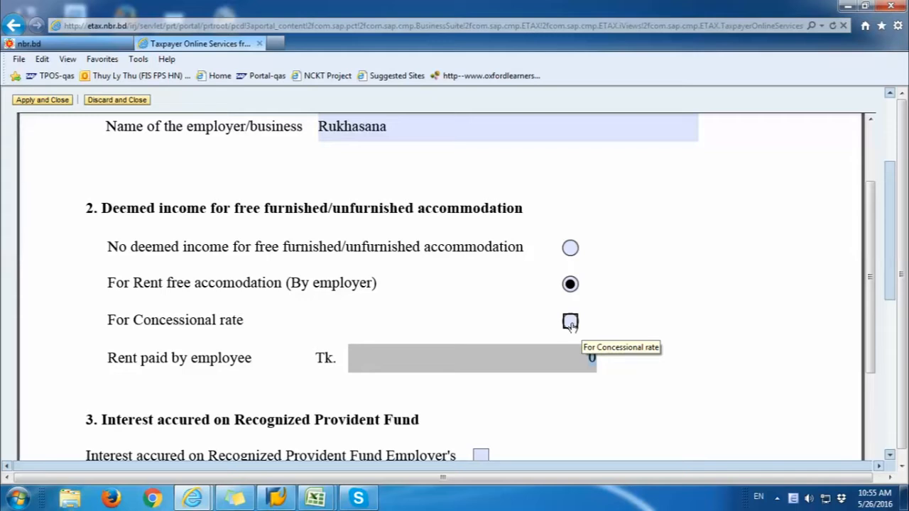
Step: Delete the 150200 rent paid amount and choose No deemed income for accommodation
left_click(588, 358)
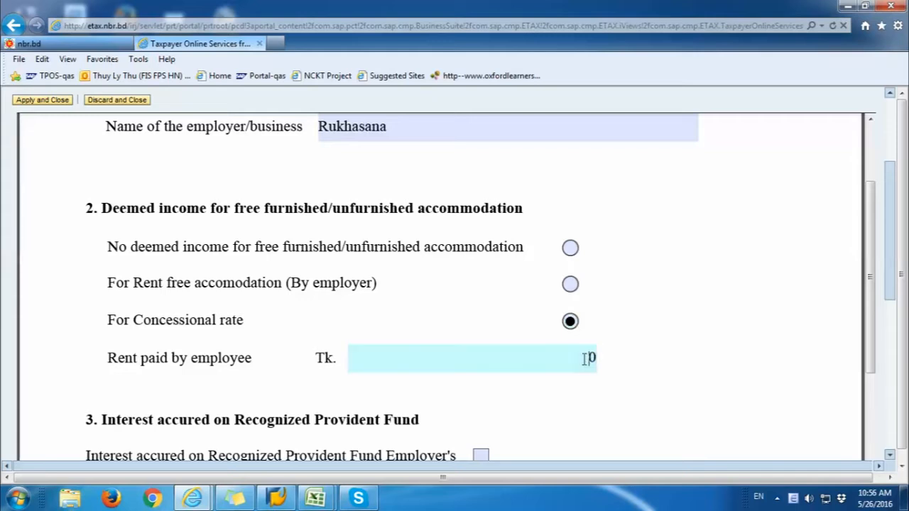
type("150200")
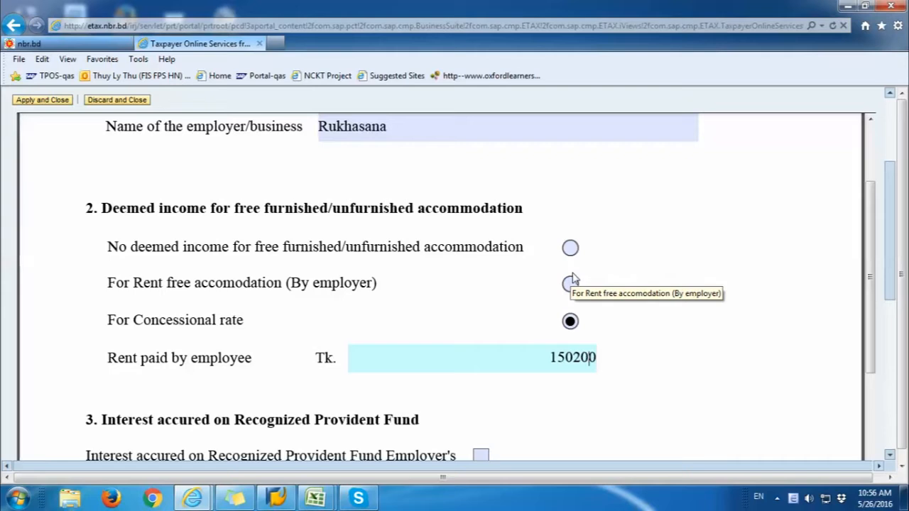
left_click_drag(545, 357, 622, 364)
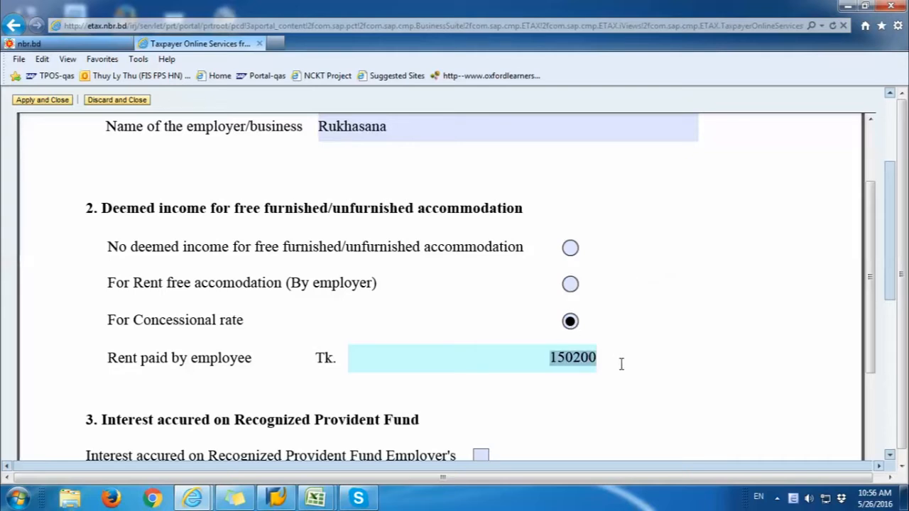
key("Delete")
left_click(570, 247)
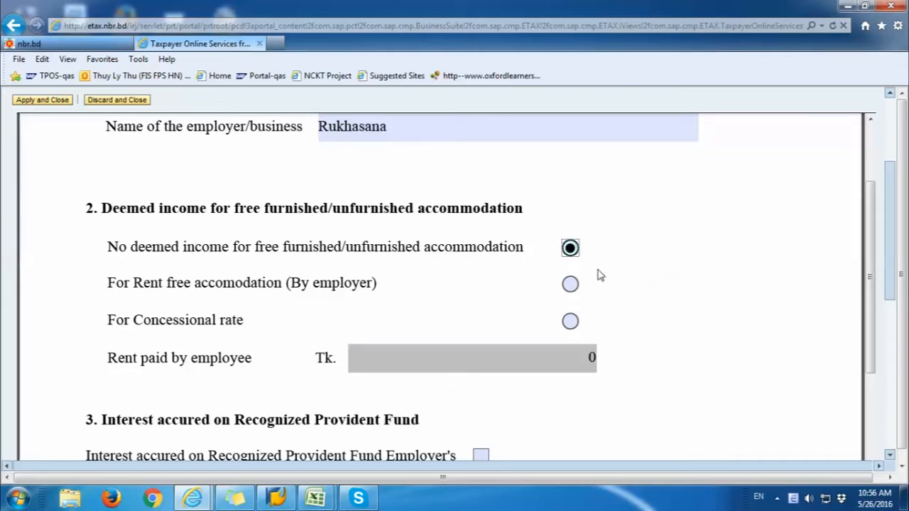
scroll(656, 354, "down", 3)
left_click_drag(157, 323, 401, 323)
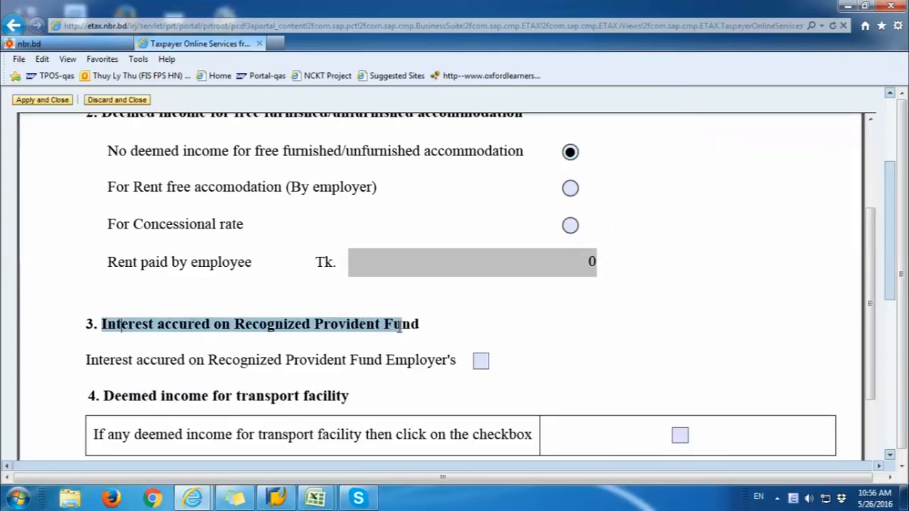
left_click(480, 361)
scroll(475, 366, "down", 1)
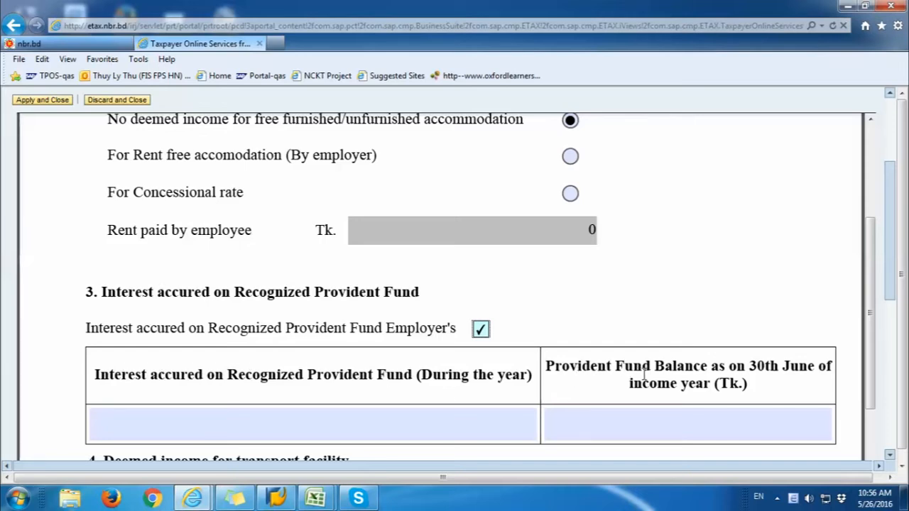
left_click(480, 331)
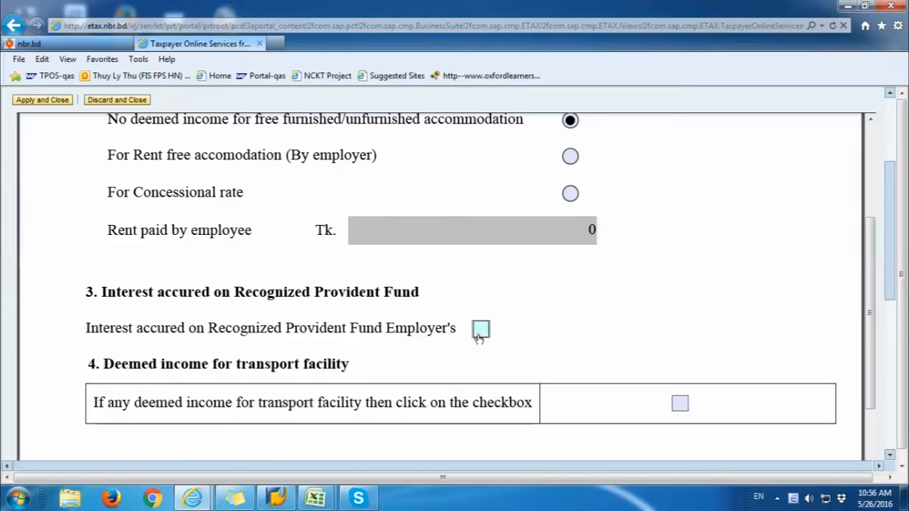
left_click_drag(236, 364, 328, 371)
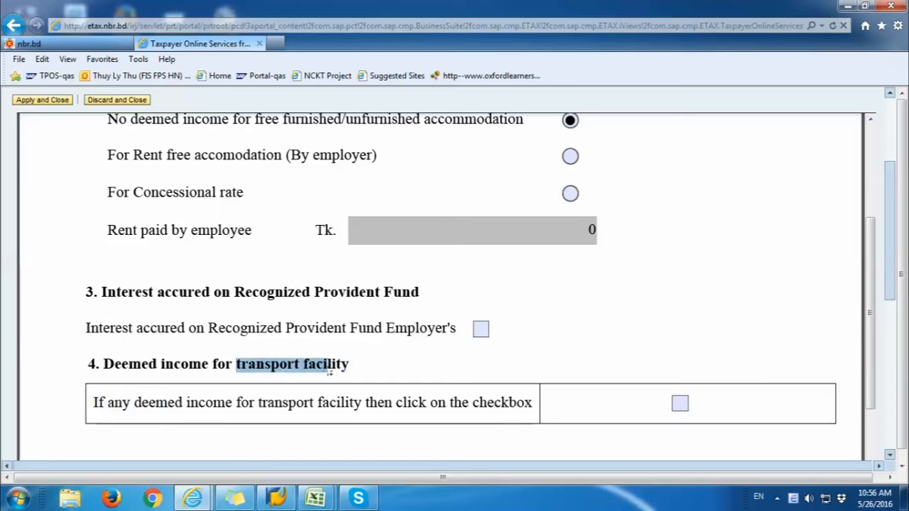
left_click(680, 406)
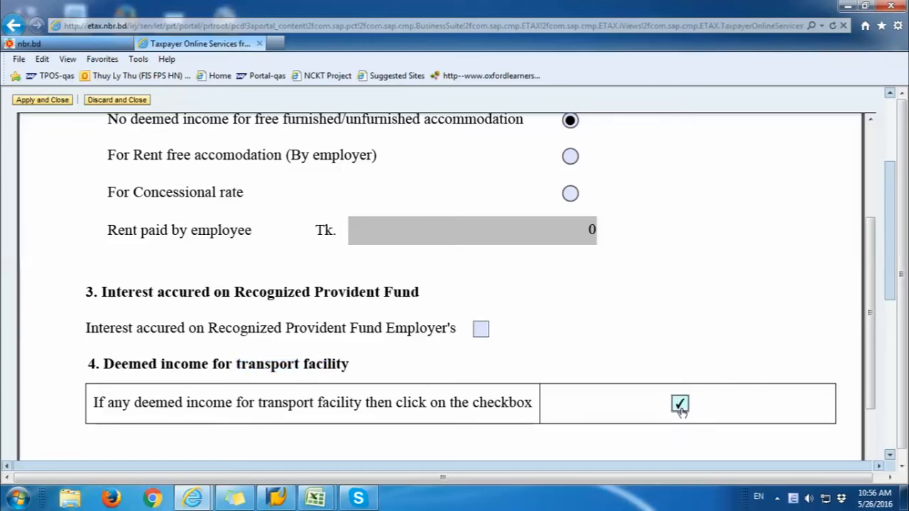
left_click(680, 406)
scroll(680, 387, "down", 8)
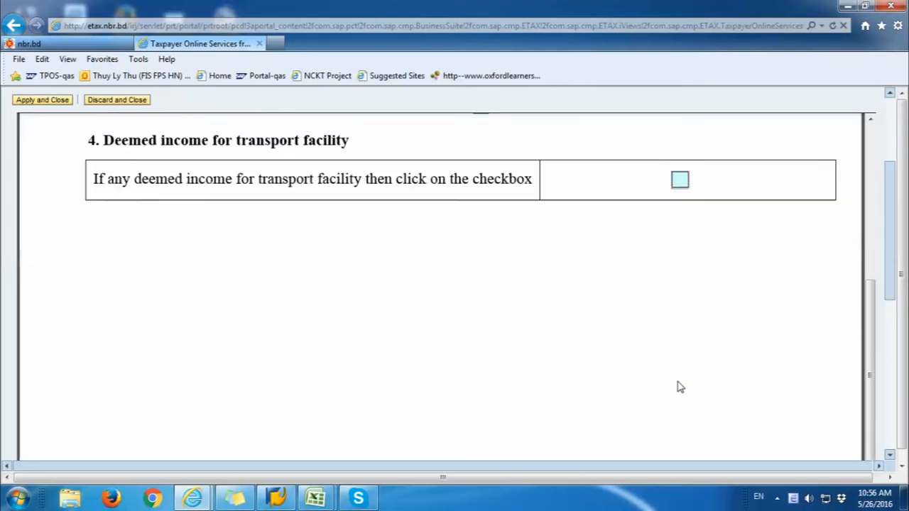
scroll(679, 387, "down", 5)
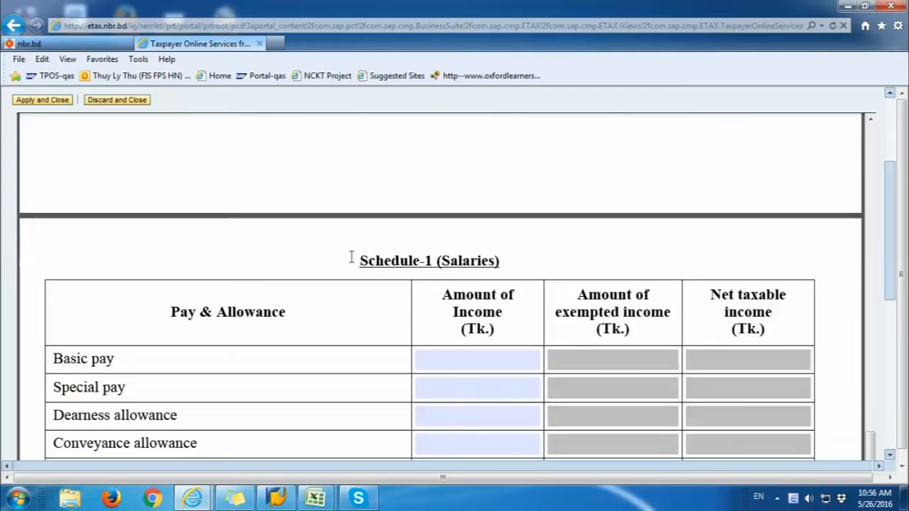
Step: Enter Basic pay of 280,000 in Schedule-1's Amount of Income column
left_click_drag(355, 260, 469, 266)
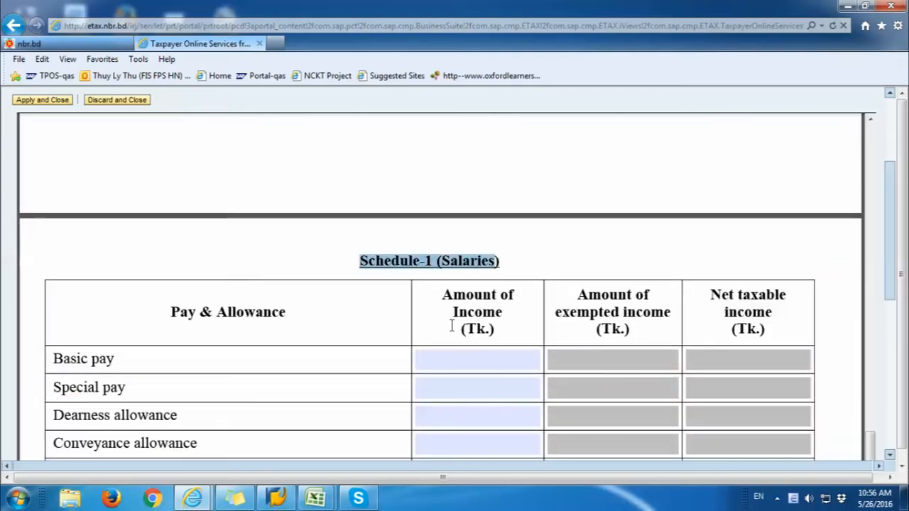
left_click_drag(158, 313, 275, 320)
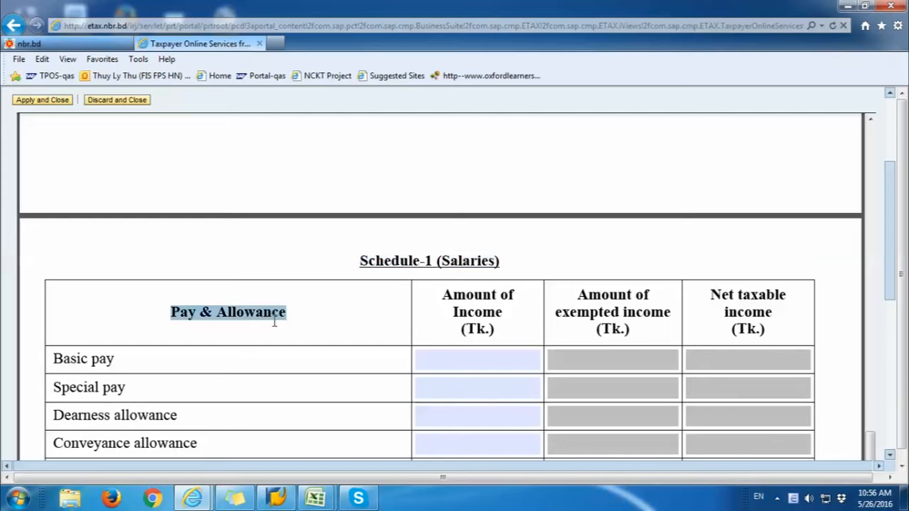
left_click(480, 357)
scroll(737, 325, "down", 2)
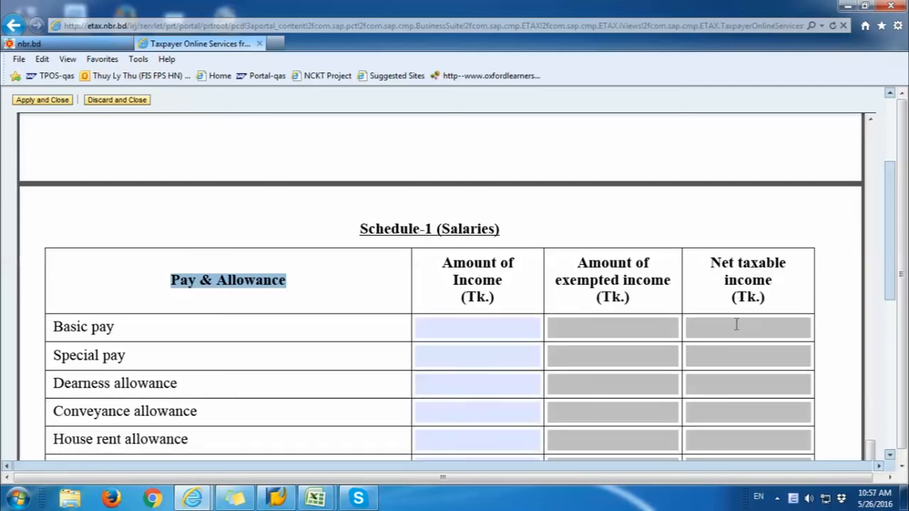
scroll(736, 324, "down", 2)
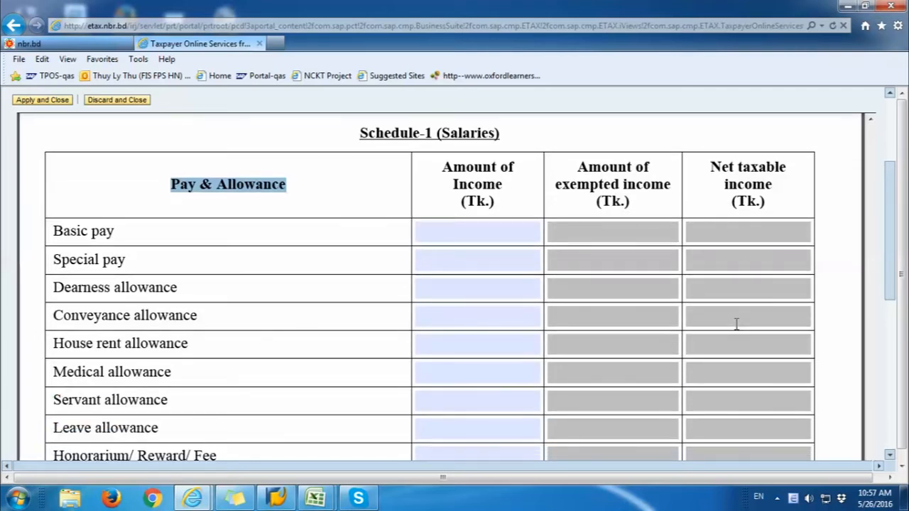
left_click(530, 236)
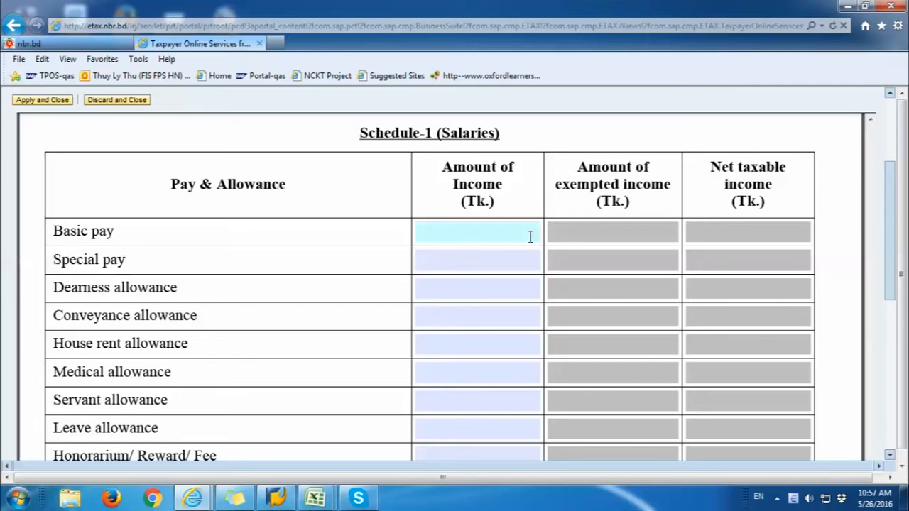
type("0000")
Step: Enter Conveyance allowance 25,000 and House rent allowance 135,000
left_click(517, 258)
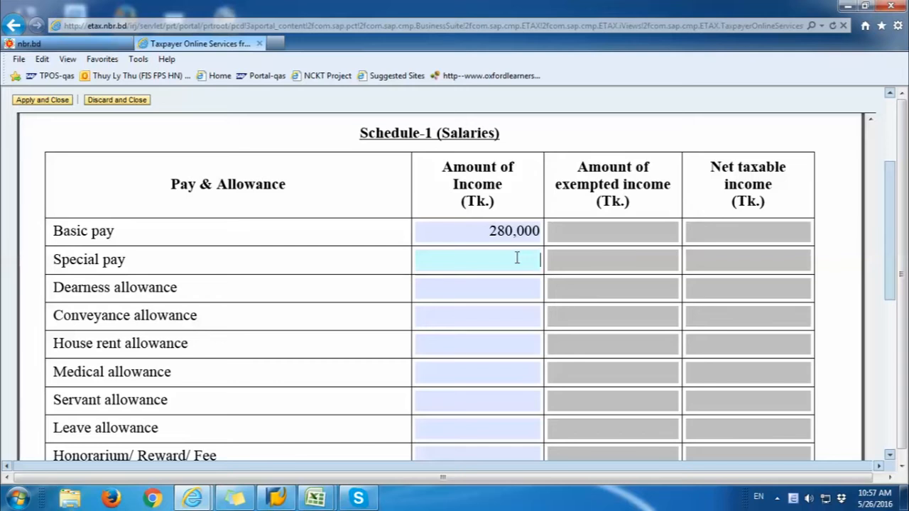
left_click(497, 290)
left_click(501, 315)
type("25000")
left_click(524, 344)
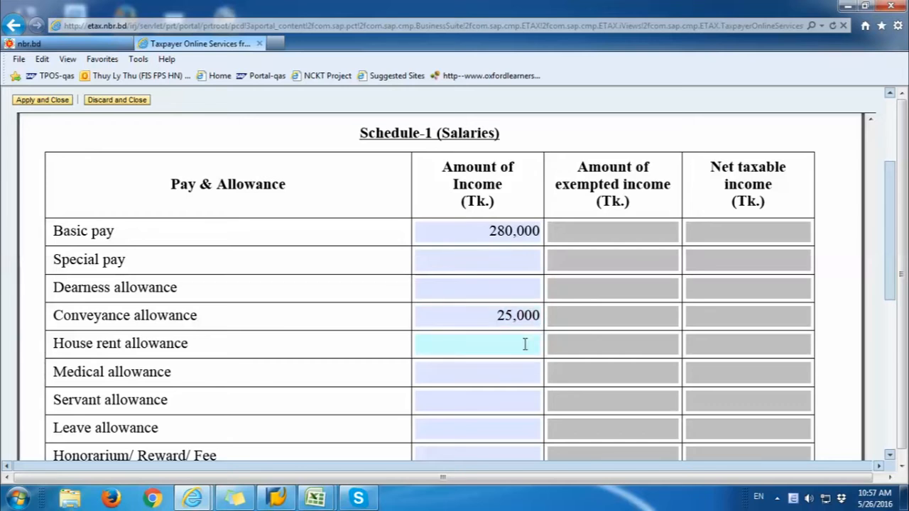
type("135")
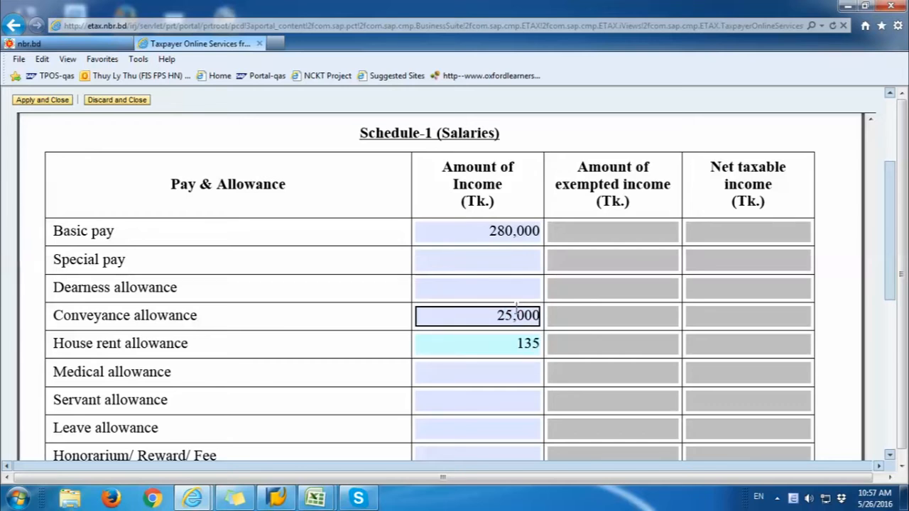
type(",000")
left_click(518, 372)
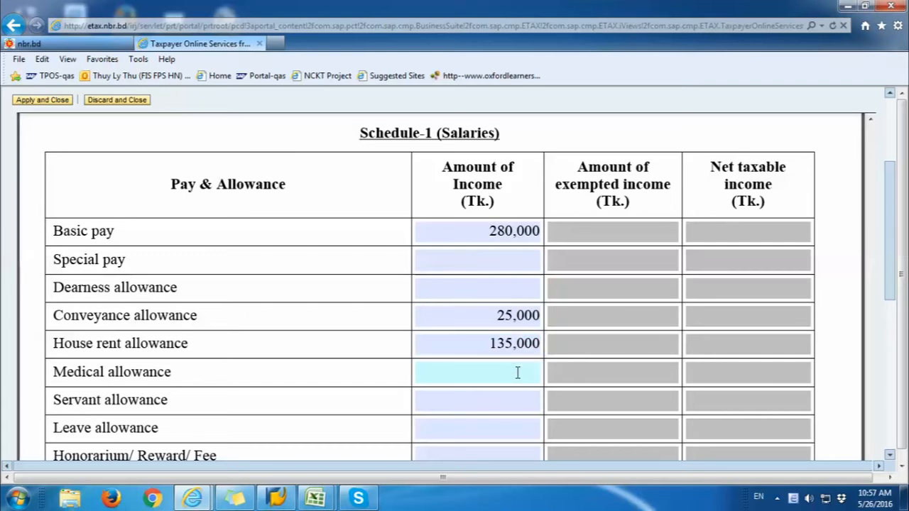
scroll(518, 372, "down", 2)
scroll(518, 372, "up", 2)
scroll(518, 372, "down", 5)
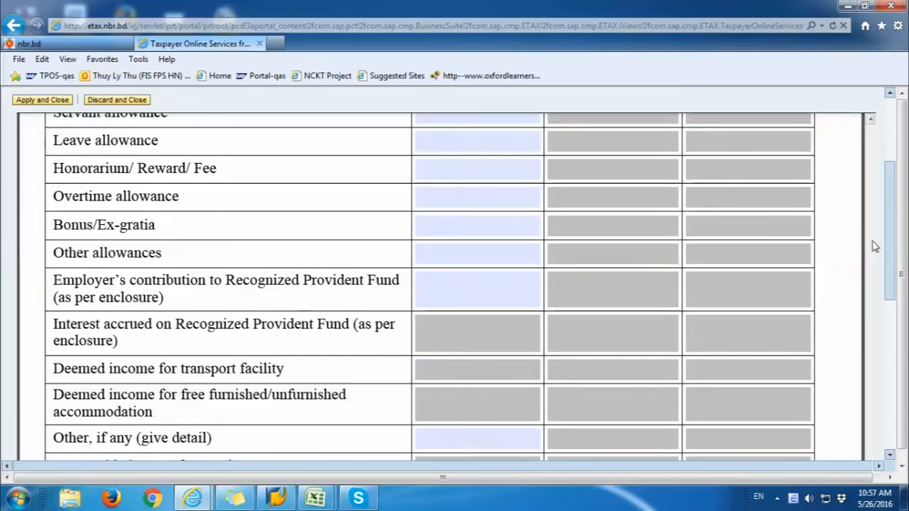
scroll(892, 237, "up", 3)
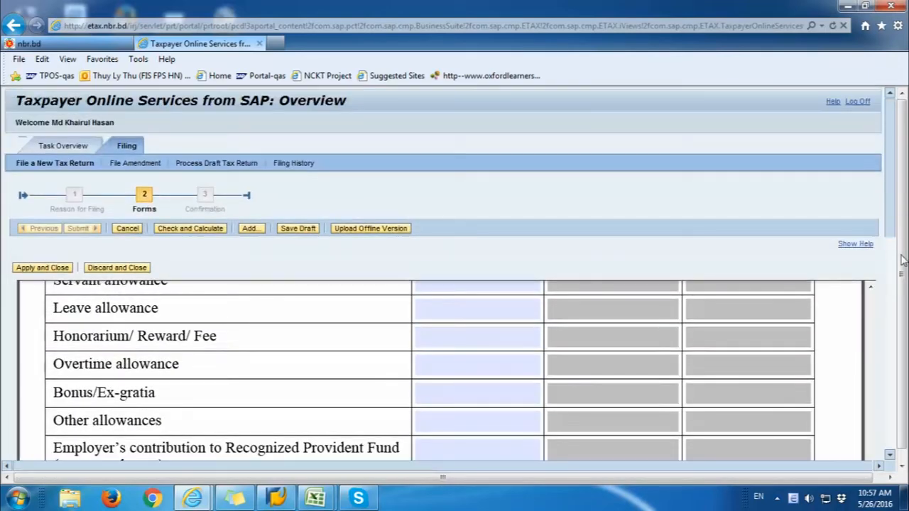
Step: Run Check and Calculate and review the computed exempted and taxable salary amounts
left_click(211, 228)
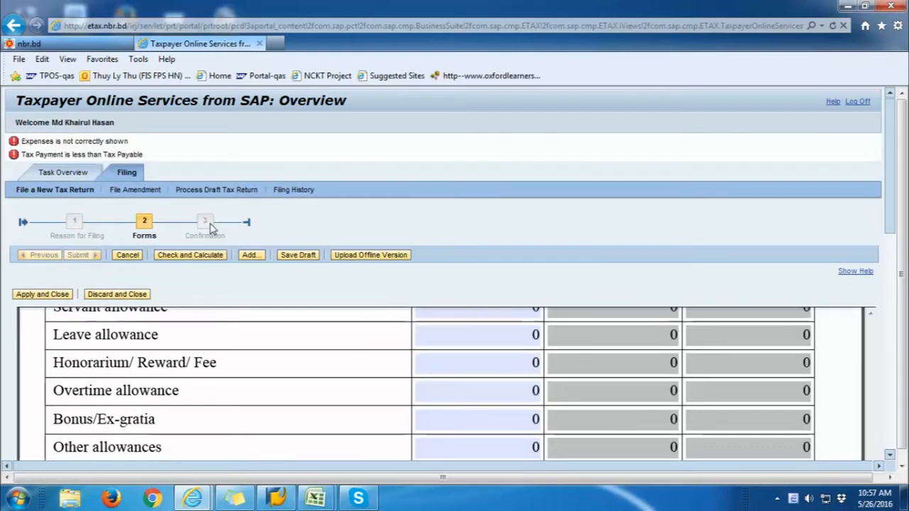
scroll(857, 299, "down", 3)
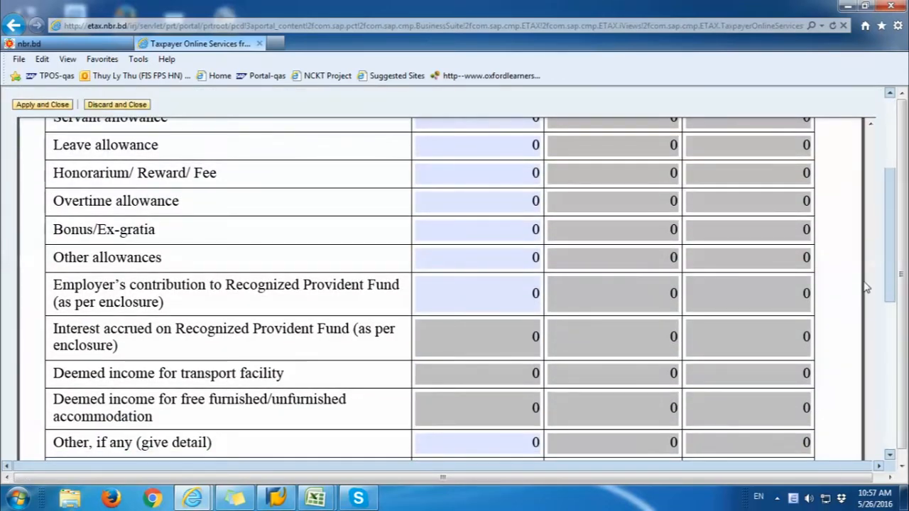
left_click(867, 282)
scroll(880, 284, "down", 4)
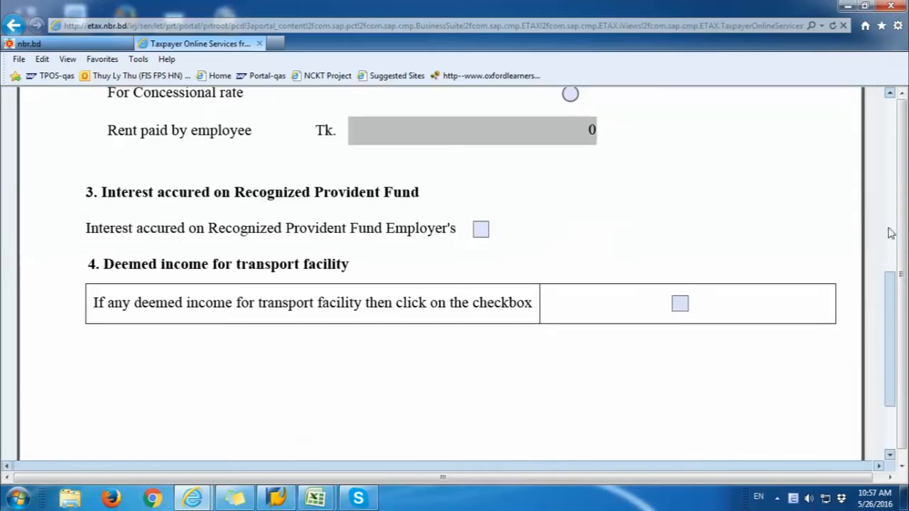
left_click(870, 106)
scroll(675, 384, "down", 3)
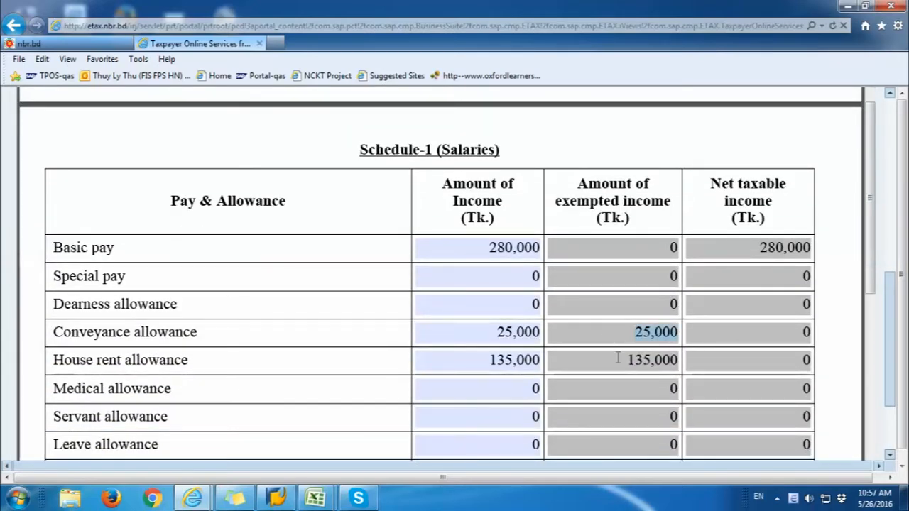
scroll(726, 349, "down", 3)
scroll(726, 349, "up", 7)
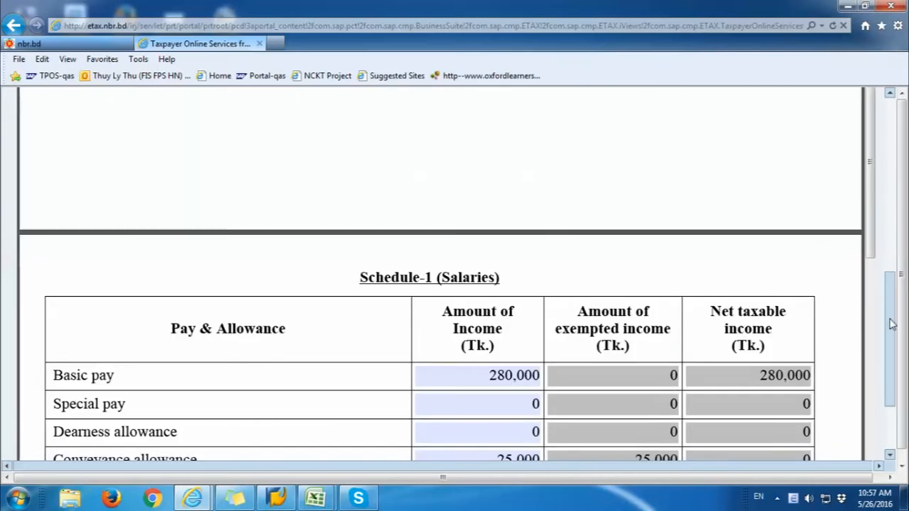
Step: Apply and close the Salaries form so it is marked Processed
left_click_drag(890, 324, 892, 146)
left_click(871, 327)
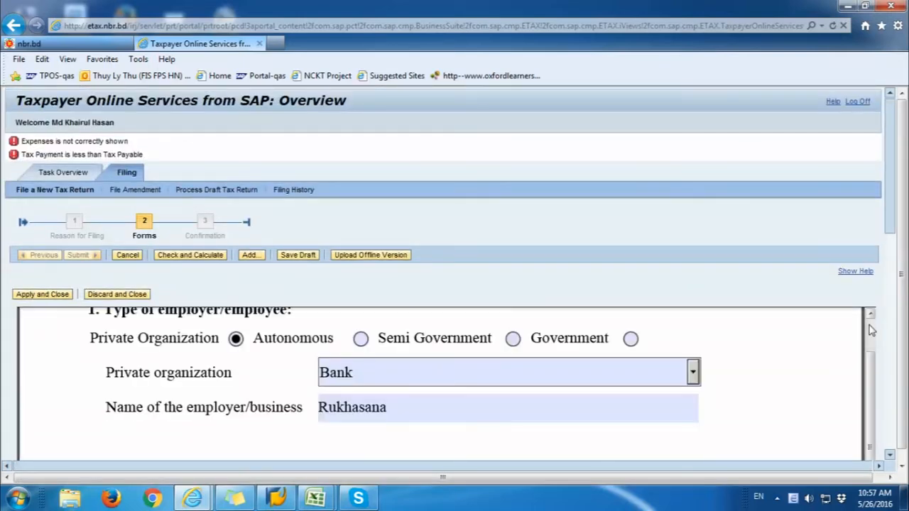
scroll(868, 382, "up", 3)
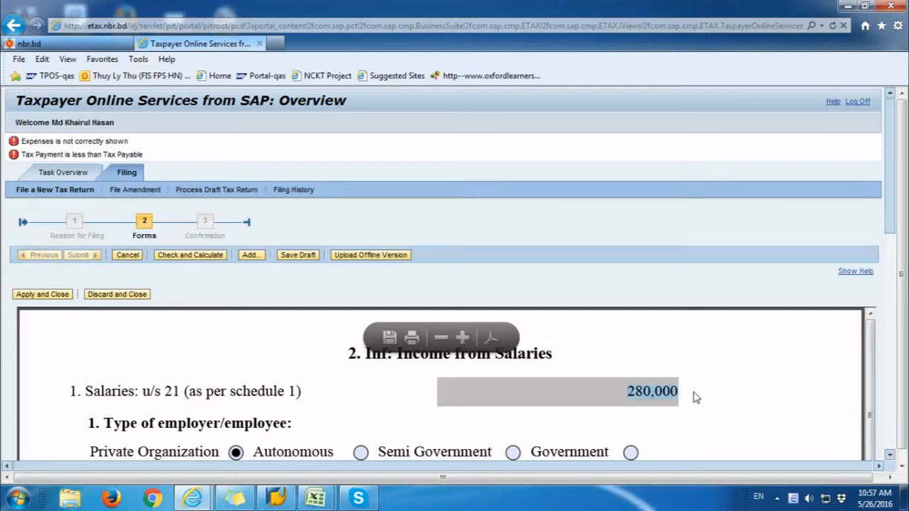
left_click(35, 295)
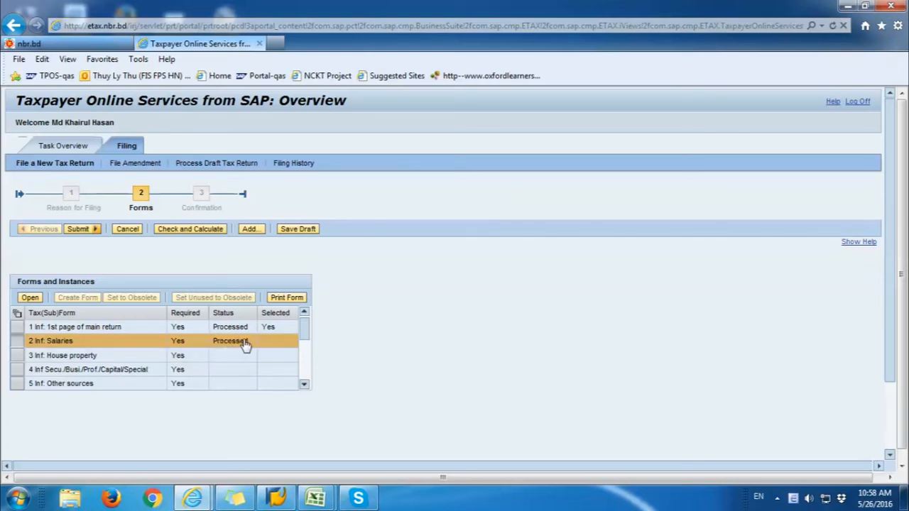
Step: Open the 3. Inf: Income from House property form from the forms list
left_click(17, 356)
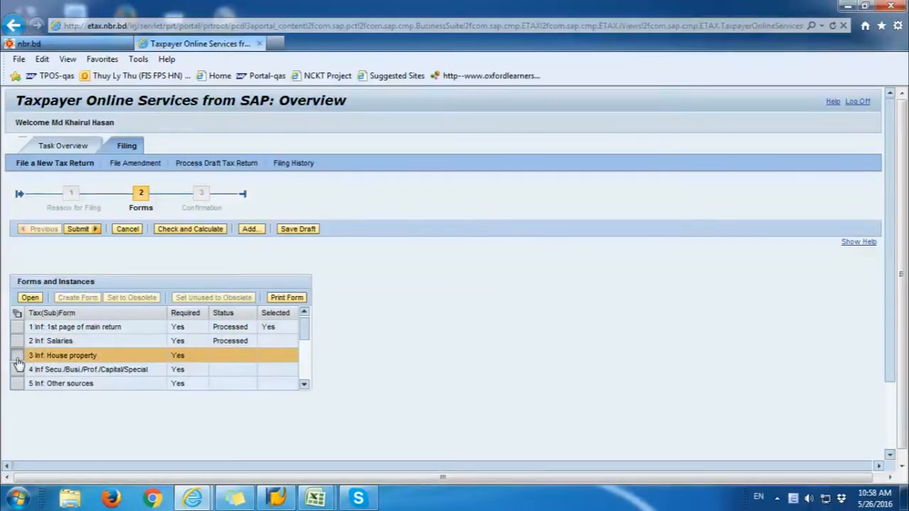
left_click(30, 298)
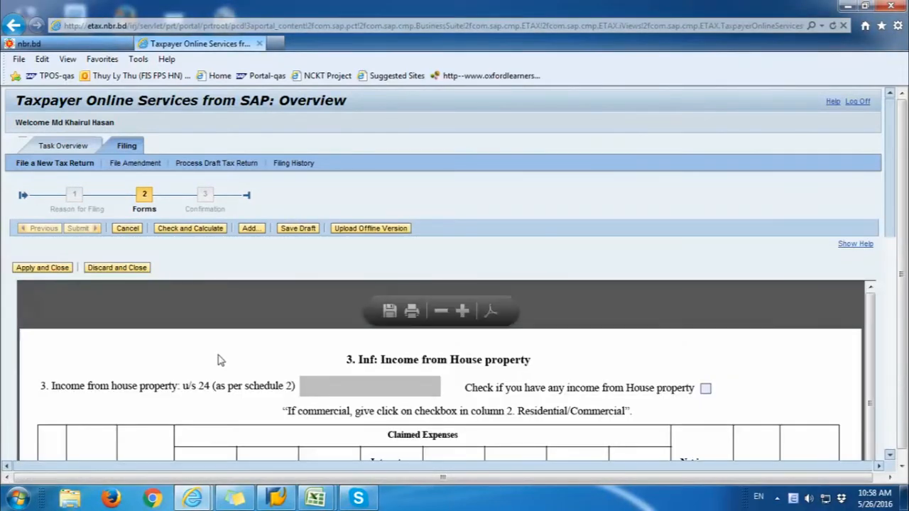
scroll(582, 374, "down", 2)
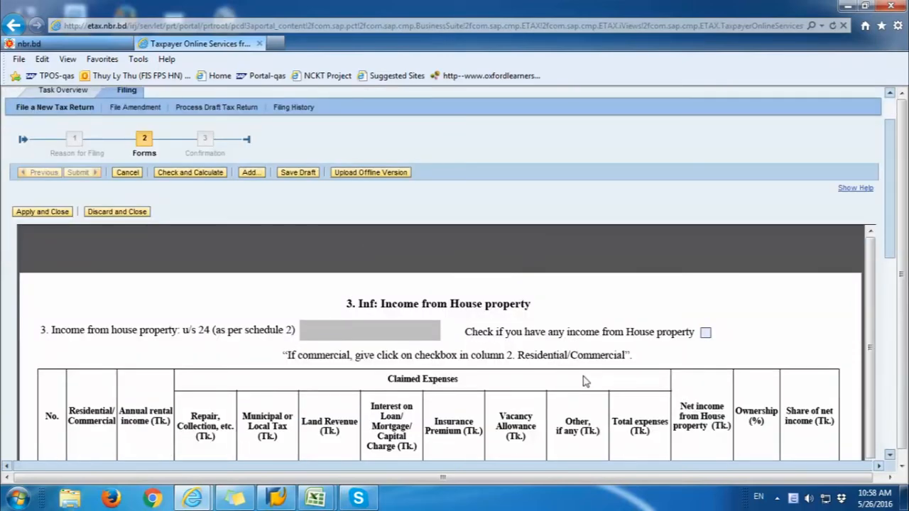
scroll(583, 381, "down", 2)
Step: Tick 'Check if you have any income from House property'
left_click_drag(51, 274, 265, 279)
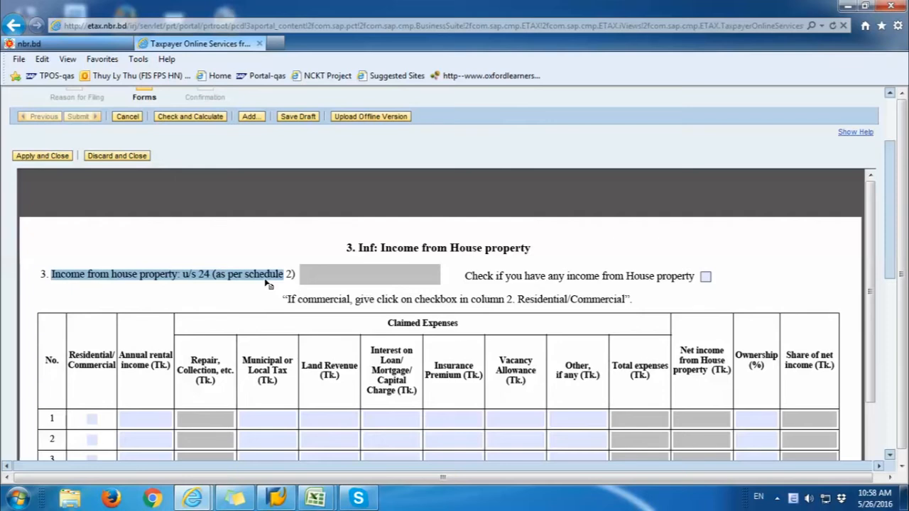
left_click(553, 277)
left_click_drag(501, 278, 706, 282)
left_click(705, 279)
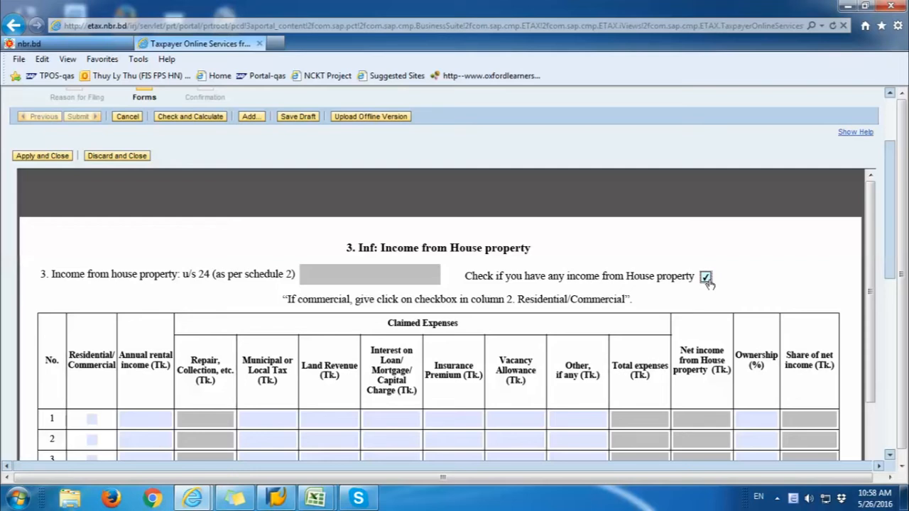
scroll(708, 282, "down", 5)
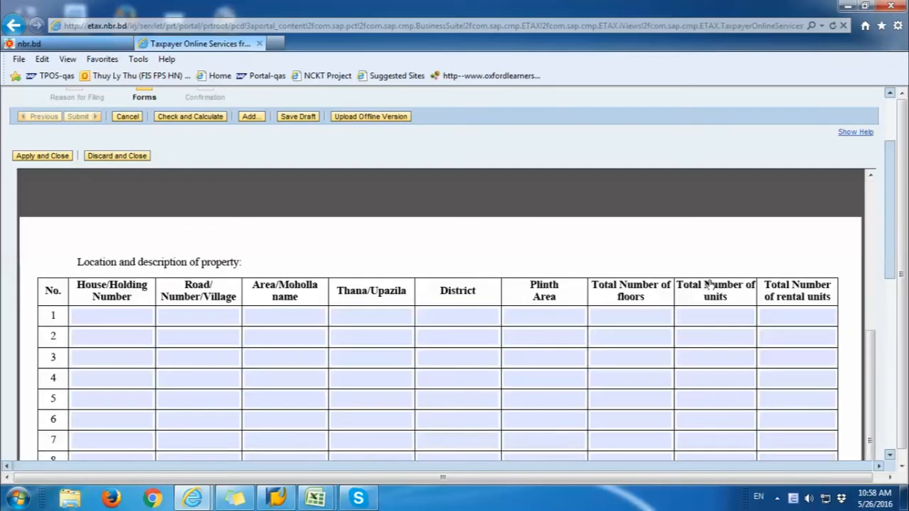
scroll(708, 278, "up", 5)
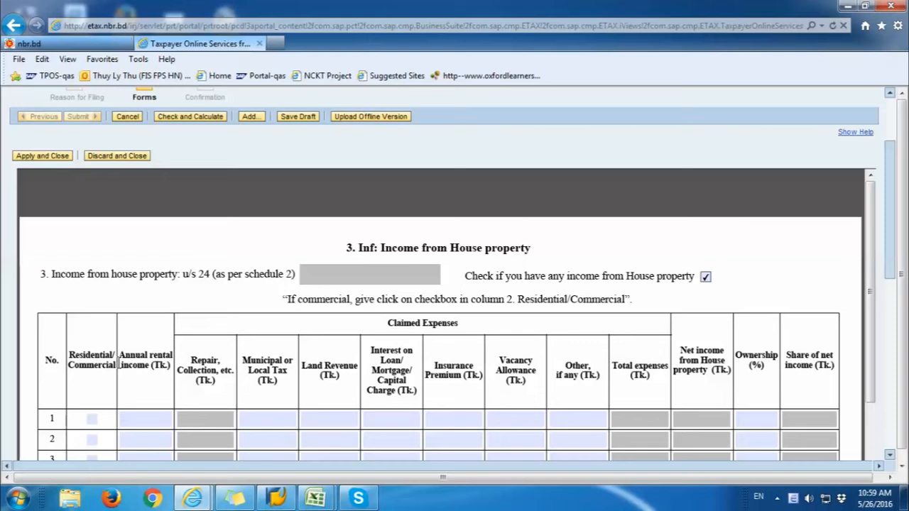
left_click_drag(119, 355, 149, 365)
left_click(145, 378)
left_click_drag(680, 348, 725, 364)
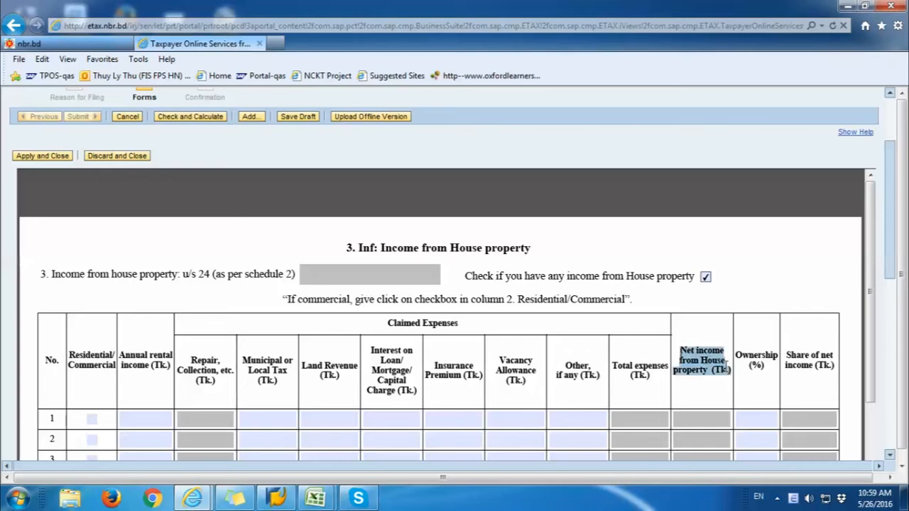
Step: Enter row 1 rental income 600,000, land revenue 890 and loan interest 27,500
left_click(147, 420)
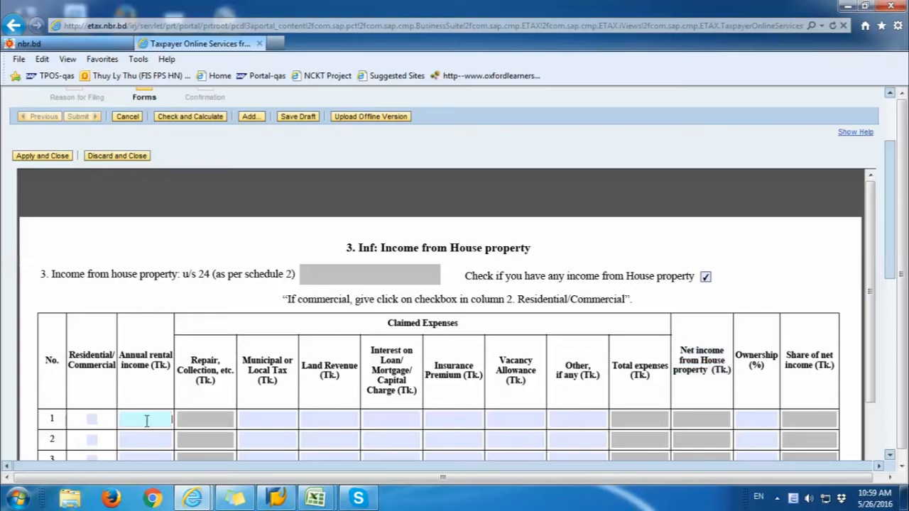
type("600000")
left_click(288, 419)
left_click(325, 417)
left_click(411, 413)
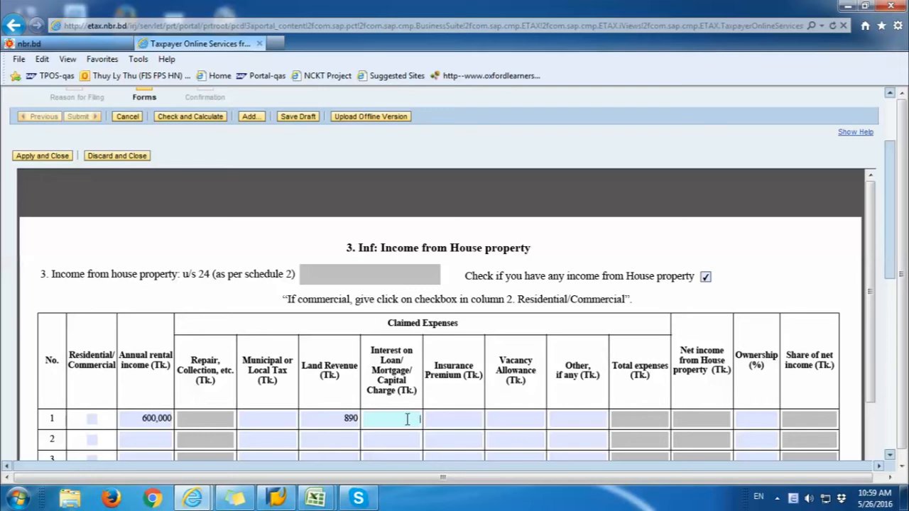
type("500")
Step: Enter row 1 Other expenses 500 and Ownership 100%
left_click(456, 418)
left_click(493, 418)
left_click(570, 420)
type("5")
left_click(638, 416)
left_click(737, 418)
type("100")
Step: Calculate the house property totals (net income 421,110), then apply and close the form
left_click(211, 123)
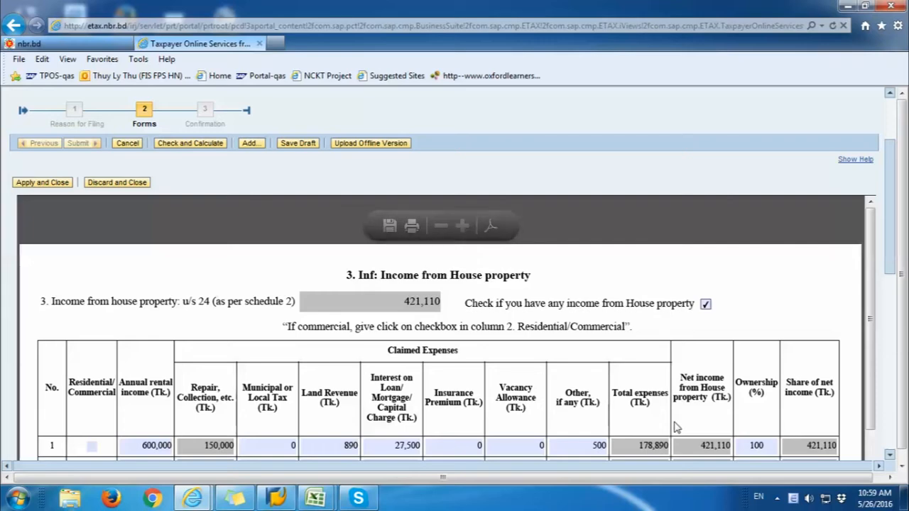
scroll(675, 427, "down", 5)
scroll(676, 427, "up", 5)
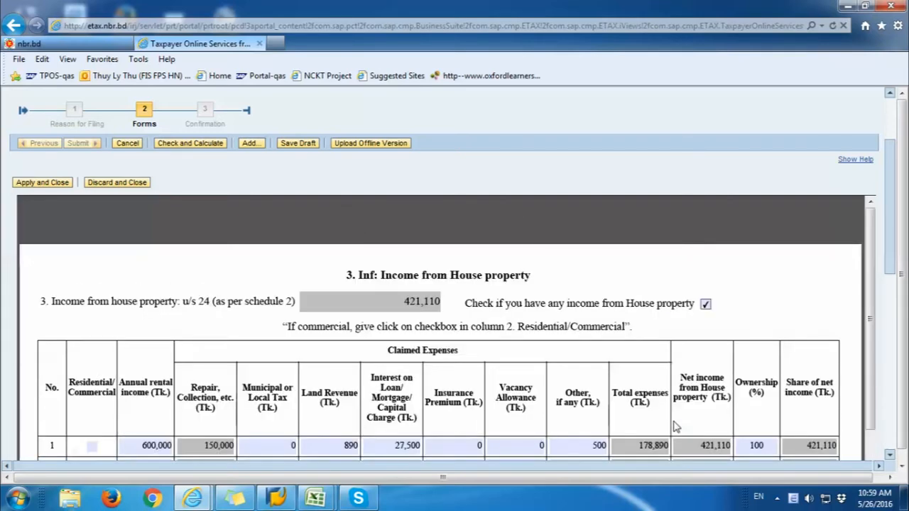
left_click_drag(889, 264, 866, 401)
left_click_drag(897, 332, 892, 389)
left_click(873, 339)
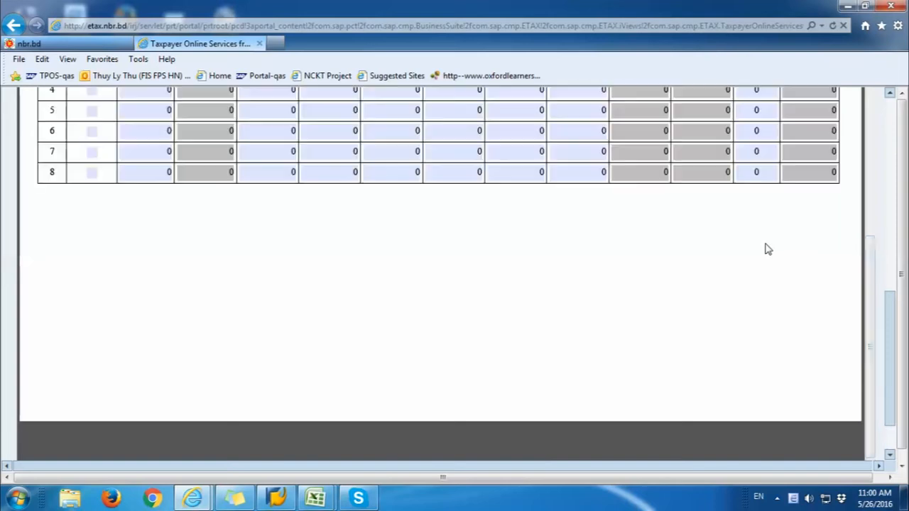
scroll(832, 280, "up", 3)
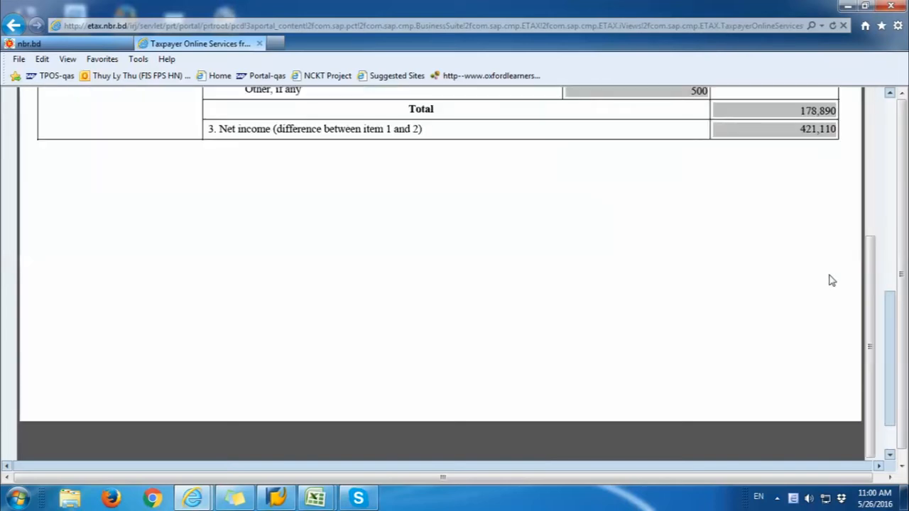
left_click(893, 235)
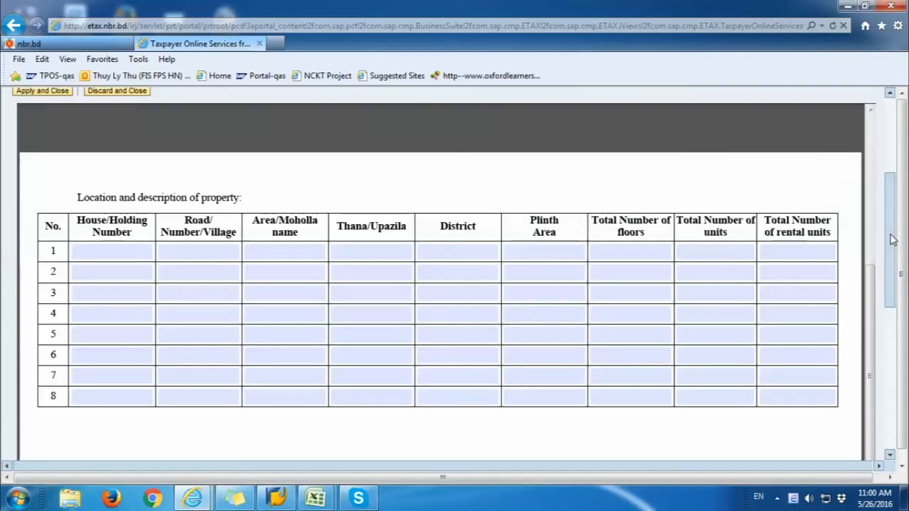
left_click_drag(892, 244, 872, 318)
left_click_drag(889, 225, 904, 116)
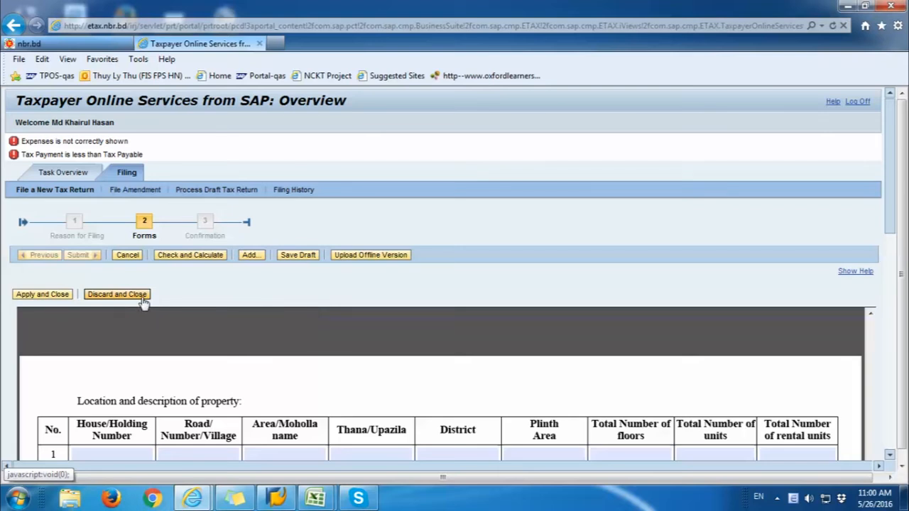
left_click(43, 294)
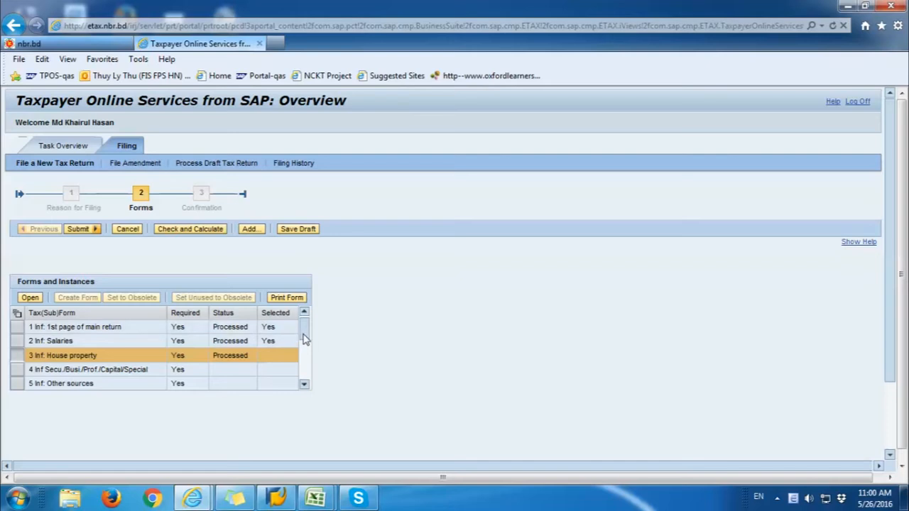
Step: Open the 9 Inf: IT-10B-1 form and scroll to its shareholdings table
left_click_drag(304, 341, 301, 382)
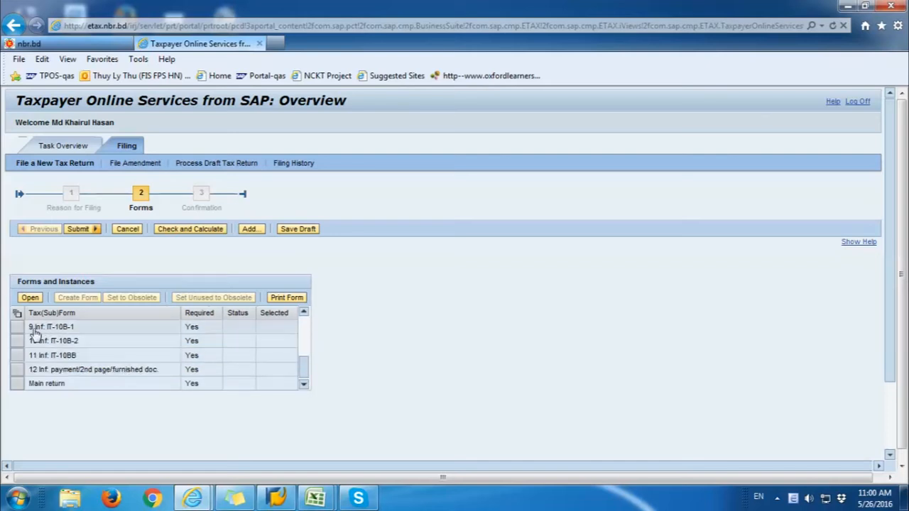
left_click(18, 328)
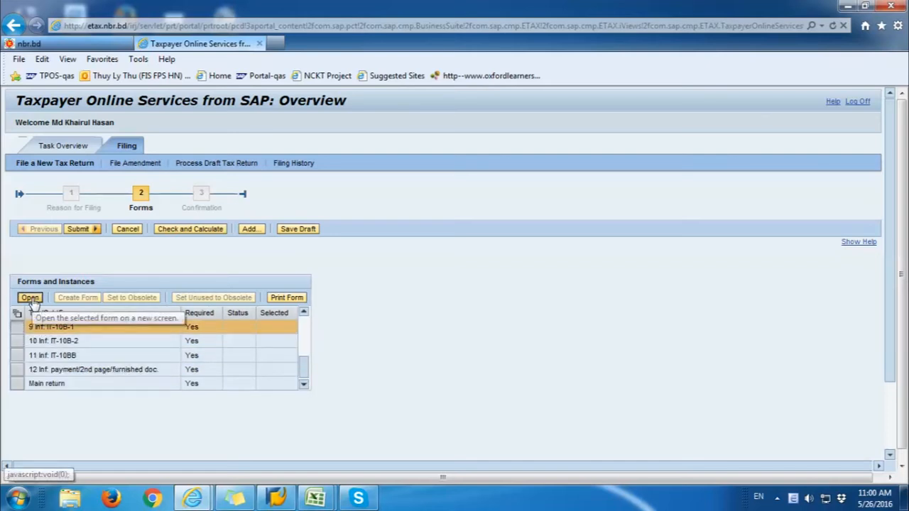
left_click(30, 299)
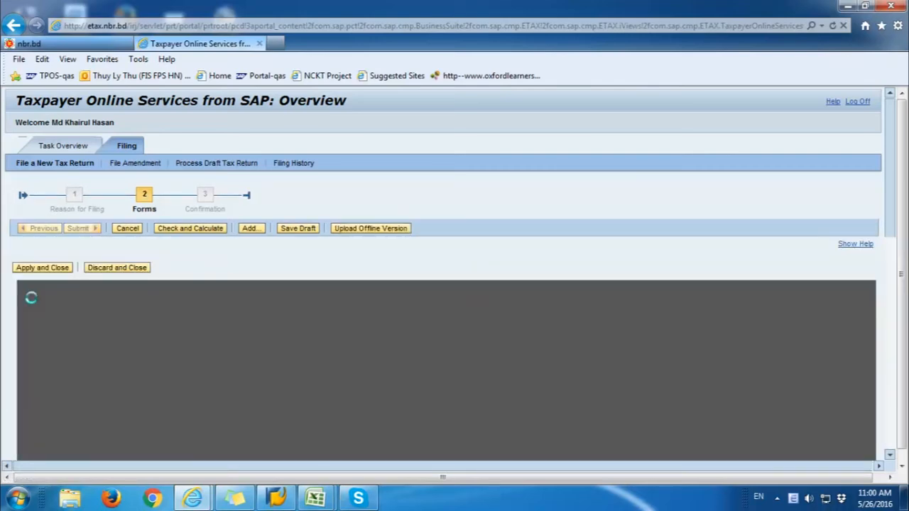
scroll(446, 385, "down", 3)
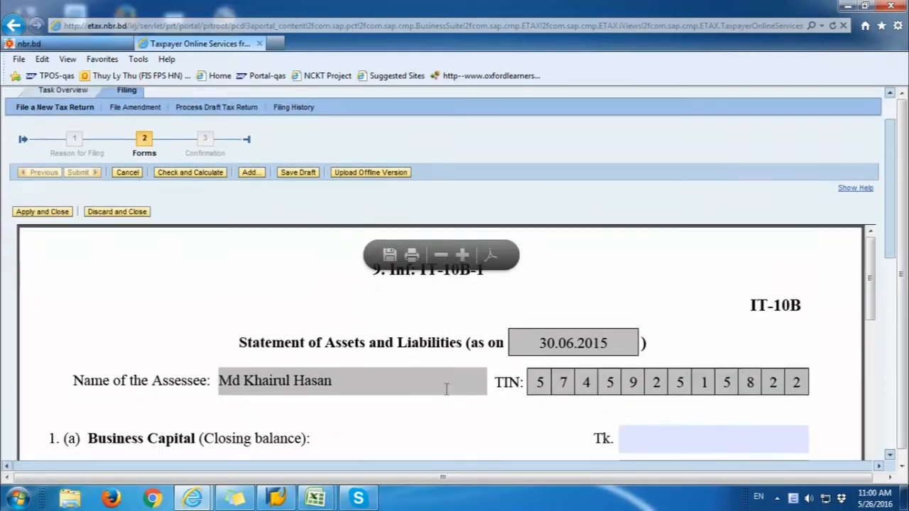
left_click_drag(325, 285, 470, 294)
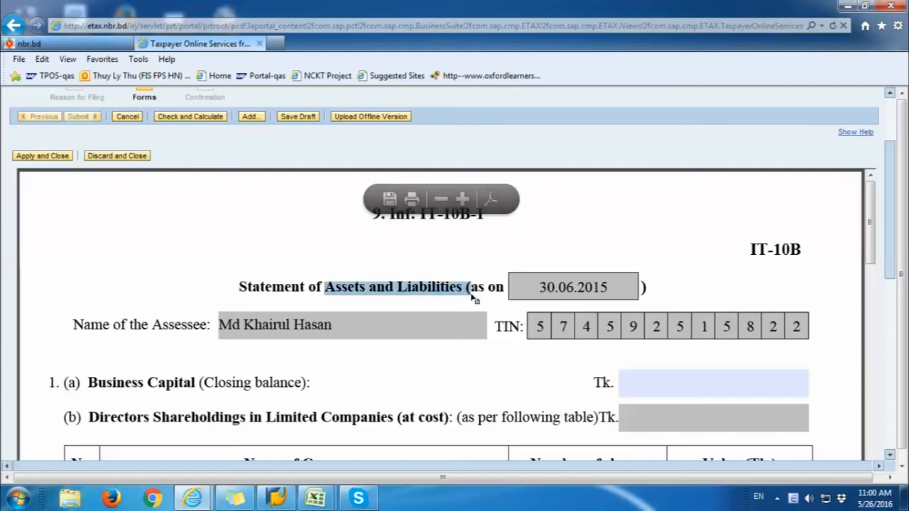
scroll(667, 394, "down", 2)
scroll(383, 434, "down", 1)
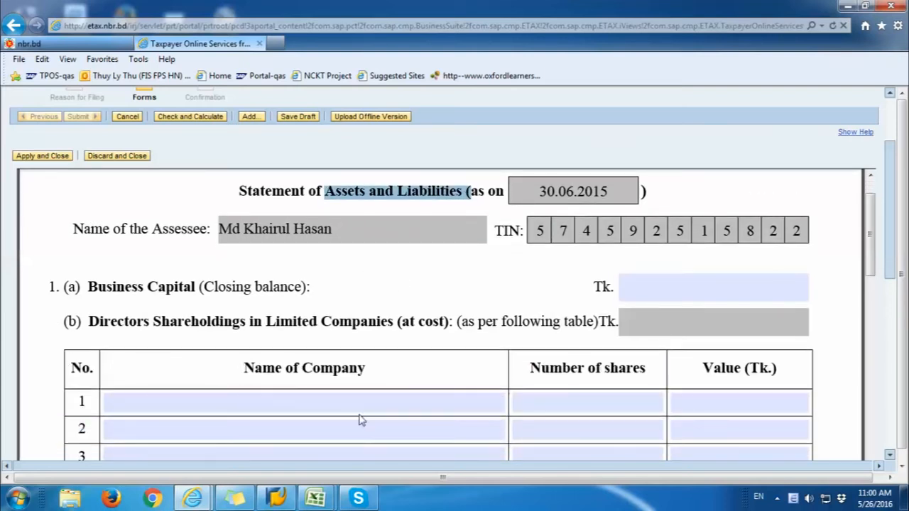
Step: Enter Begal, 56,000 shares valued 813,443 in row 1 and check and calculate
left_click(358, 405)
type("B")
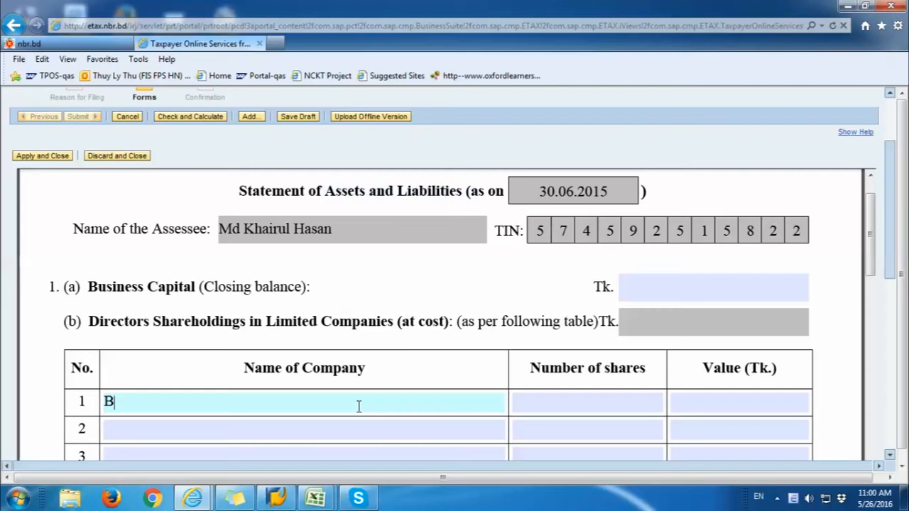
type("egal")
key("Tab")
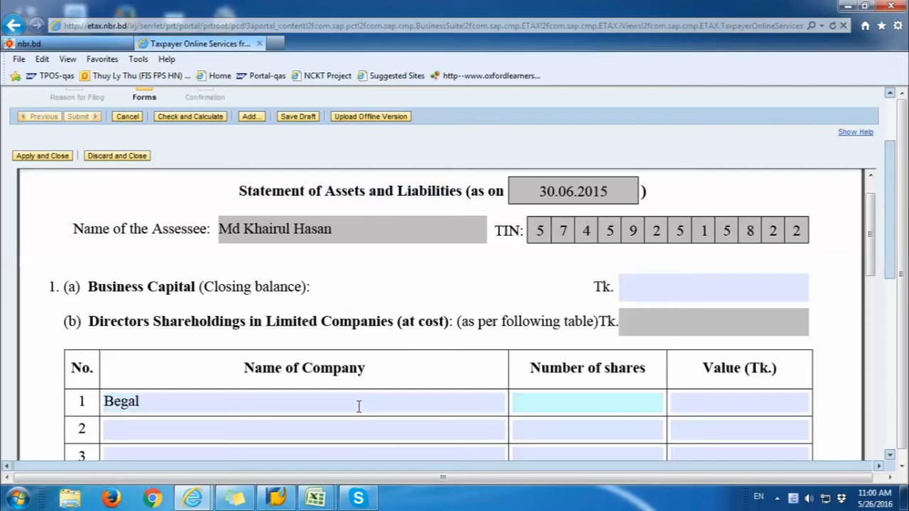
left_click(382, 395)
left_click(523, 402)
type("56000")
left_click(788, 402)
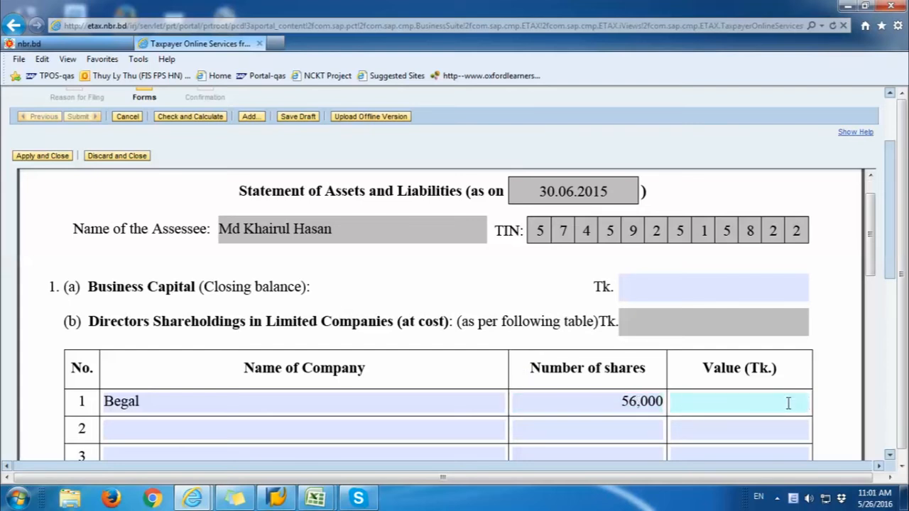
type("813443")
scroll(788, 403, "up", 1)
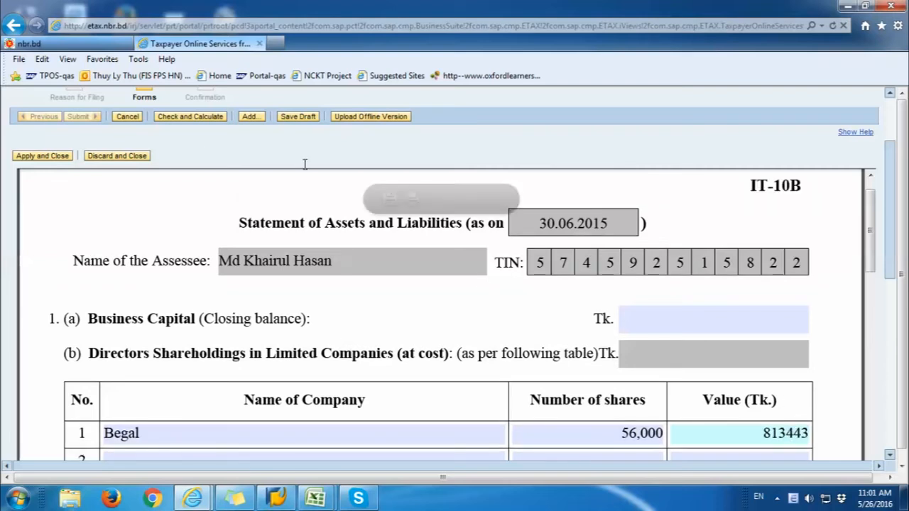
left_click(194, 118)
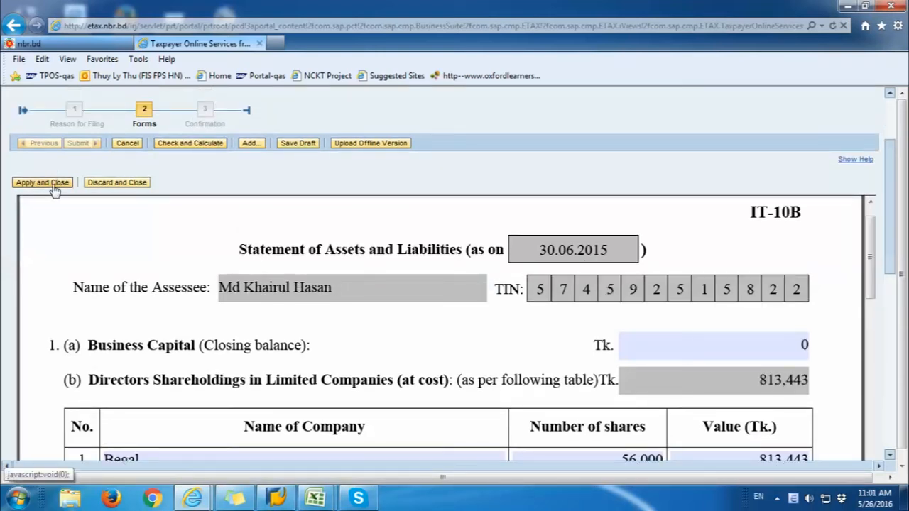
Step: Apply and close IT-10B-1, then open the IT-10B-2 form
left_click(51, 184)
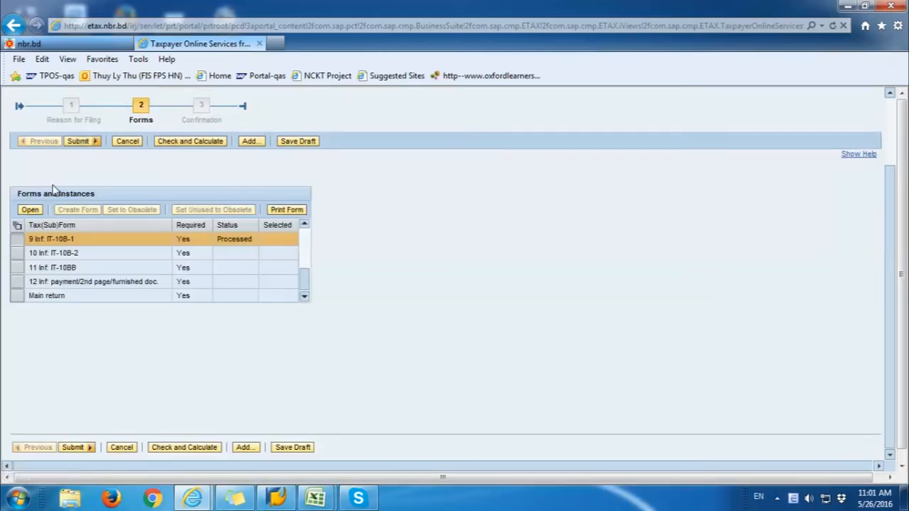
left_click(22, 256)
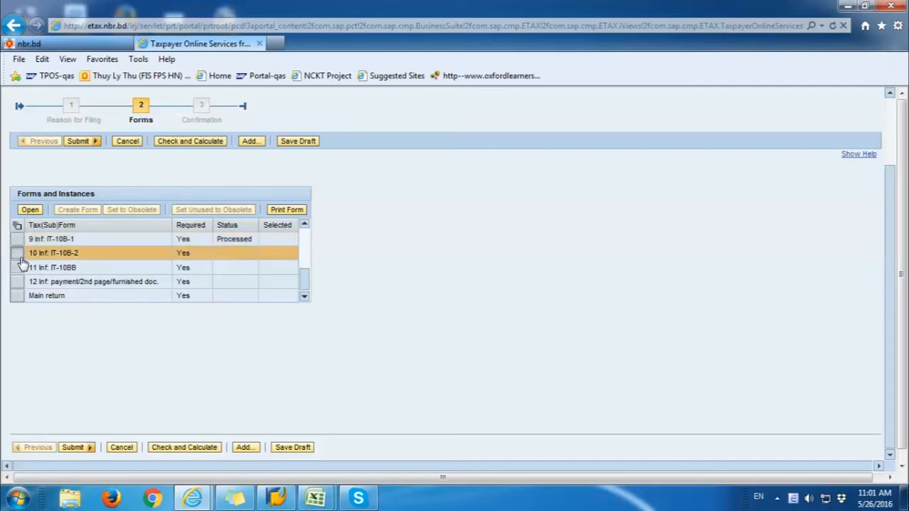
left_click(30, 210)
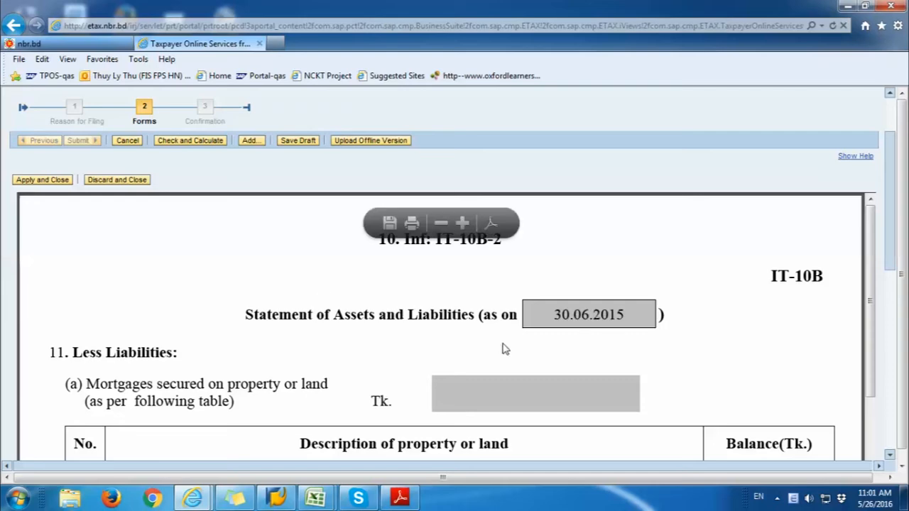
scroll(507, 341, "down", 5)
left_click_drag(871, 107, 866, 462)
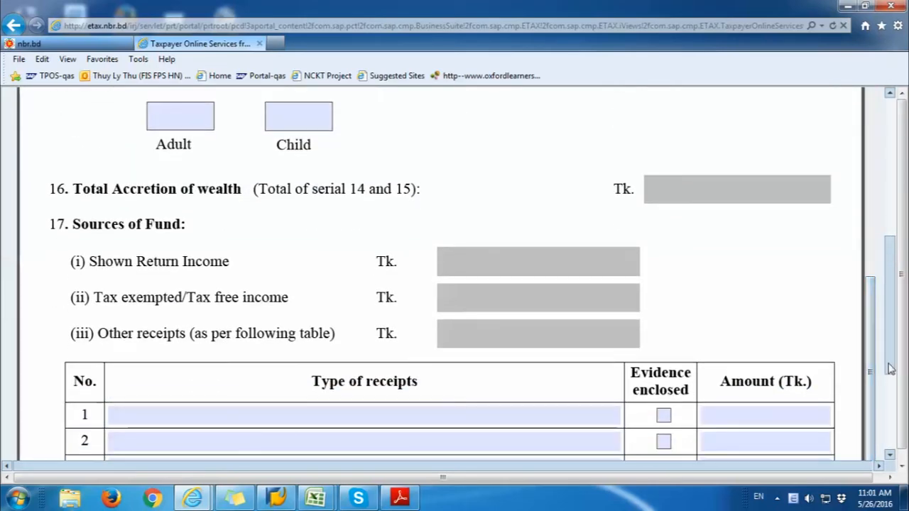
left_click_drag(889, 365, 889, 440)
left_click_drag(873, 257, 867, 370)
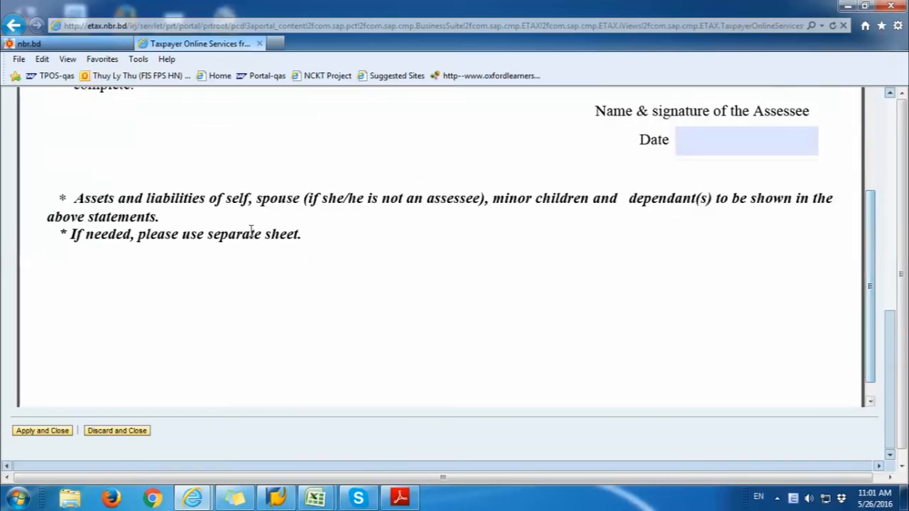
scroll(238, 213, "up", 3)
Step: Tick the IT-10B declaration, check, calculate and apply it, then open form 12
left_click(57, 206)
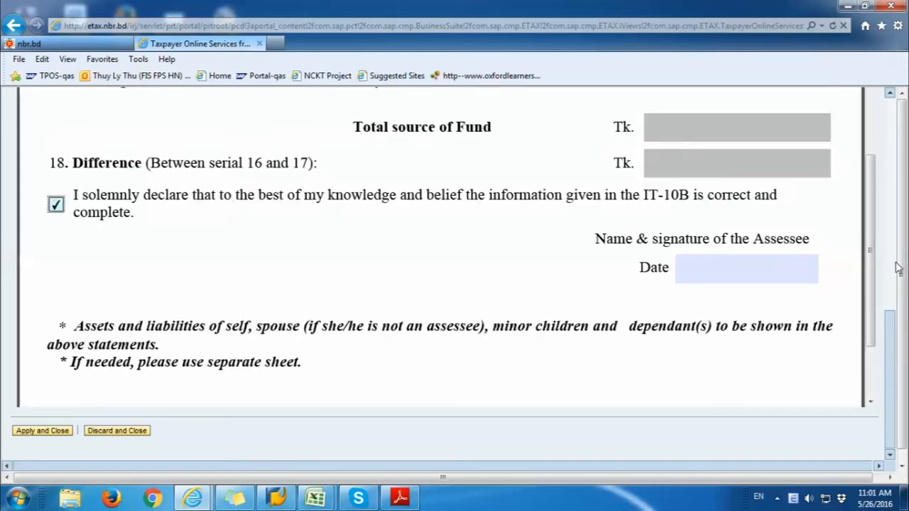
left_click_drag(892, 321, 899, 102)
left_click(203, 230)
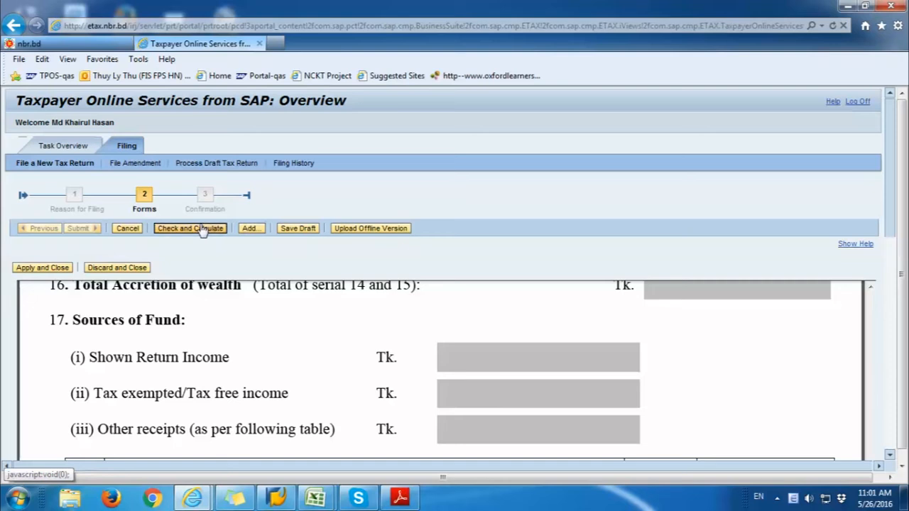
left_click(203, 227)
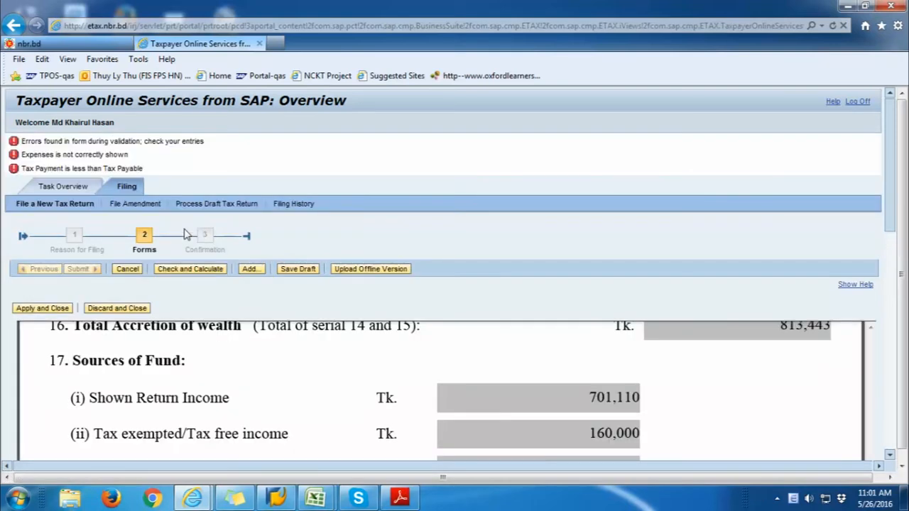
left_click(42, 306)
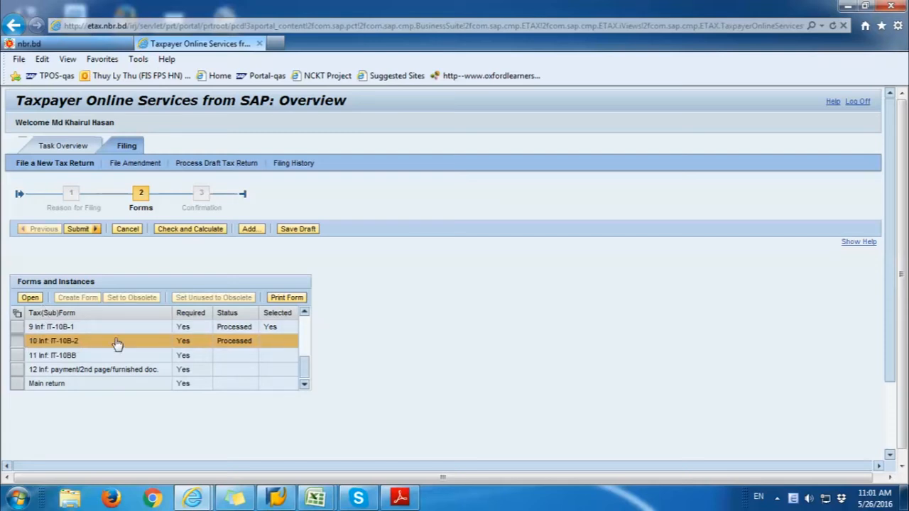
left_click(18, 369)
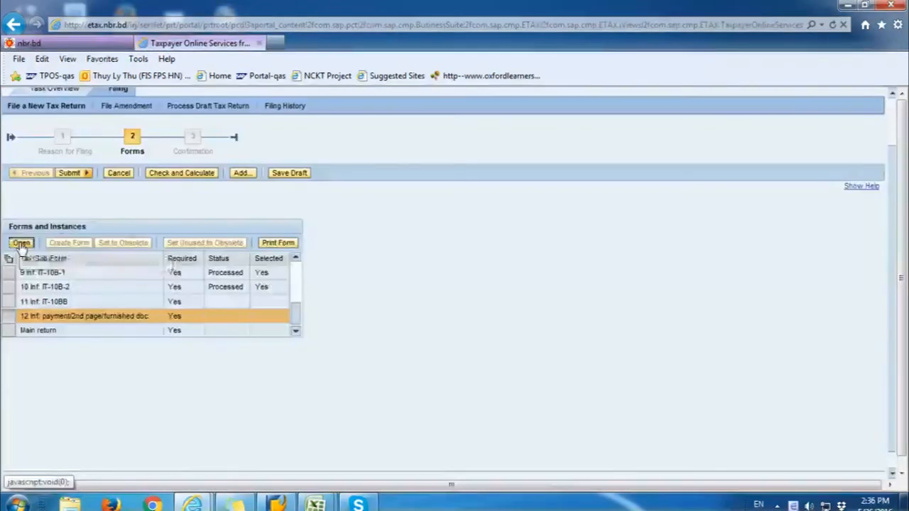
left_click(30, 297)
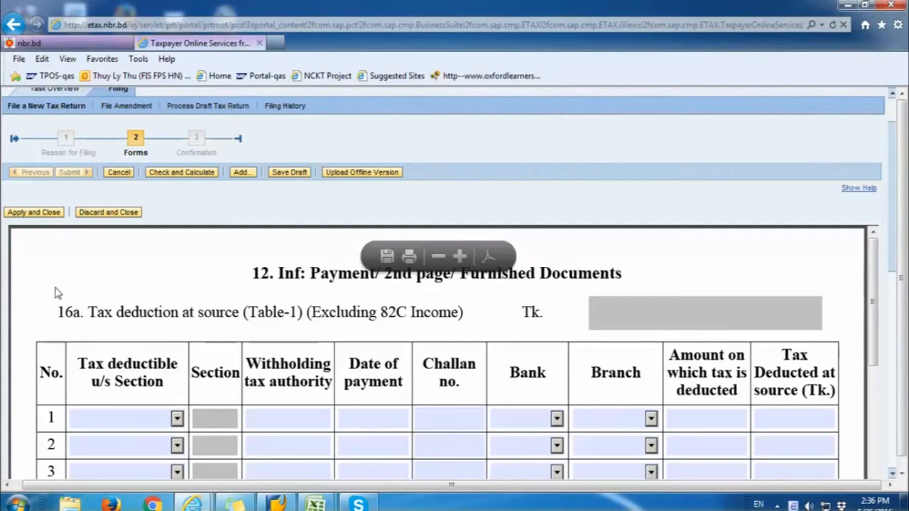
Step: Inspect the 16a tax-deduction table's Section and Bank dropdowns without choosing
left_click_drag(82, 319, 239, 320)
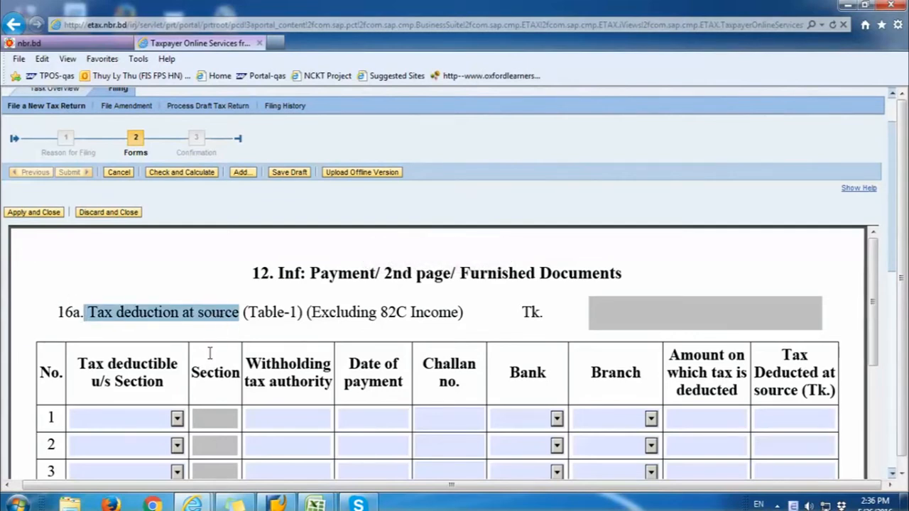
left_click(178, 419)
left_click(177, 419)
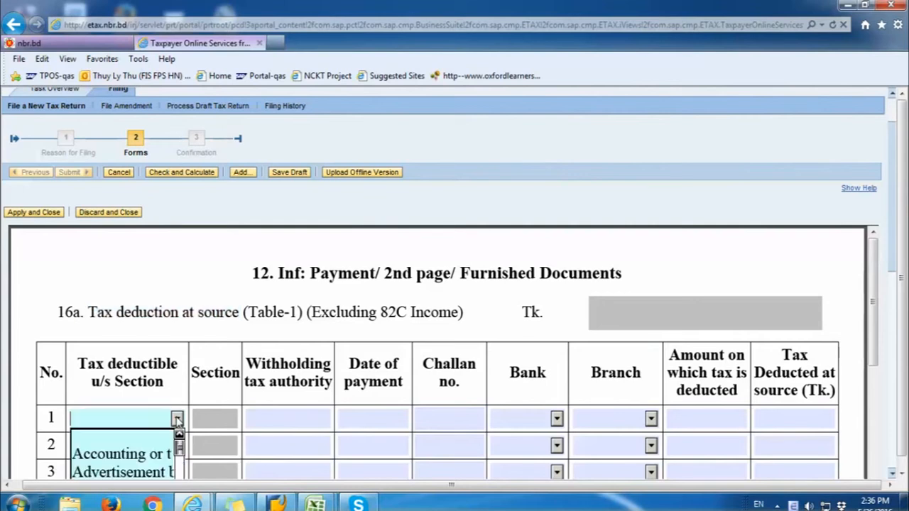
scroll(378, 440, "down", 1)
left_click(556, 352)
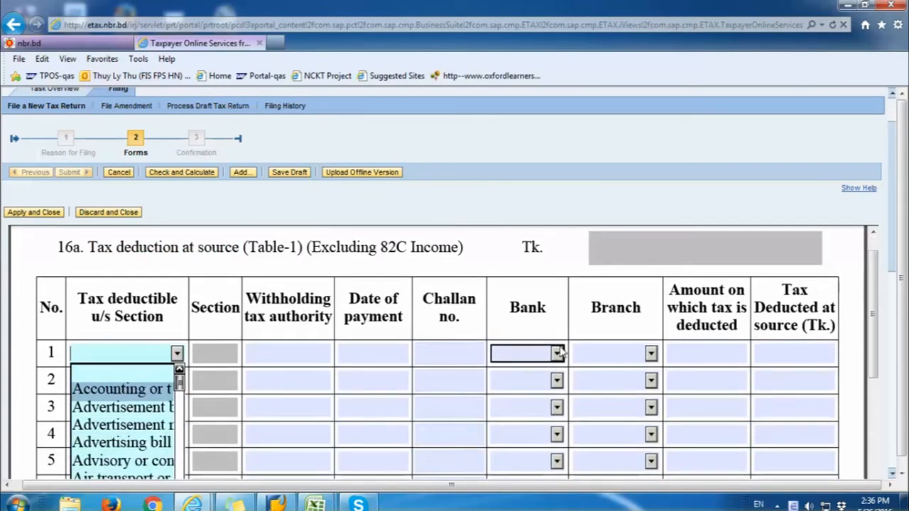
left_click(365, 426)
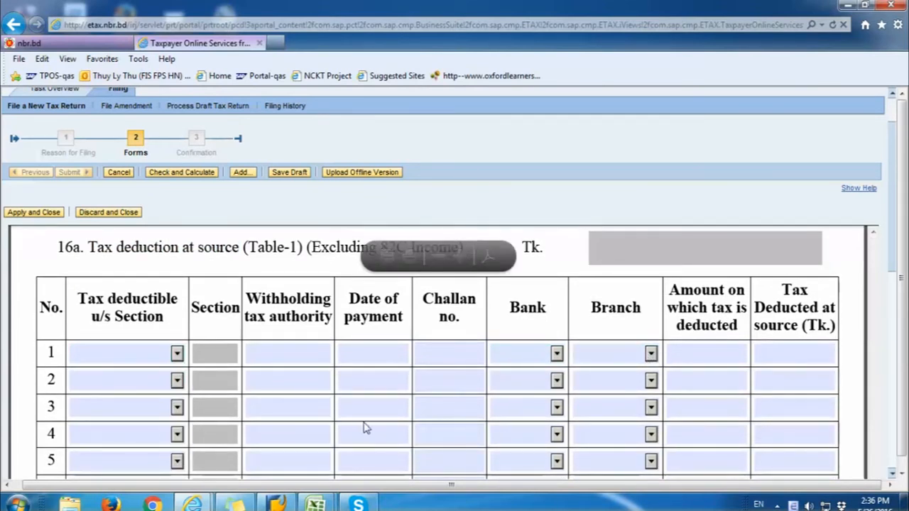
Step: Check the 16b advance tax bank list and scroll down to section 16c
scroll(355, 421, "down", 2)
scroll(355, 421, "down", 3)
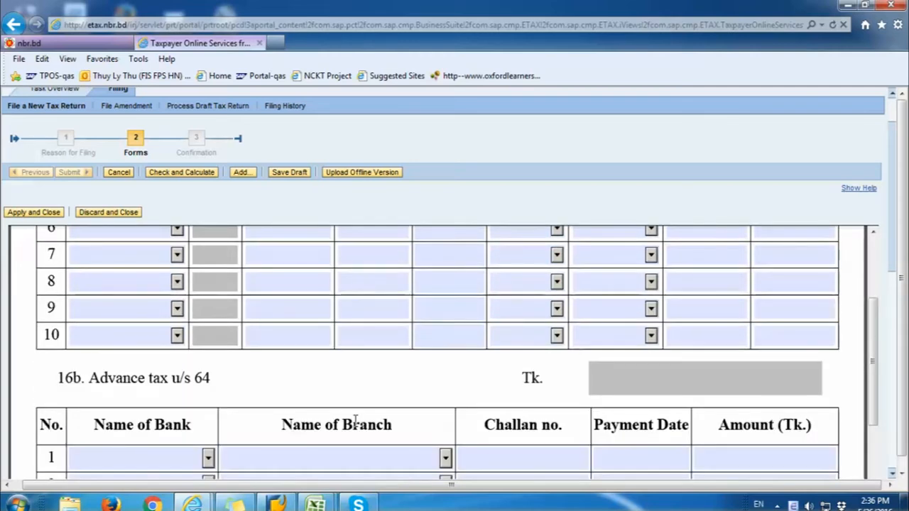
left_click_drag(84, 314, 228, 370)
left_click(208, 393)
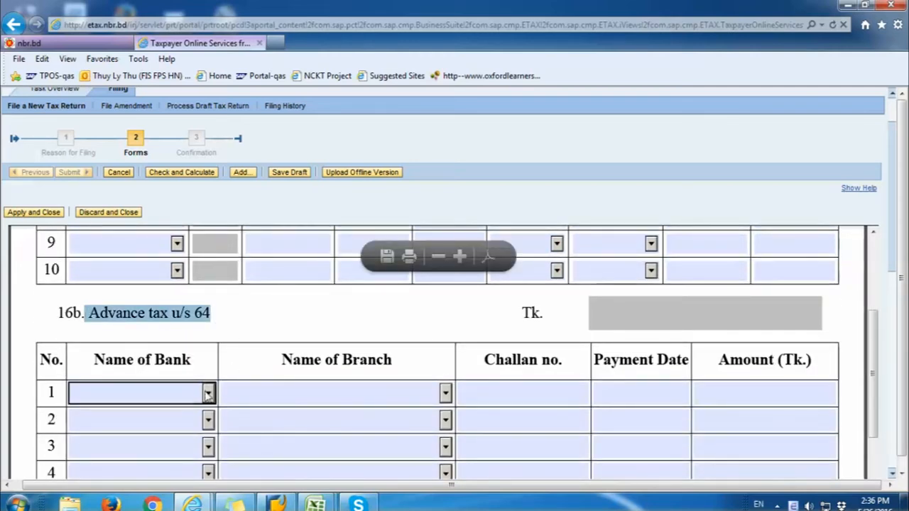
left_click(300, 398)
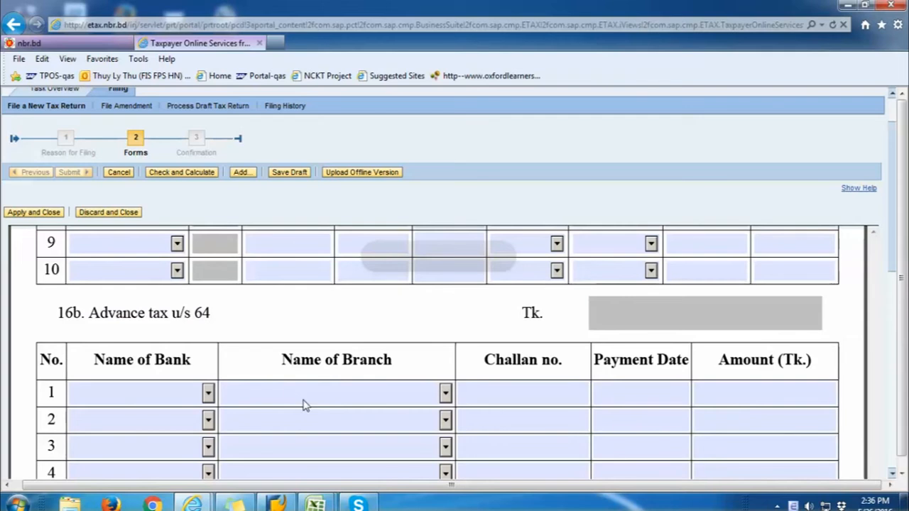
scroll(302, 401, "down", 3)
left_click_drag(87, 315, 280, 316)
Step: Choose Bangladesh Bank and enter challan number 456 in 16c row 1
left_click(208, 396)
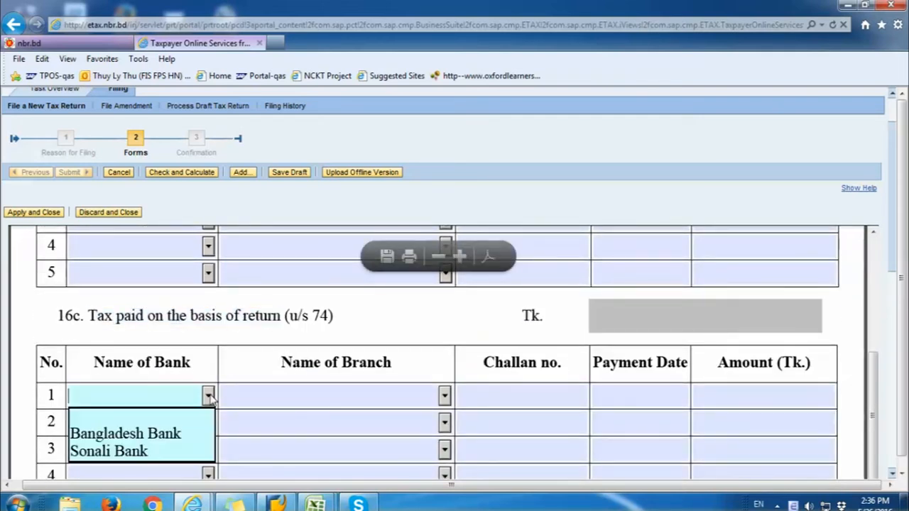
left_click(164, 433)
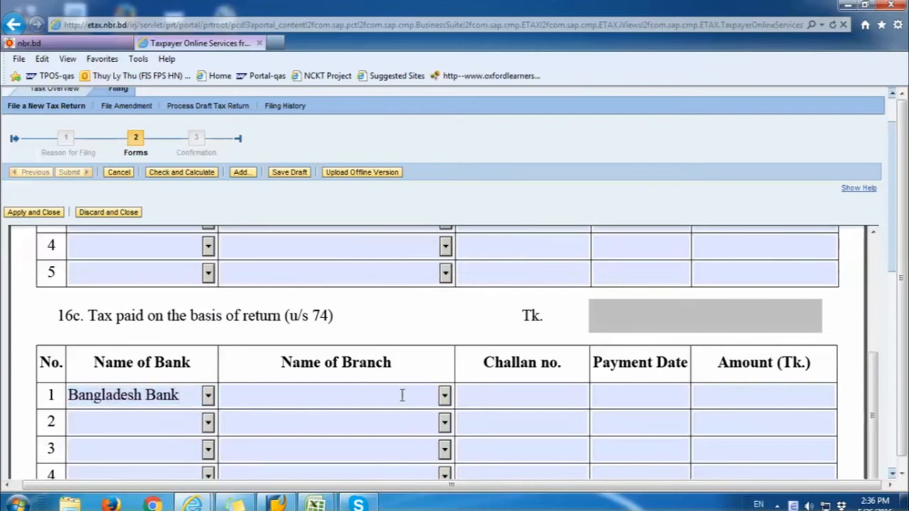
left_click(439, 399)
left_click(477, 396)
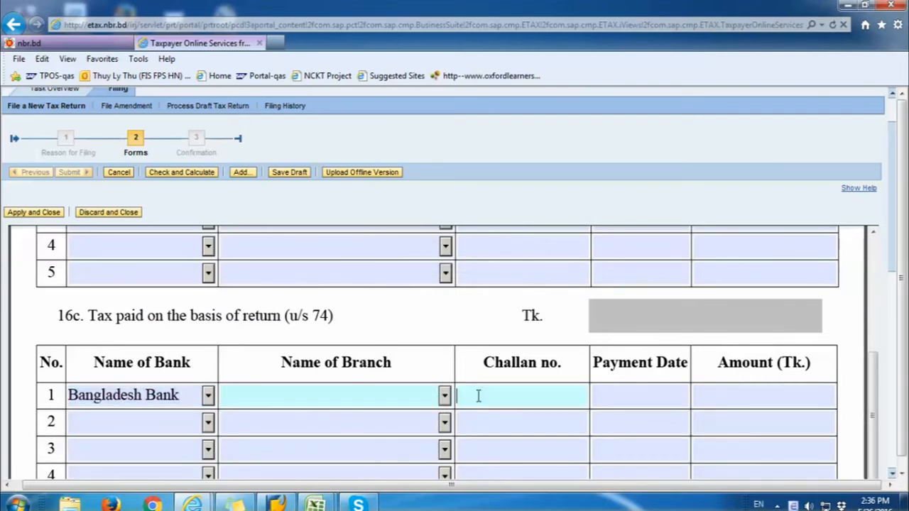
type("456")
Step: Set the row 1 payment date to 26.08.2014 in the calendar
left_click(673, 394)
left_click(695, 400)
left_click(646, 400)
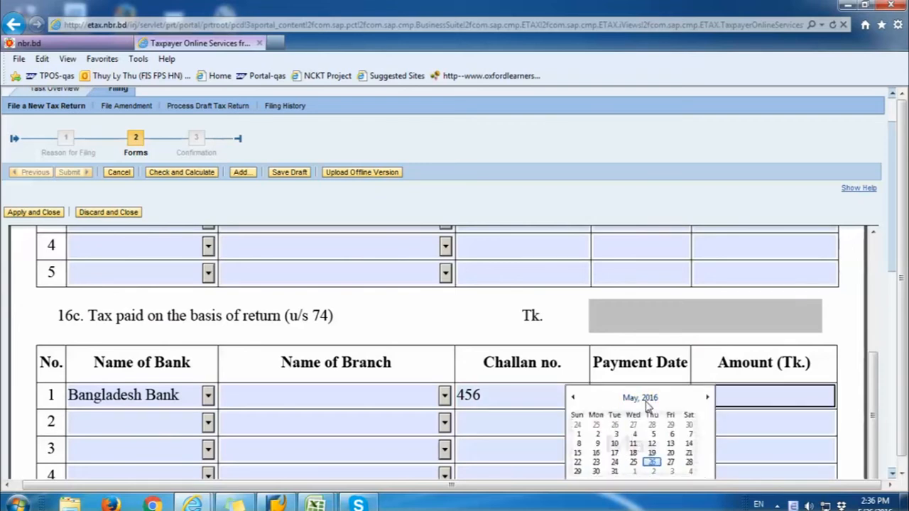
left_click(640, 401)
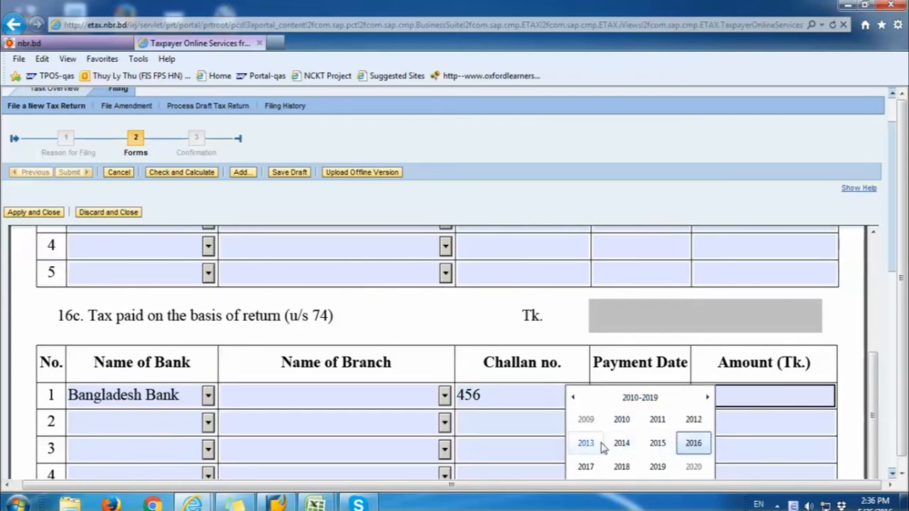
left_click(622, 444)
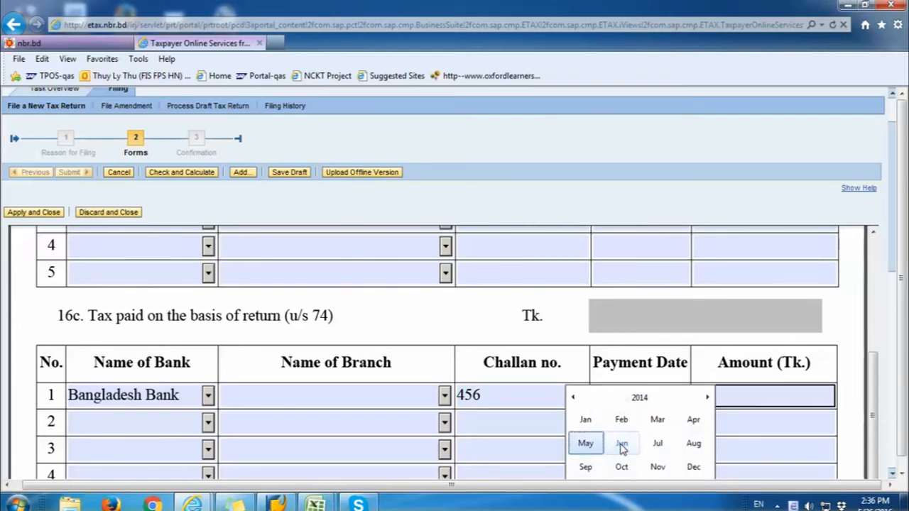
left_click(693, 443)
left_click(621, 463)
Step: Enter amount 47667 and select Barishal Br as the row 1 branch
left_click(749, 394)
type("47")
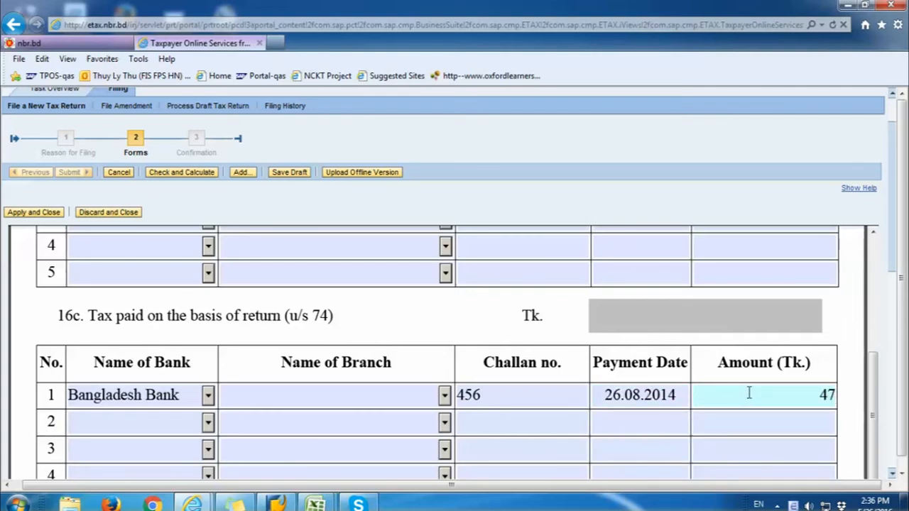
type("667")
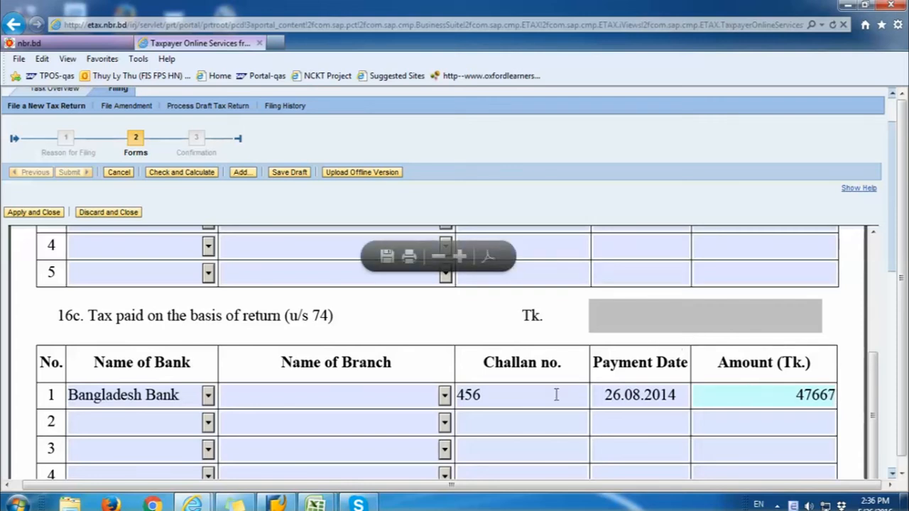
left_click(443, 395)
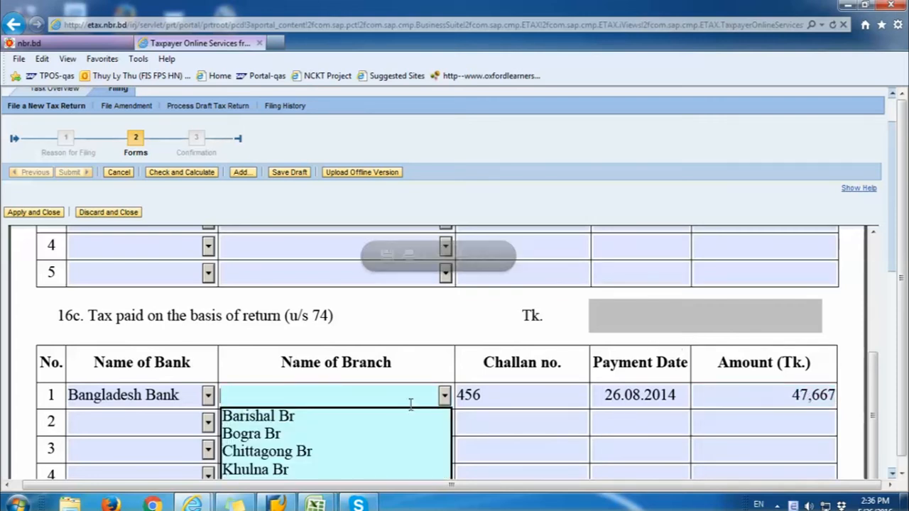
left_click(295, 419)
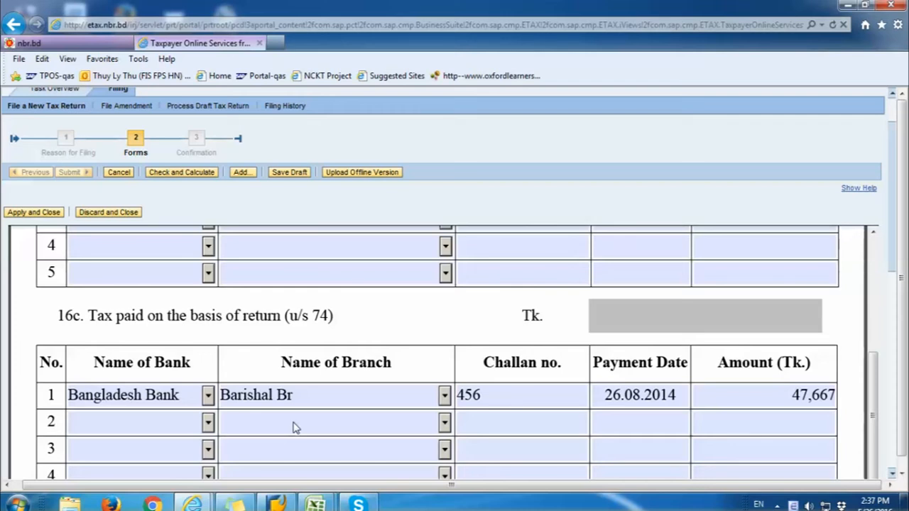
left_click(242, 249)
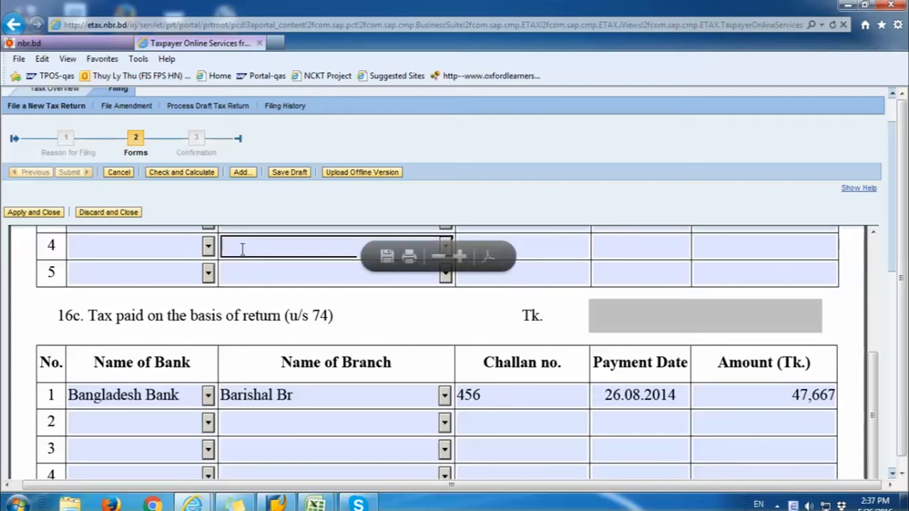
Step: Validate the payment form and confirm income 701,110, tax payable 47,667 and payments 47,667
left_click(205, 176)
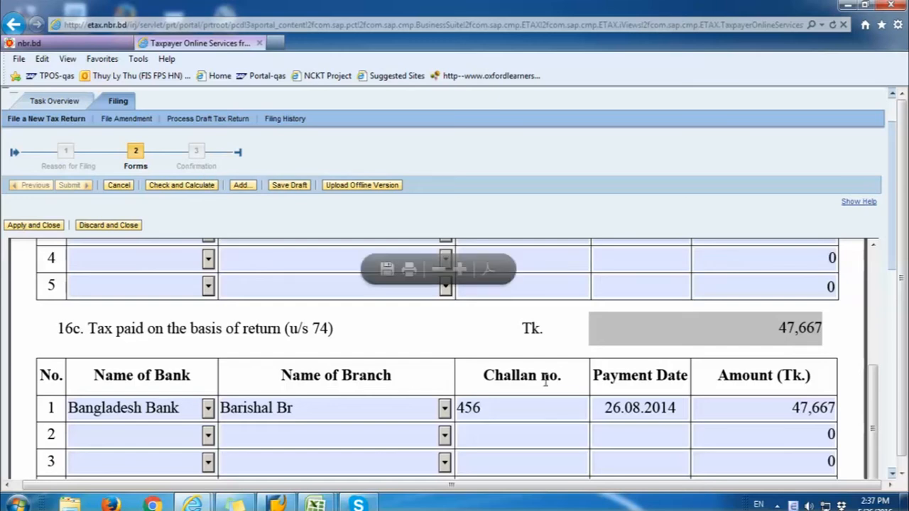
scroll(739, 379, "down", 10)
scroll(895, 286, "down", 1)
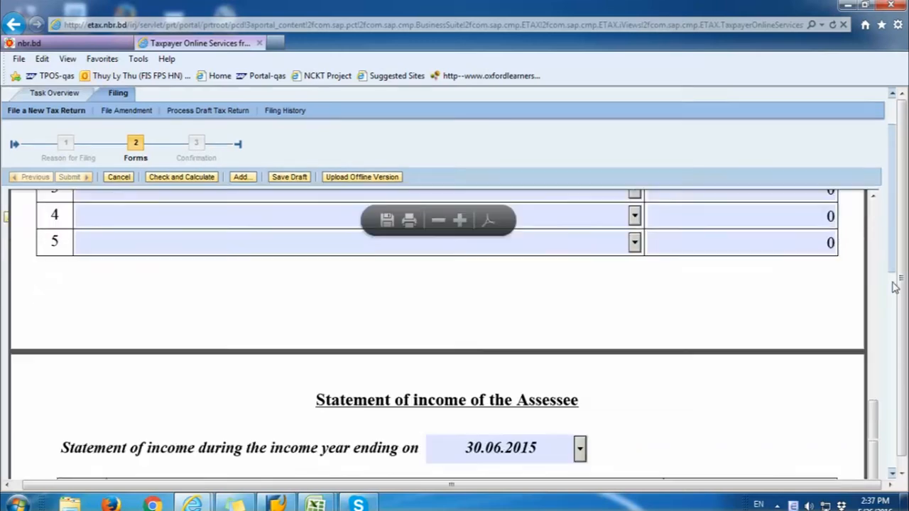
scroll(894, 287, "down", 3)
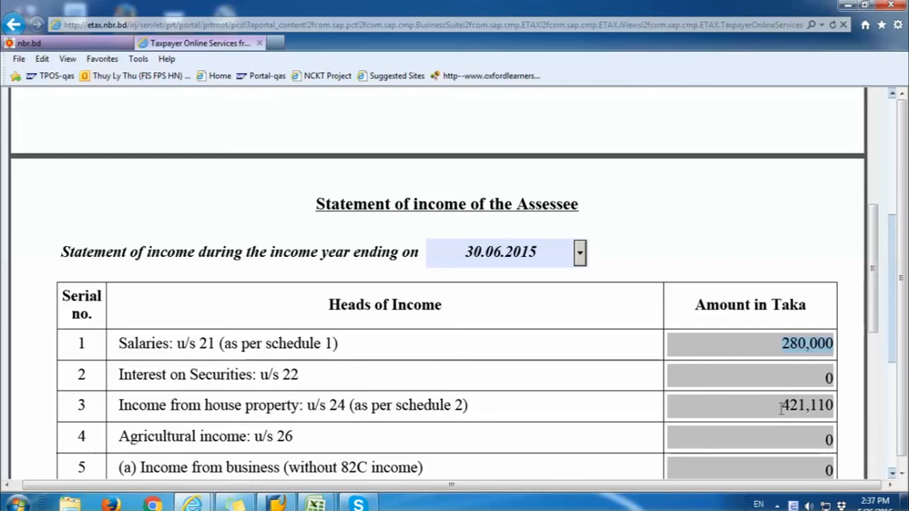
left_click_drag(781, 406, 841, 408)
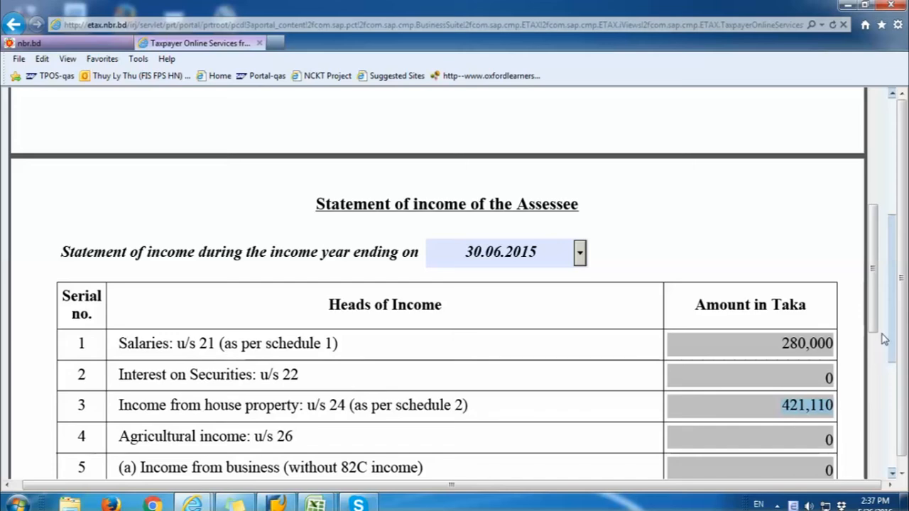
left_click_drag(876, 332, 856, 431)
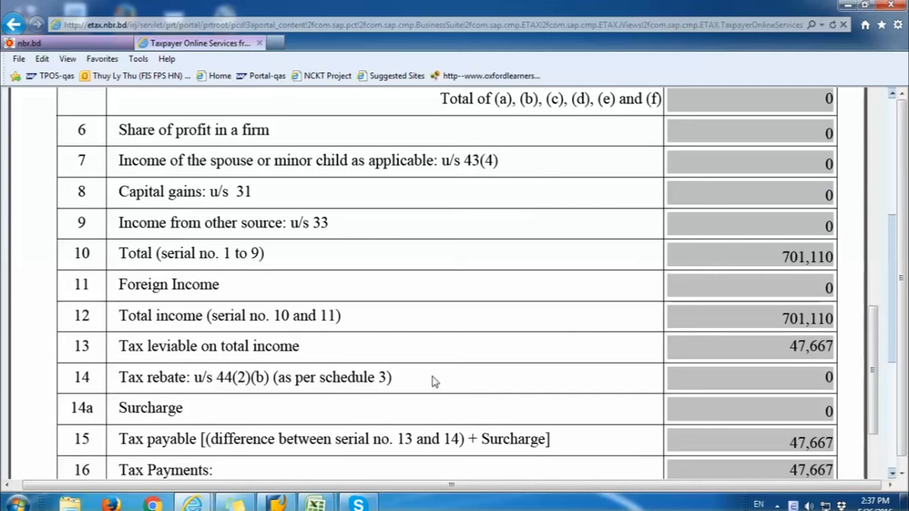
left_click_drag(121, 348, 270, 357)
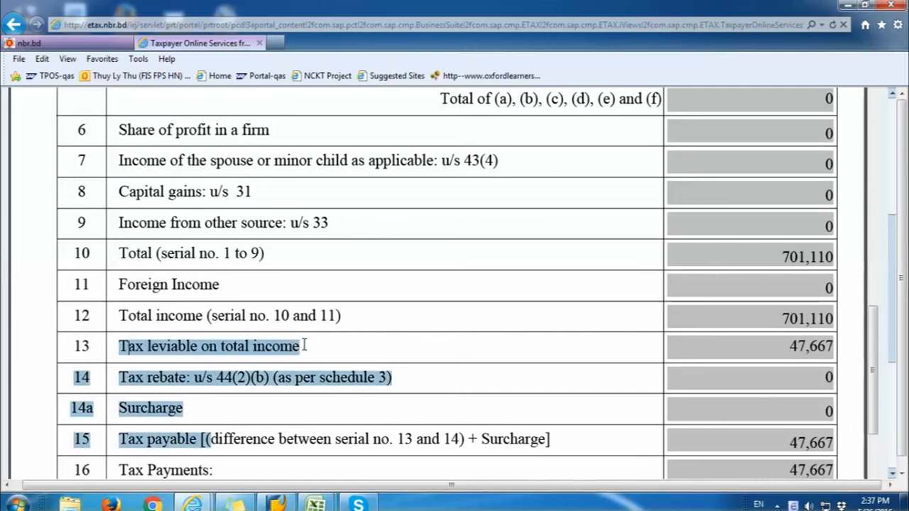
left_click_drag(791, 346, 836, 346)
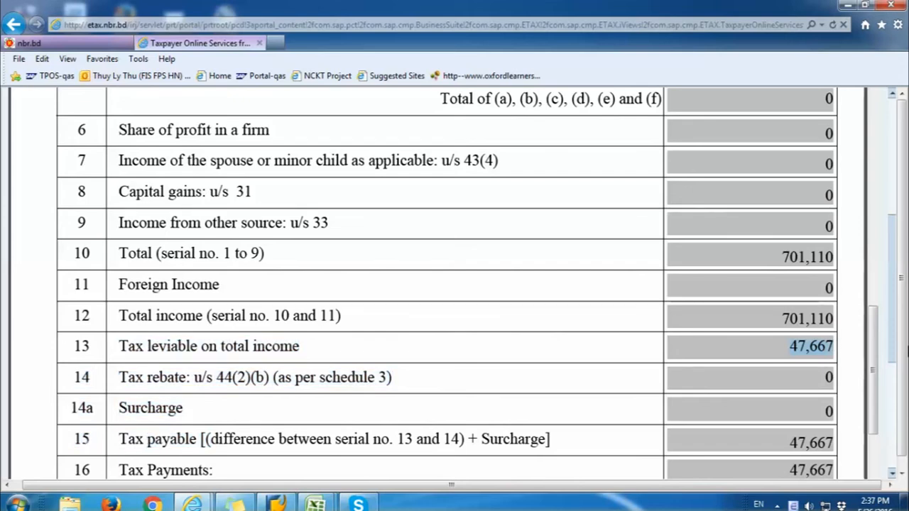
left_click_drag(874, 360, 874, 229)
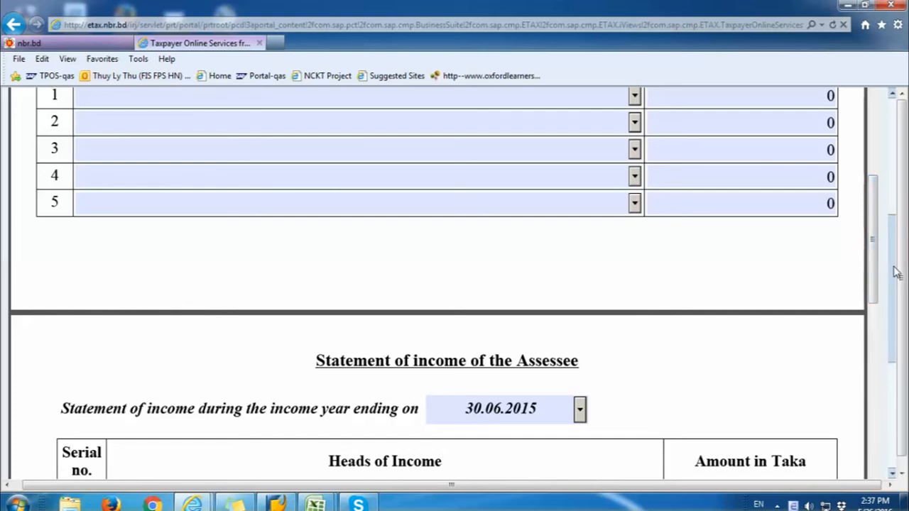
scroll(896, 273, "up", 5)
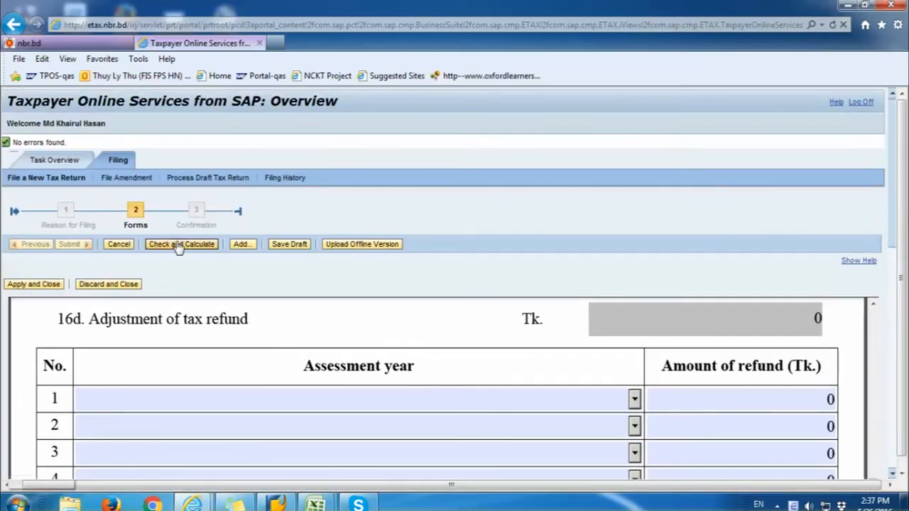
Step: Apply and close the payment form, then open the 11 Inf: IT-10BB statement
left_click(34, 284)
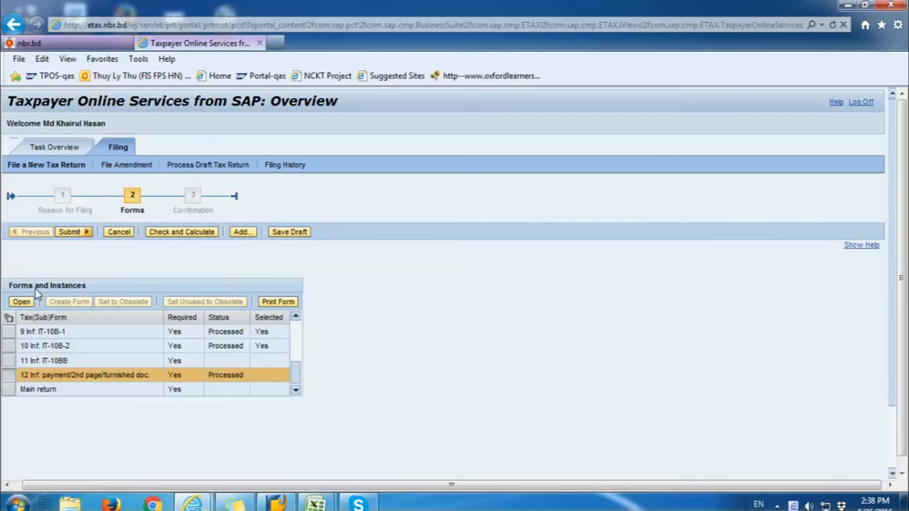
left_click(12, 360)
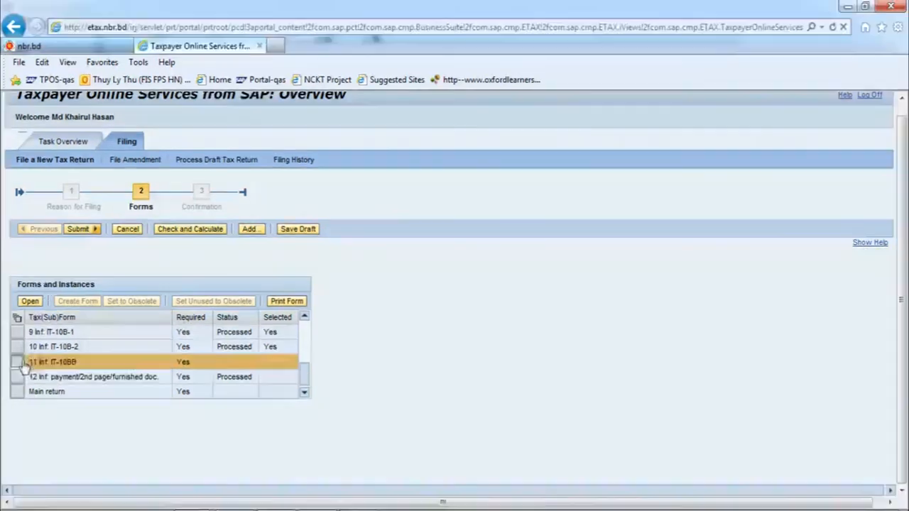
left_click(31, 302)
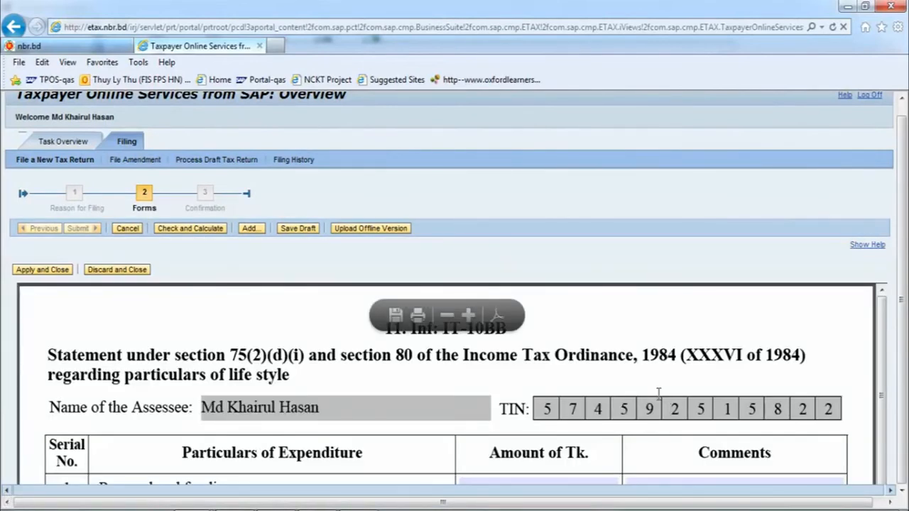
Step: Look through the IT-10BB expenditure table, whose amounts are still empty
left_click_drag(47, 355, 762, 367)
scroll(762, 368, "down", 3)
left_click(635, 355)
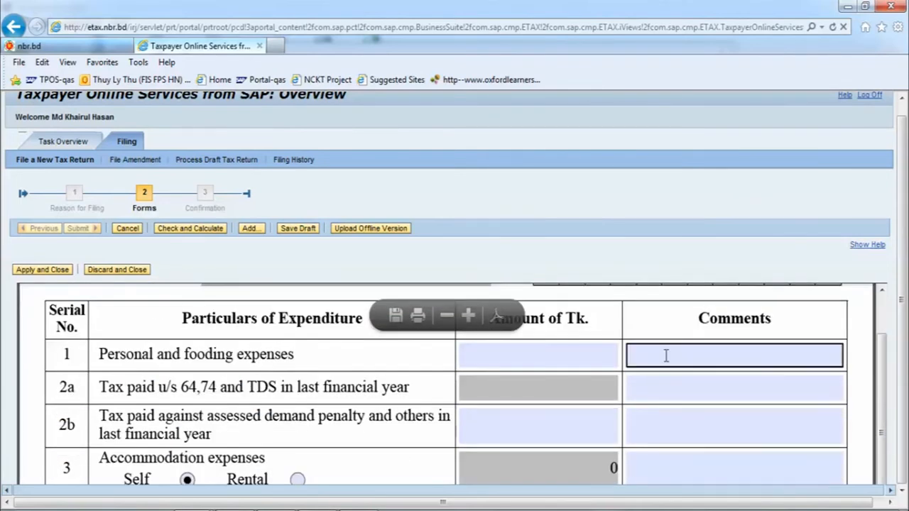
scroll(635, 355, "down", 5)
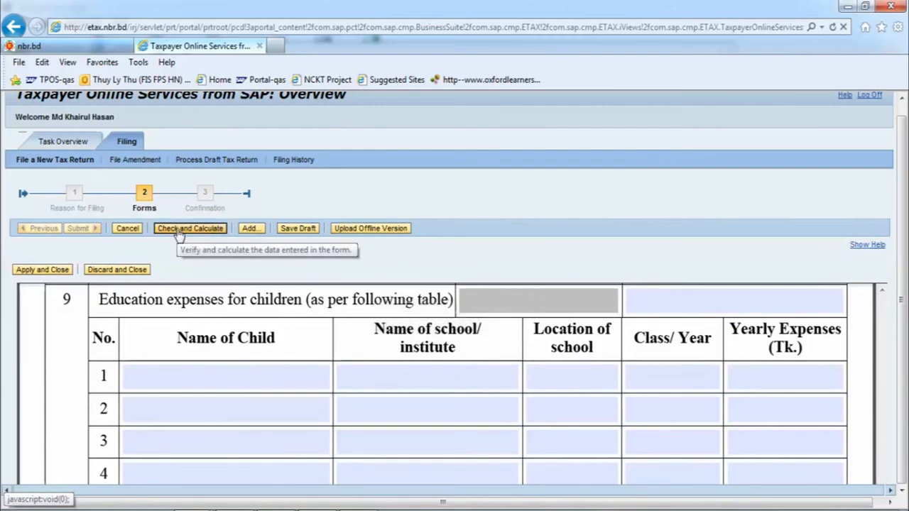
Step: Check and calculate IT-10BB, filling totals of 47,667, then tick its correctness declaration
left_click(179, 235)
scroll(712, 441, "up", 2)
scroll(712, 442, "up", 6)
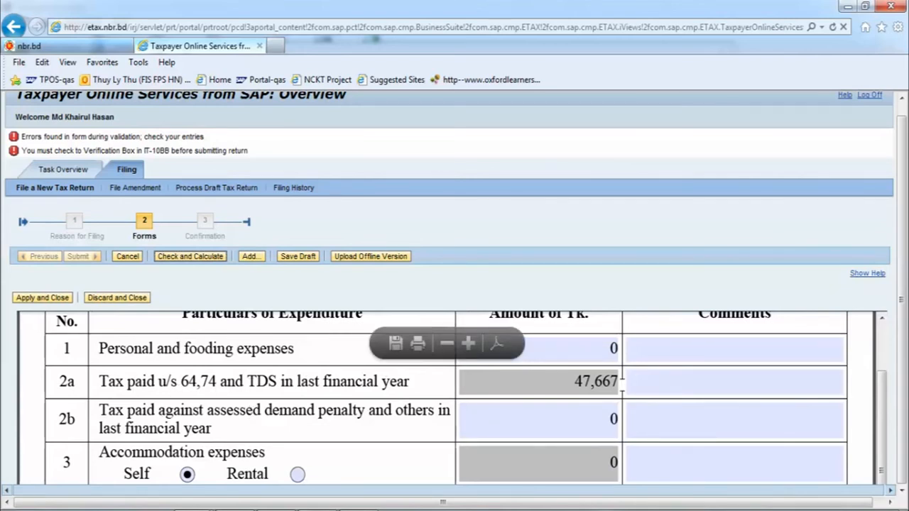
scroll(530, 382, "down", 10)
scroll(622, 384, "down", 8)
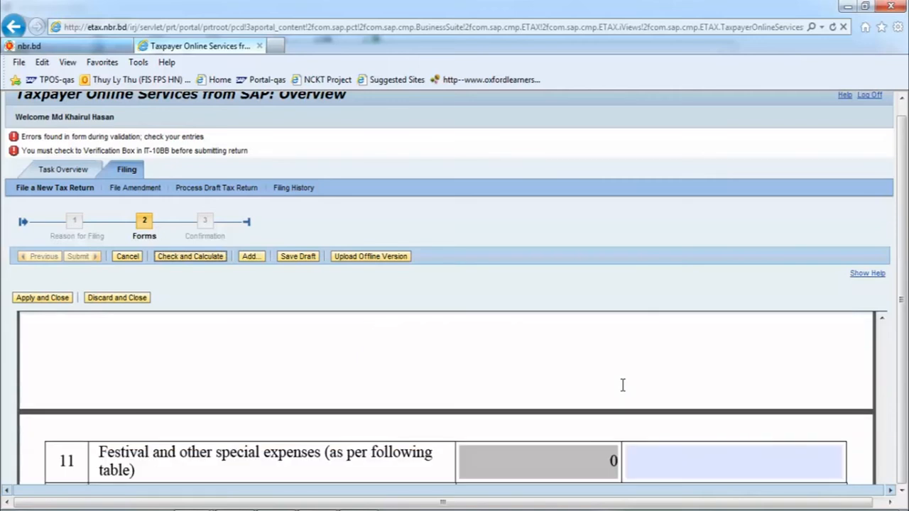
scroll(622, 385, "down", 10)
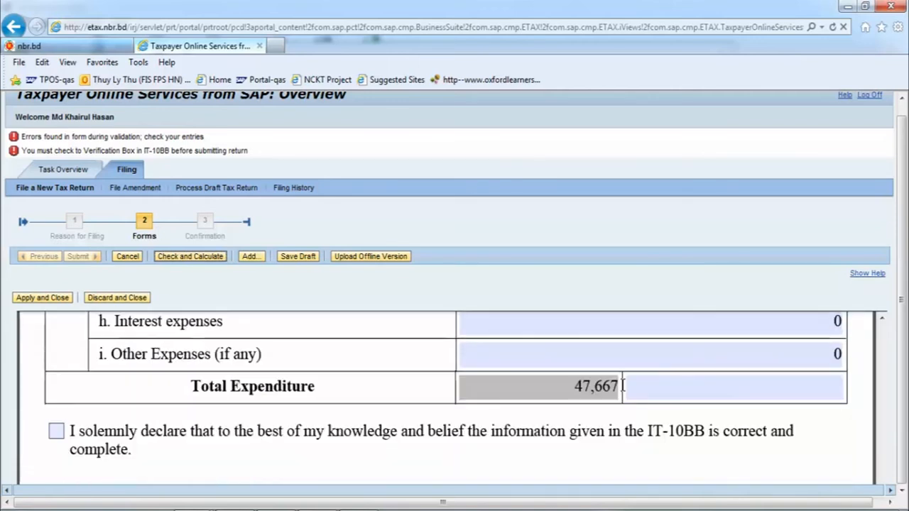
scroll(519, 353, "up", 2)
left_click(56, 365)
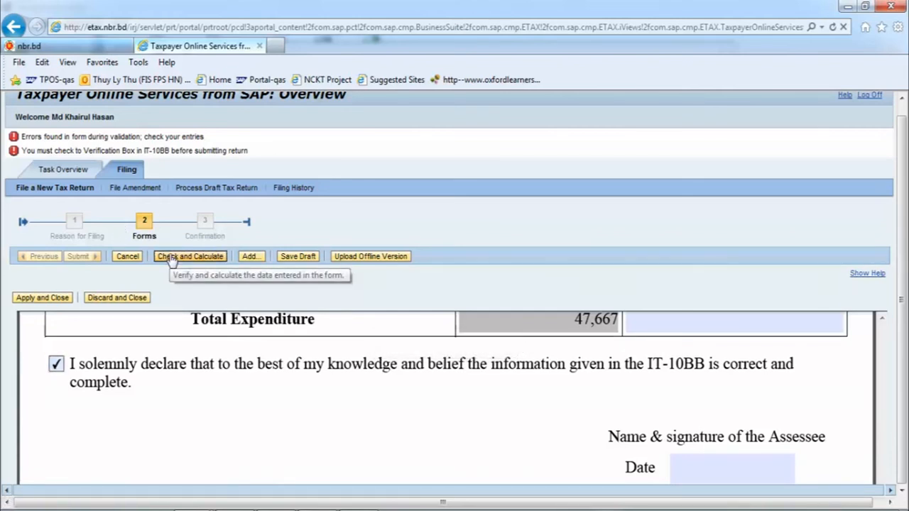
Step: Revalidate IT-10BB without errors, apply and close it, and open the Main return form
left_click(171, 259)
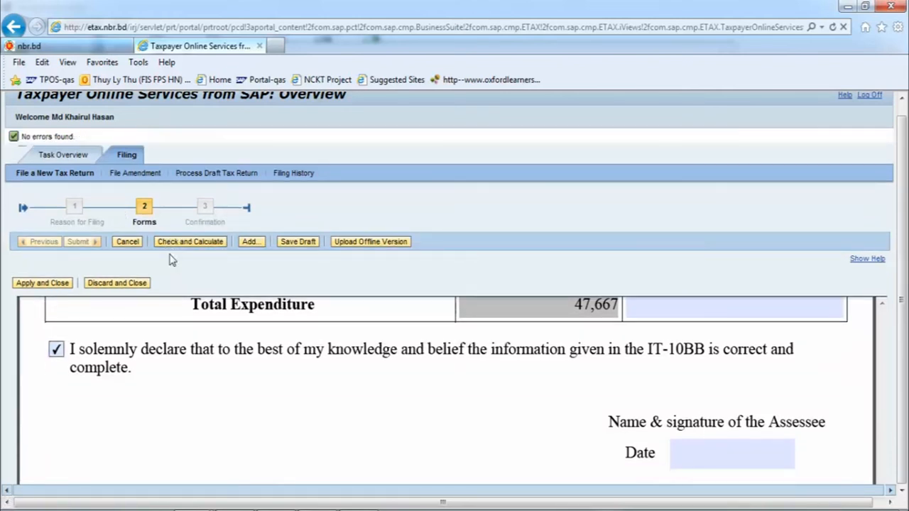
left_click(49, 283)
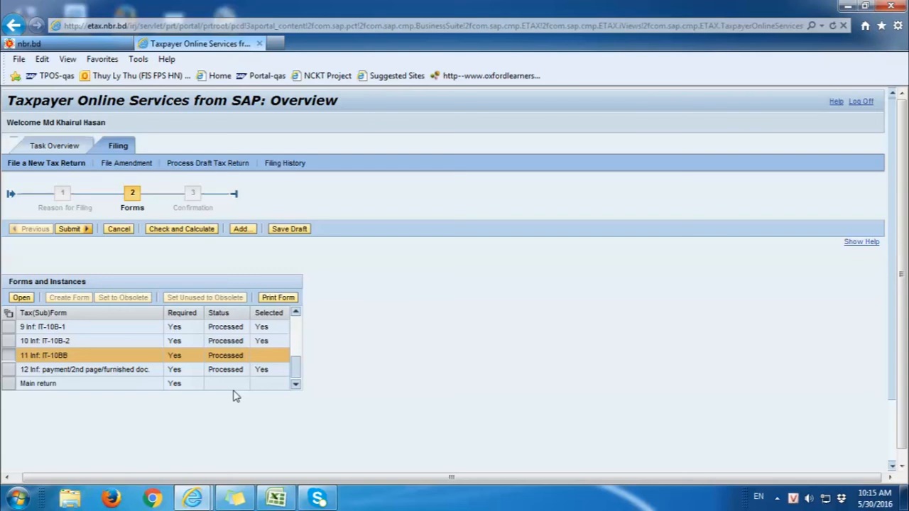
left_click(7, 385)
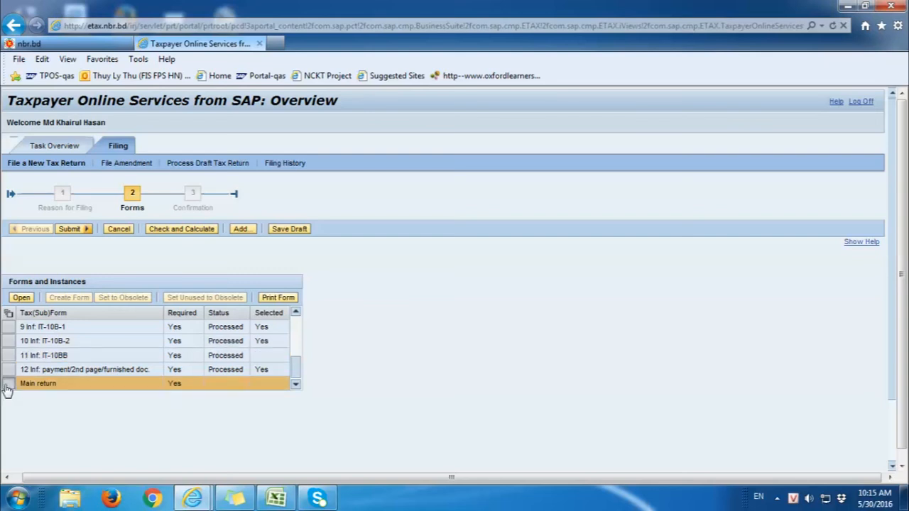
left_click(22, 297)
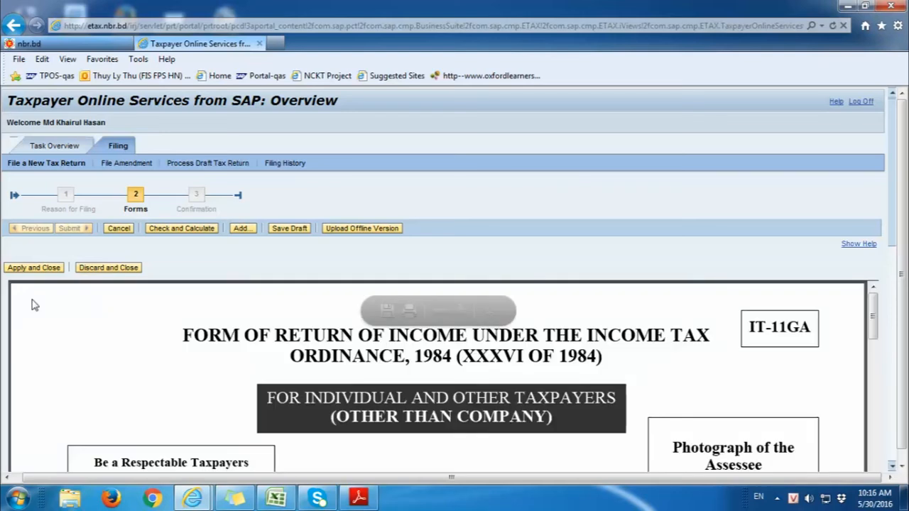
Step: Apply and close the Main return, then open and close the Secu./Busi./Prof./Capital/Special form
left_click(48, 271)
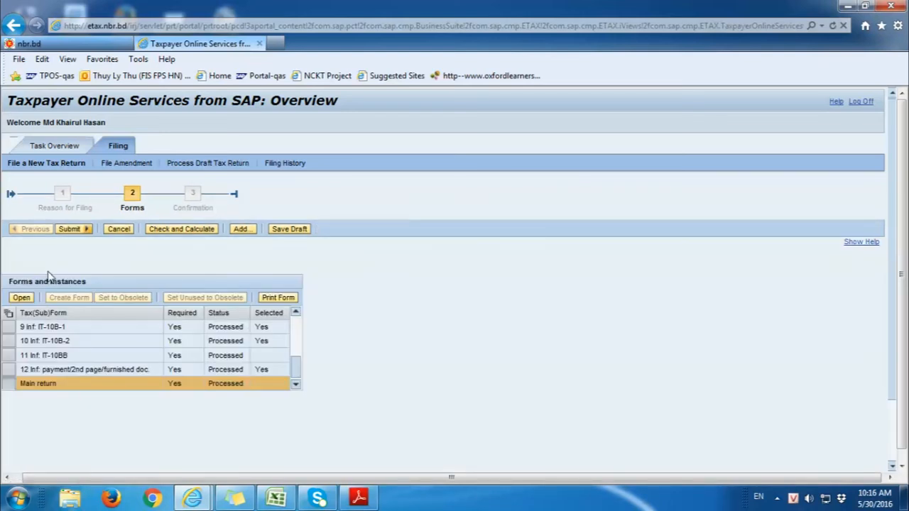
left_click(297, 338)
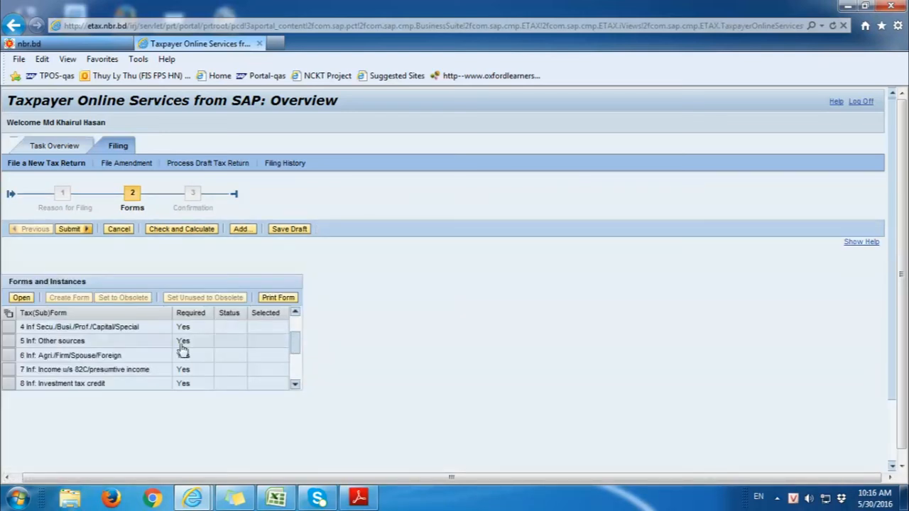
left_click_drag(299, 330, 300, 320)
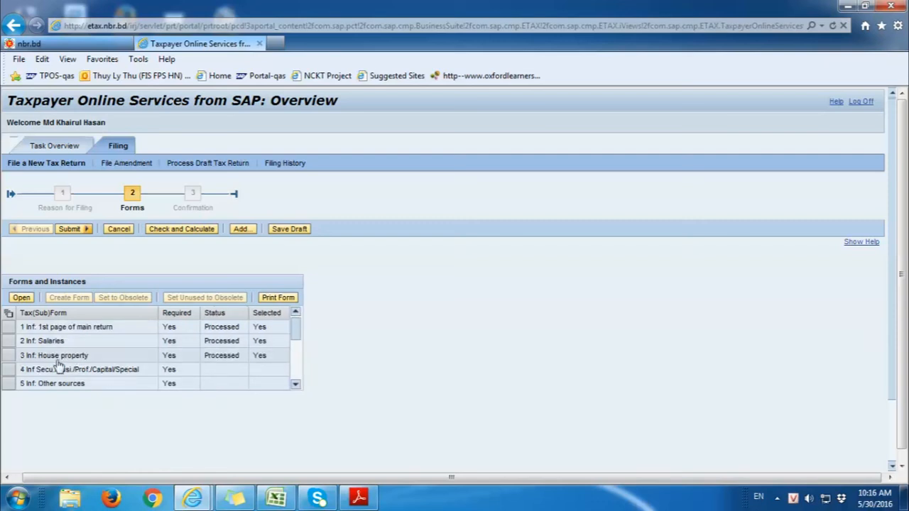
left_click(8, 371)
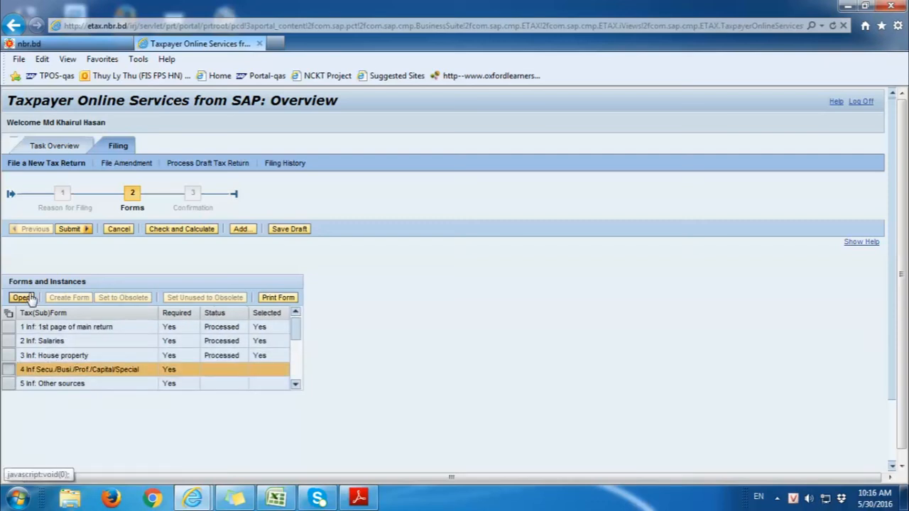
left_click(21, 298)
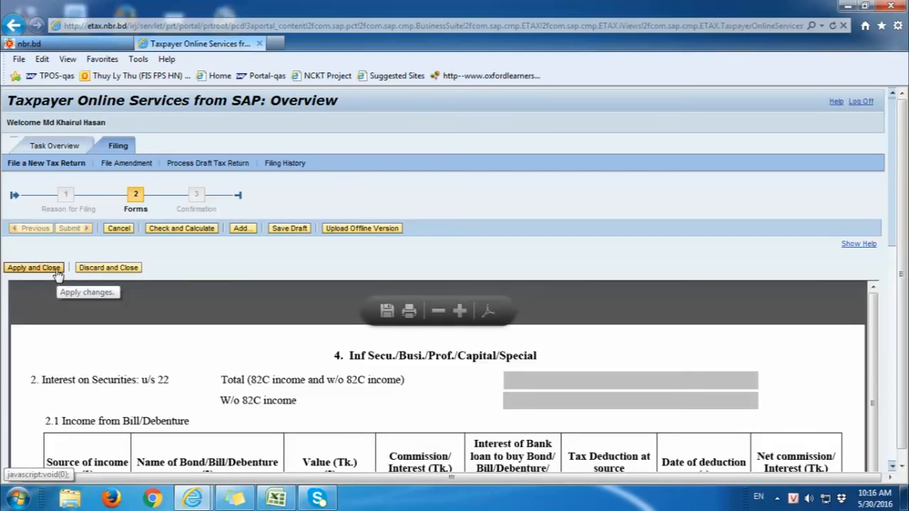
left_click(56, 270)
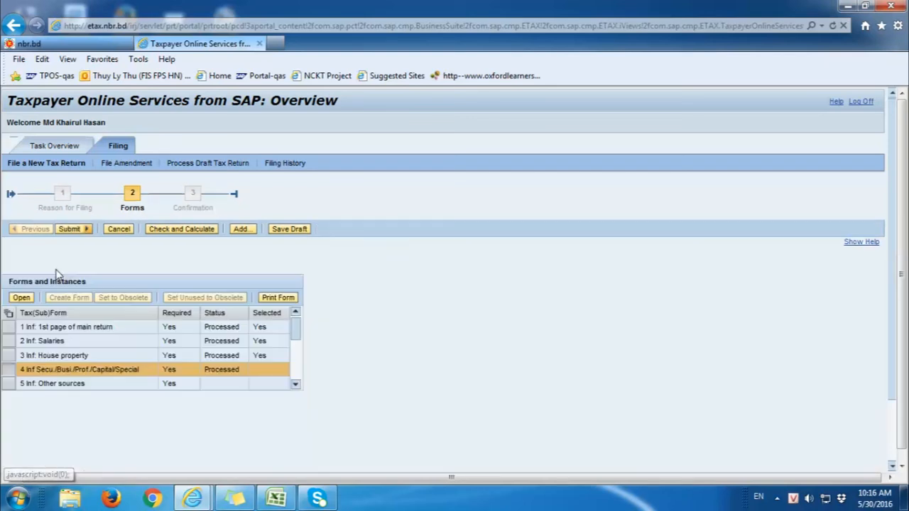
Step: Open and close the Other sources and Agri./Firm/Spouse/Foreign forms unchanged
left_click(9, 383)
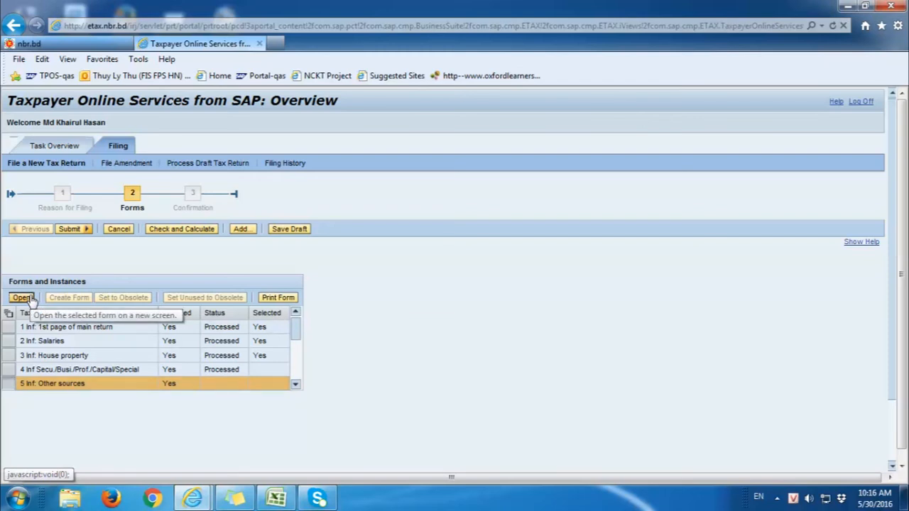
left_click(28, 299)
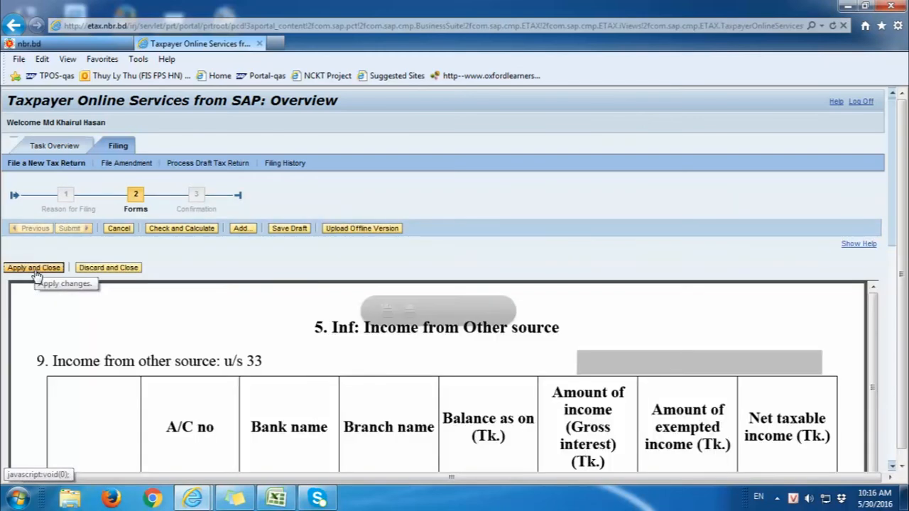
left_click(35, 270)
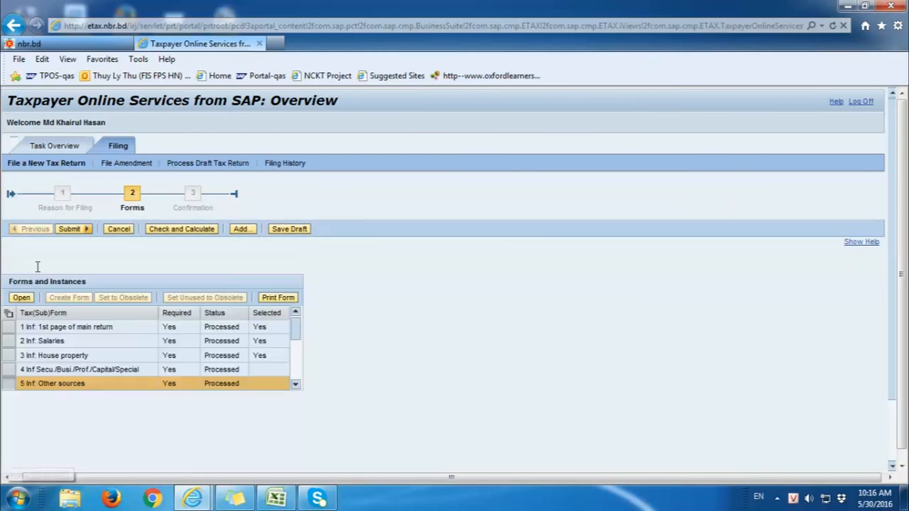
left_click(295, 384)
left_click(295, 384)
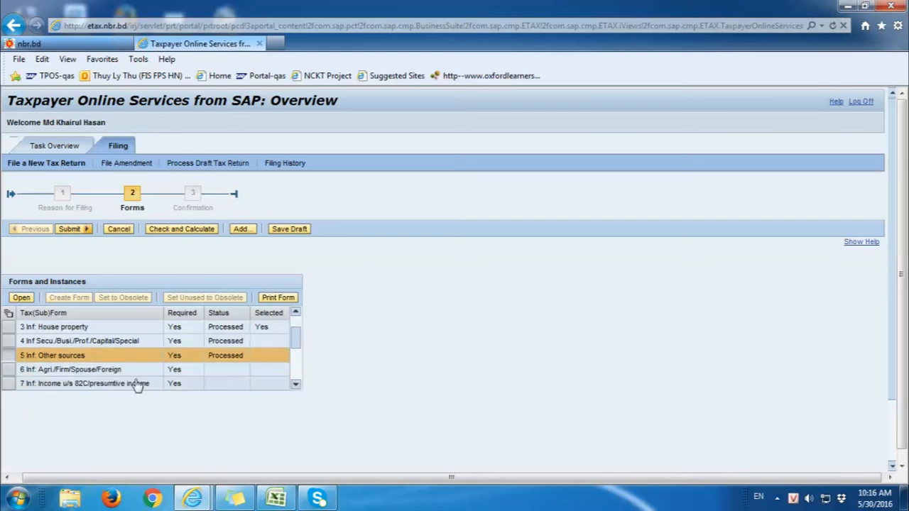
left_click(9, 369)
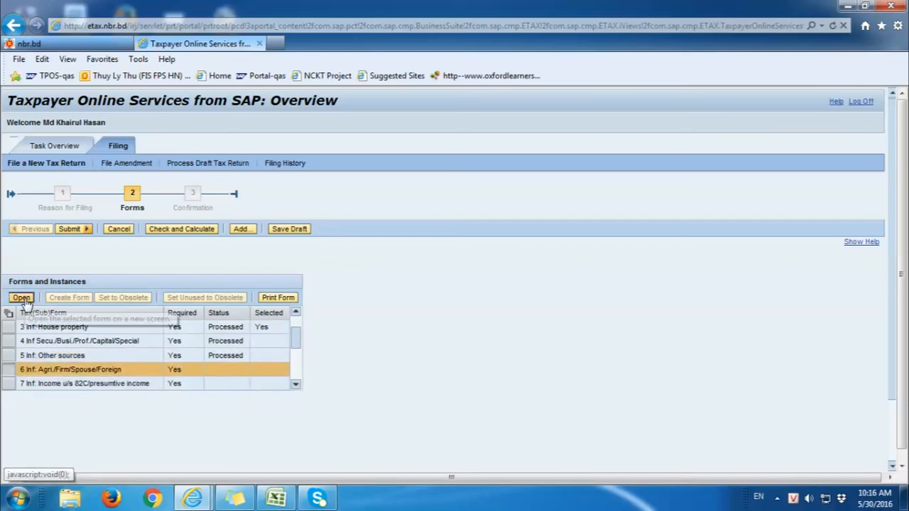
left_click(22, 298)
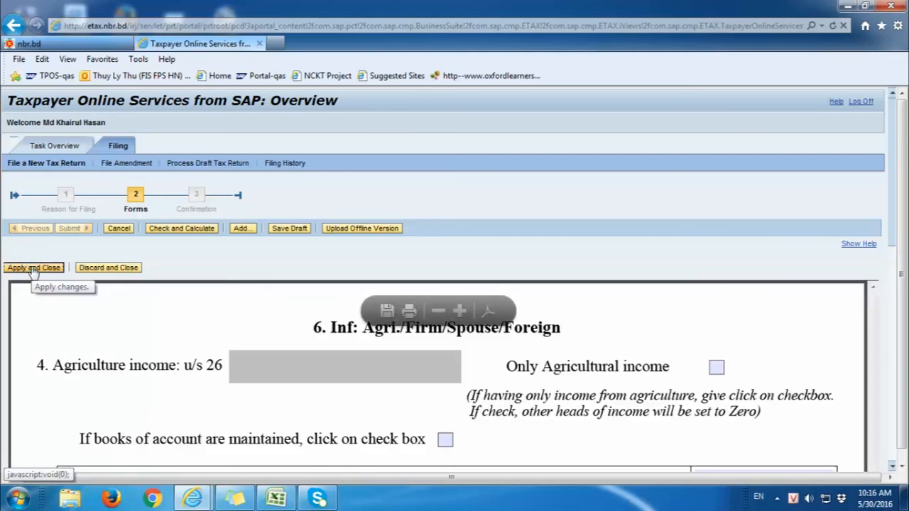
left_click(33, 268)
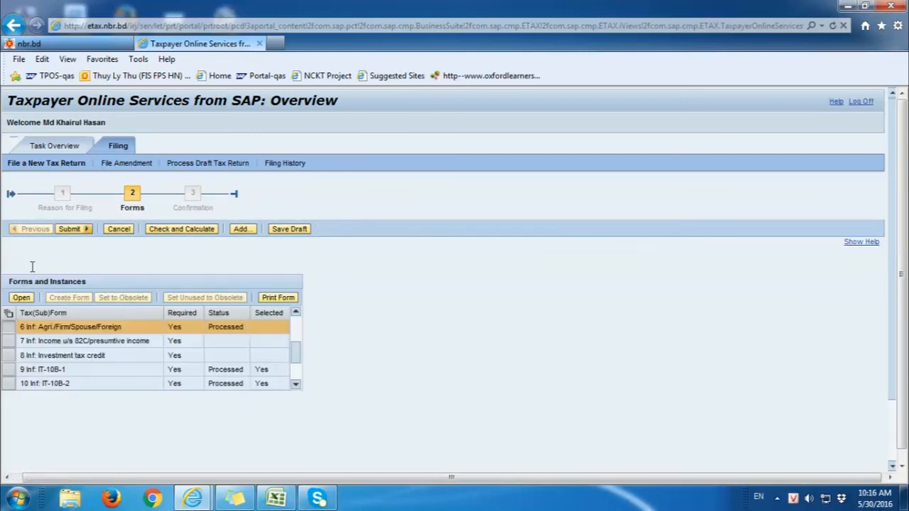
Step: Open and close the Income u/s 82C and Investment tax credit forms, keeping them
left_click(9, 341)
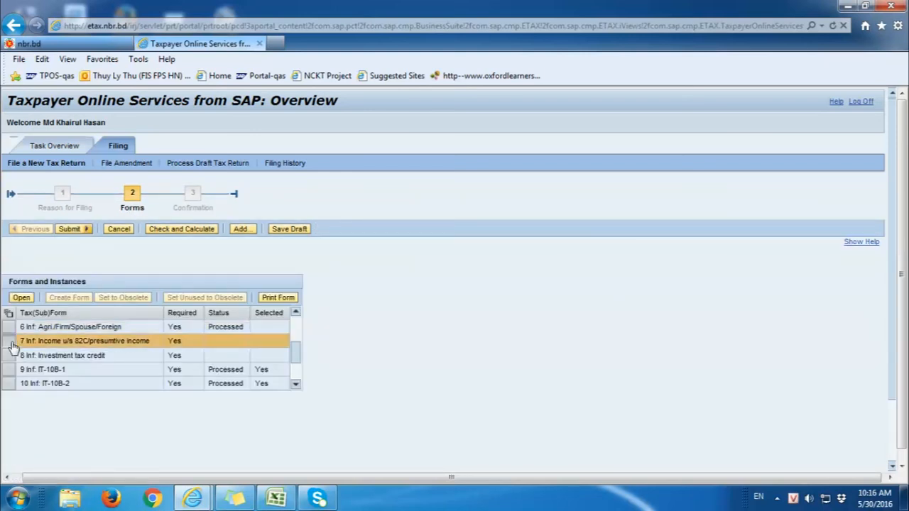
left_click(21, 299)
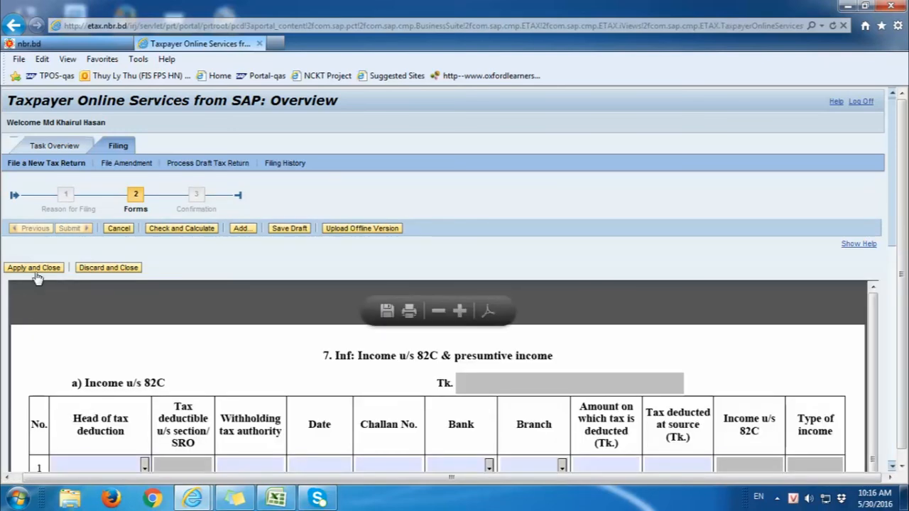
left_click(37, 269)
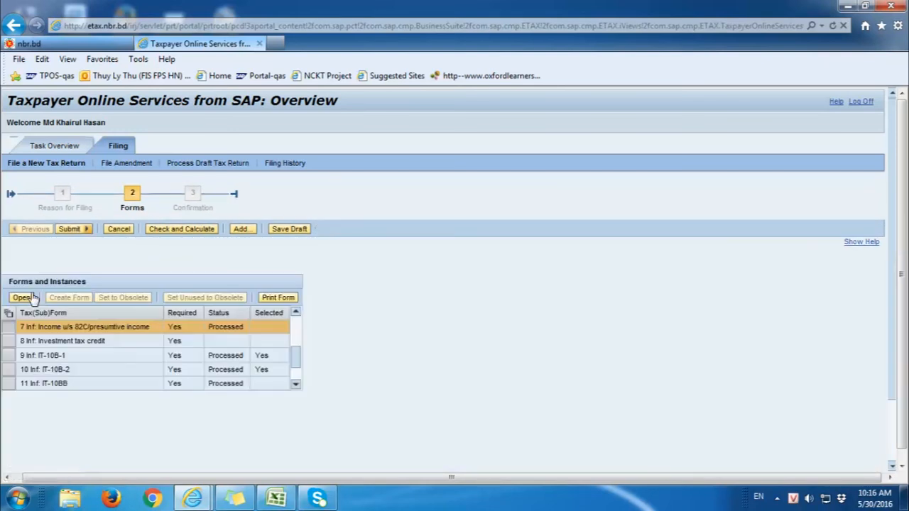
left_click(8, 342)
left_click(22, 298)
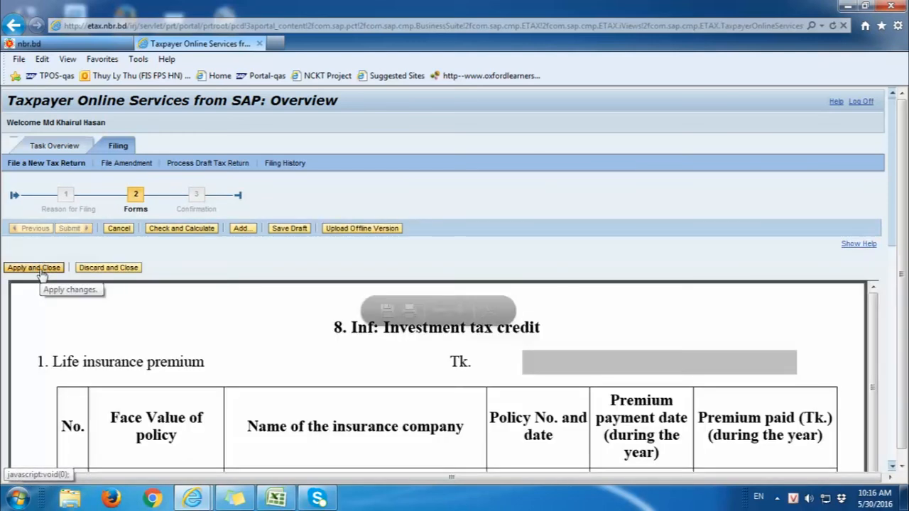
left_click(37, 269)
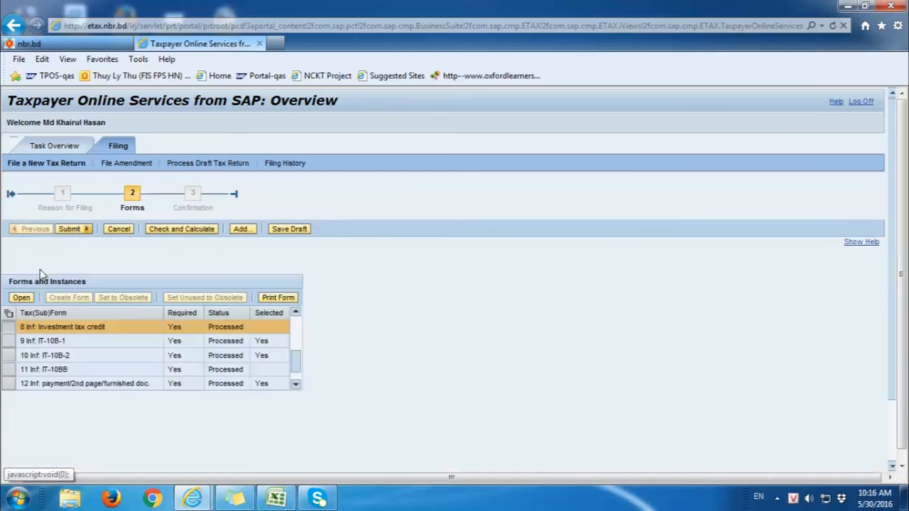
left_click(296, 379)
left_click_drag(298, 378, 296, 324)
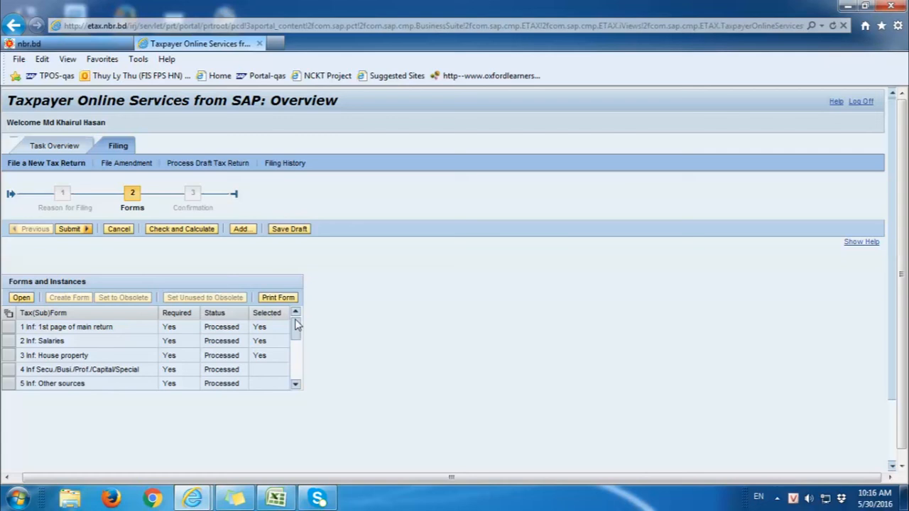
Step: Browse to BP_DailyReport.xlsx, title it 'document', and upload it as an attachment
left_click(250, 233)
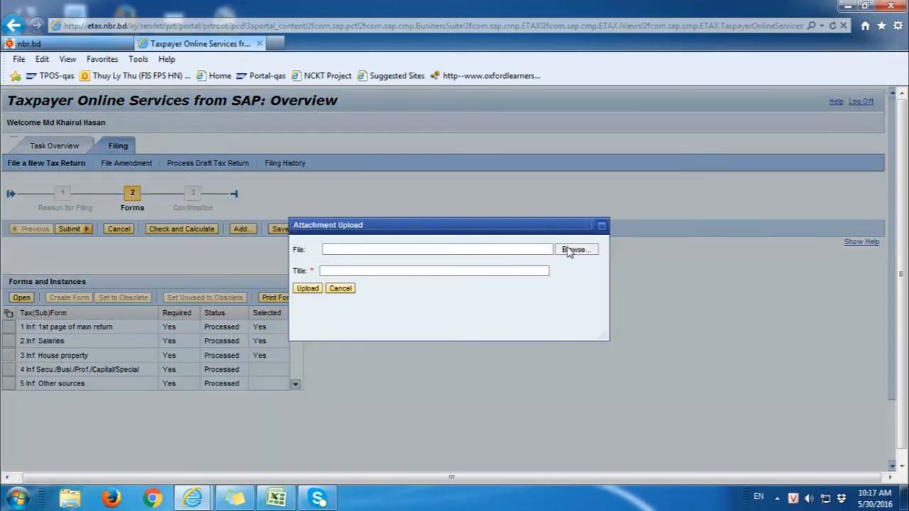
left_click(568, 250)
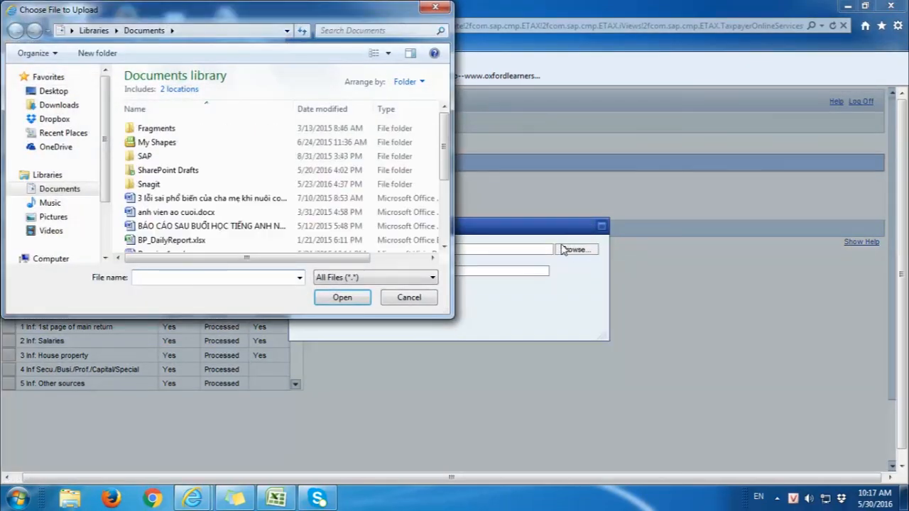
left_click(165, 240)
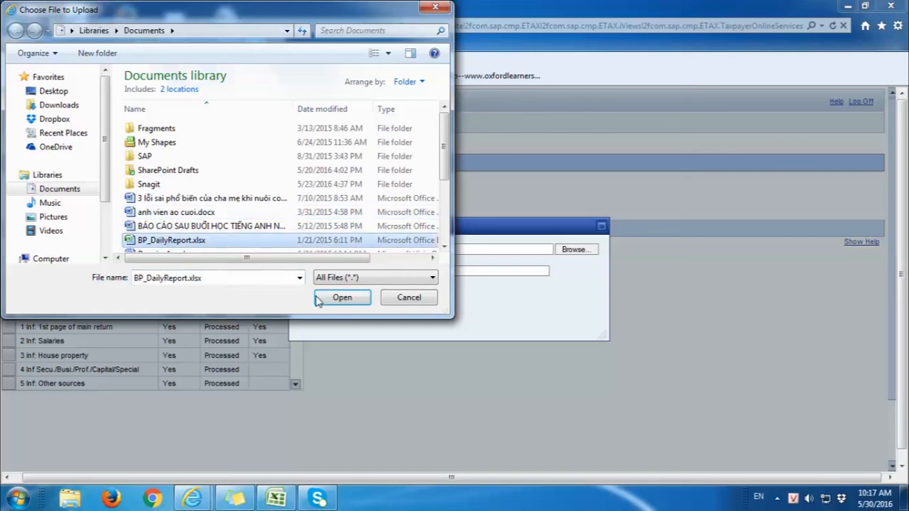
left_click(341, 297)
left_click(332, 271)
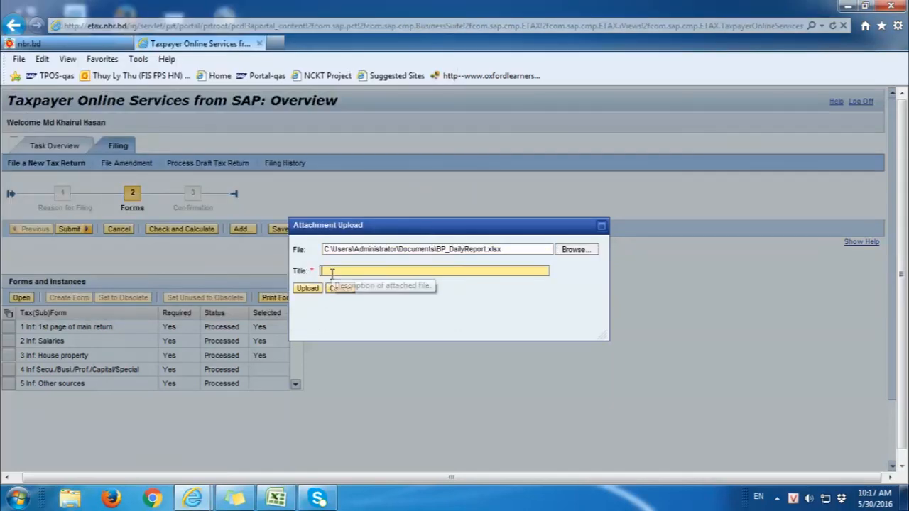
type("document")
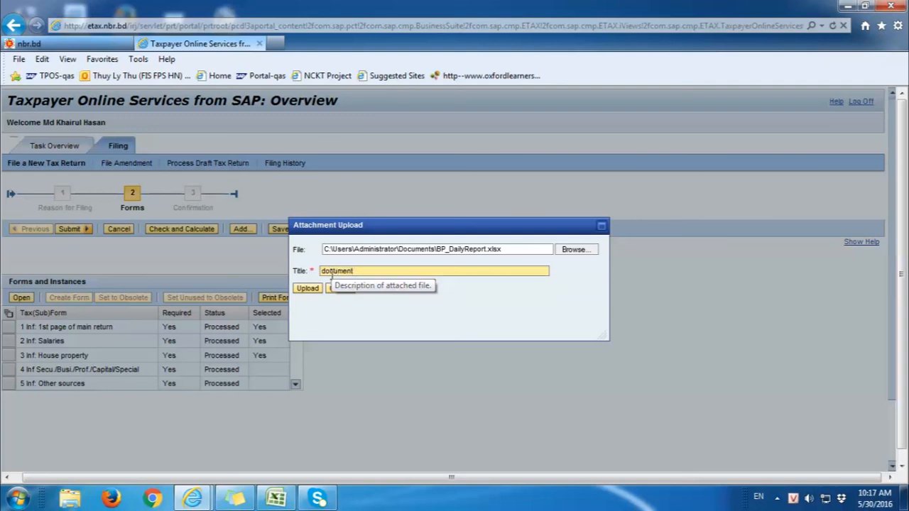
left_click(307, 289)
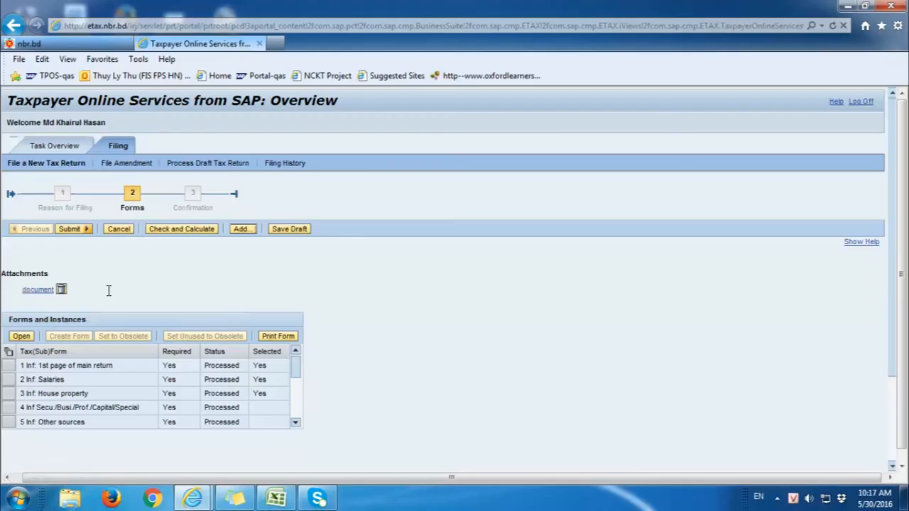
Step: Submit and confirm the IT-11GA return, then review the submission ID, date and 47,667.00 payable
left_click(69, 229)
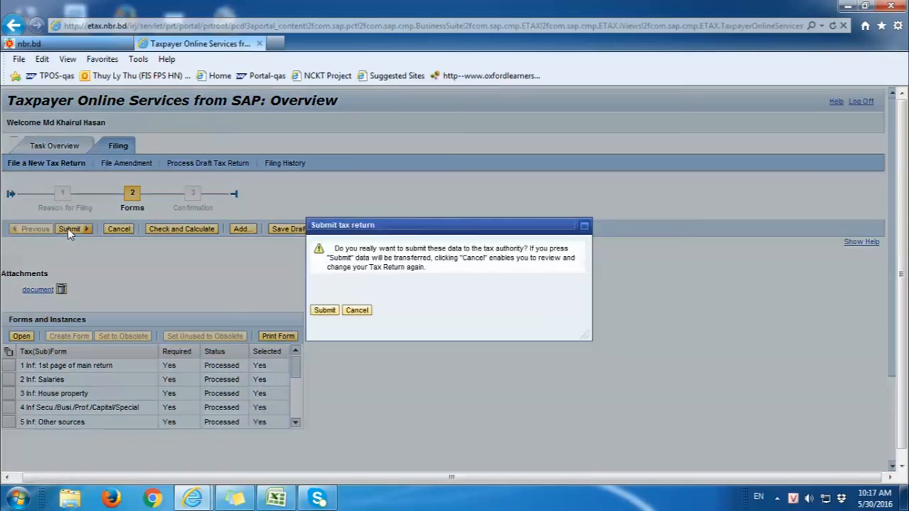
left_click(328, 313)
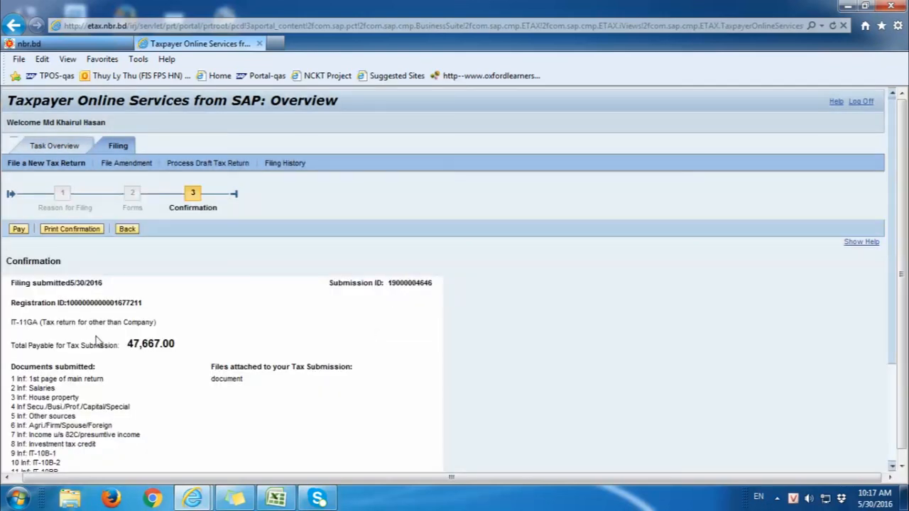
left_click_drag(58, 304, 142, 304)
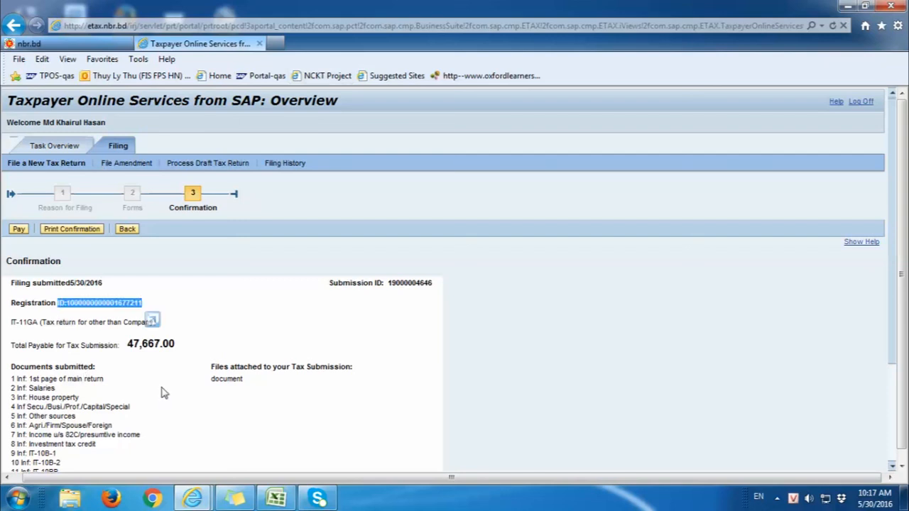
left_click_drag(126, 345, 199, 346)
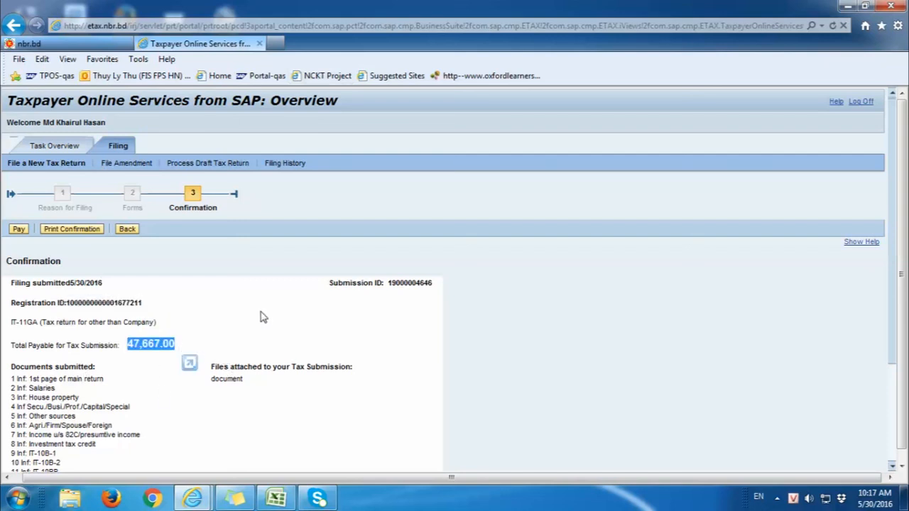
left_click(327, 291)
left_click_drag(326, 287, 331, 286)
left_click(371, 315)
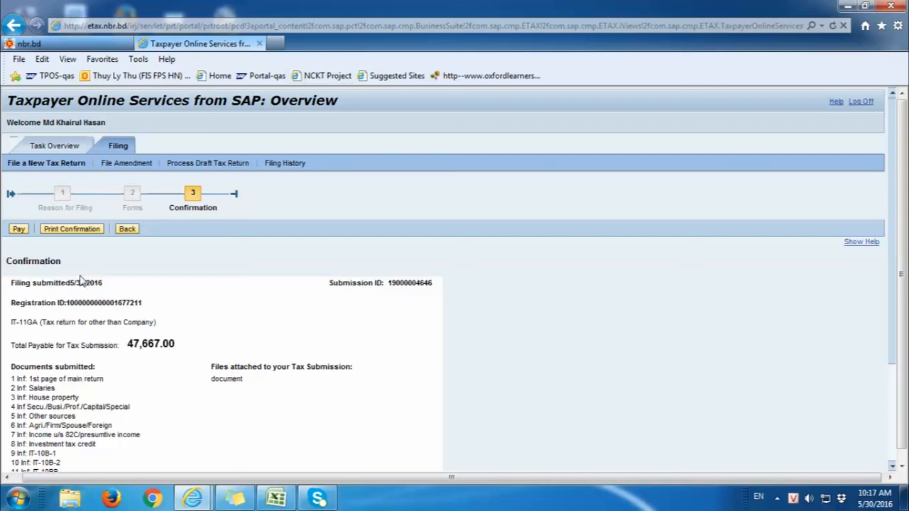
left_click_drag(330, 291, 424, 290)
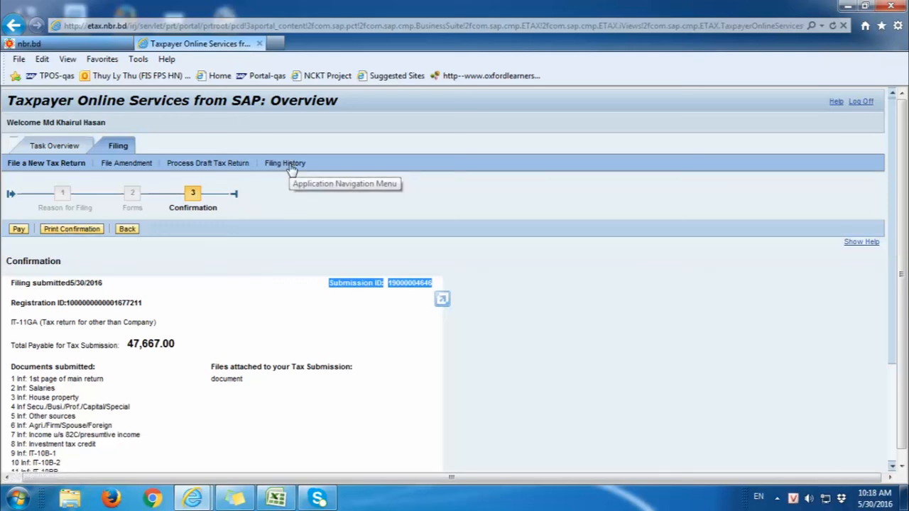
Step: Search filing history with tax type Other than Company Form for IT-11GA, 3/1/2016–5/30/2016
left_click(285, 164)
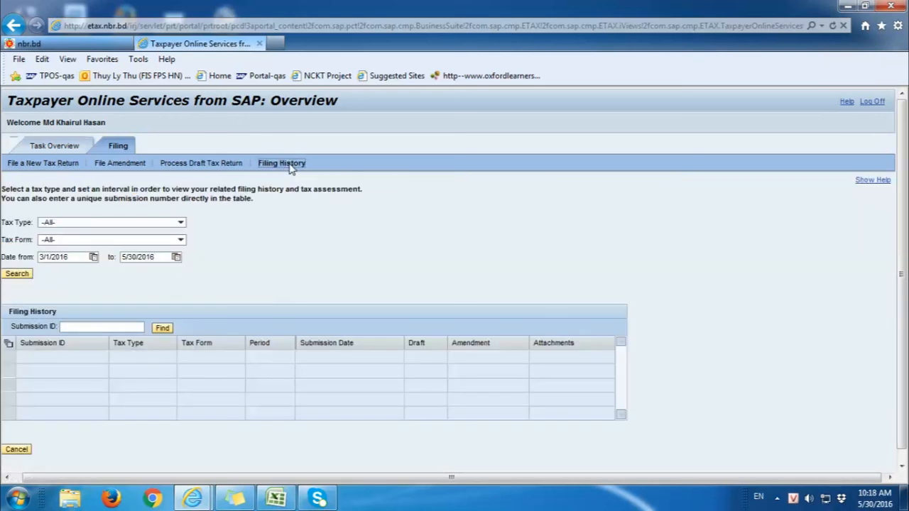
left_click(181, 223)
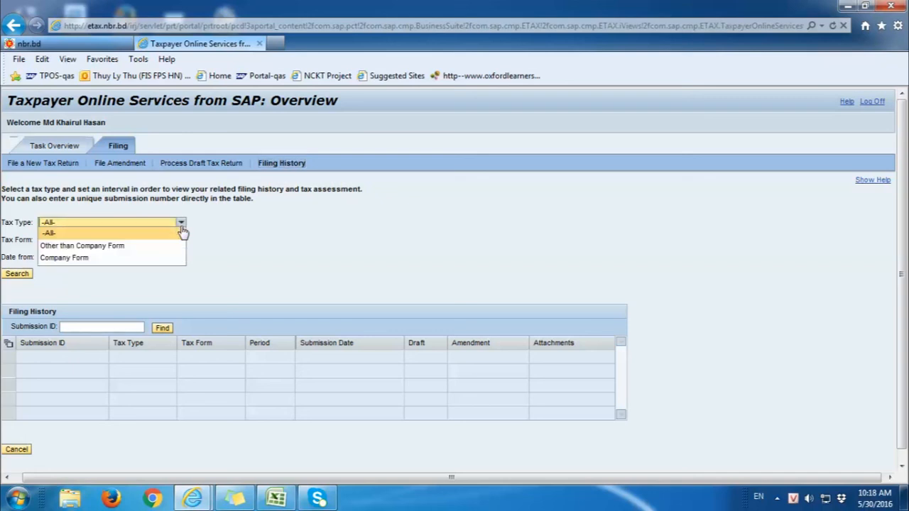
left_click(131, 246)
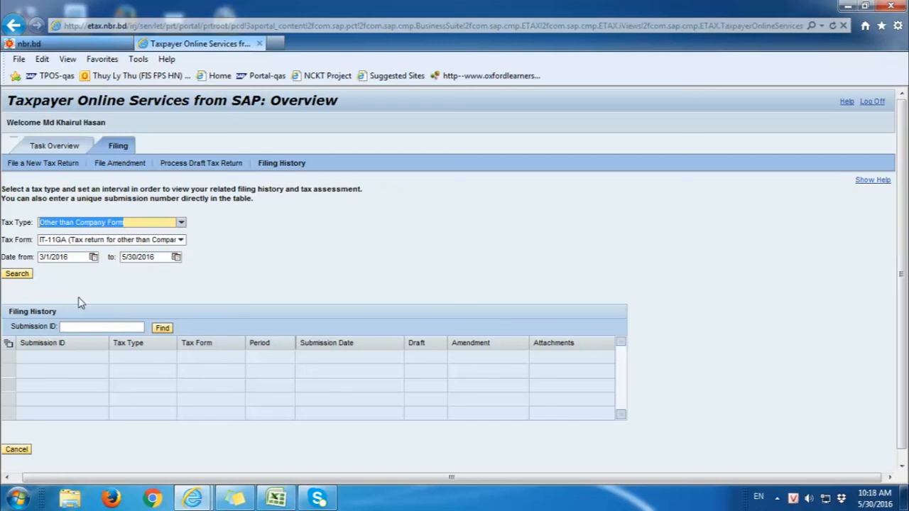
left_click(30, 275)
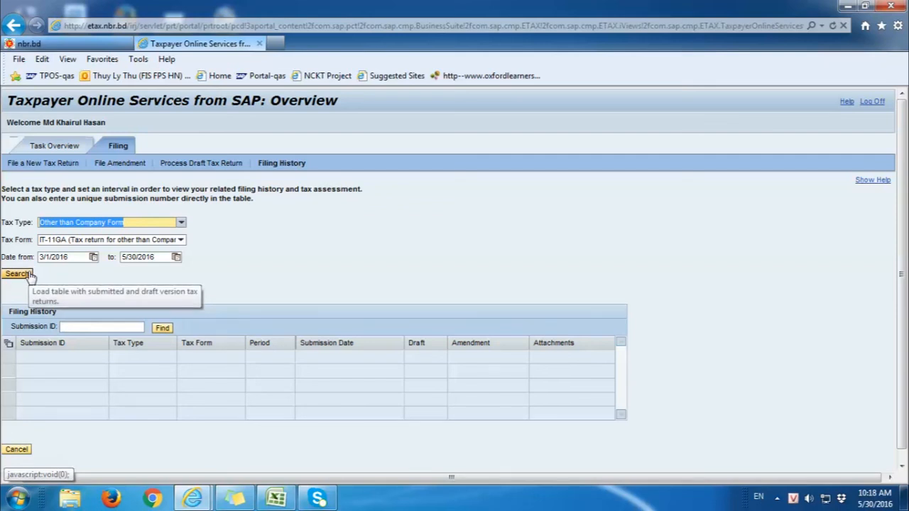
left_click(78, 329)
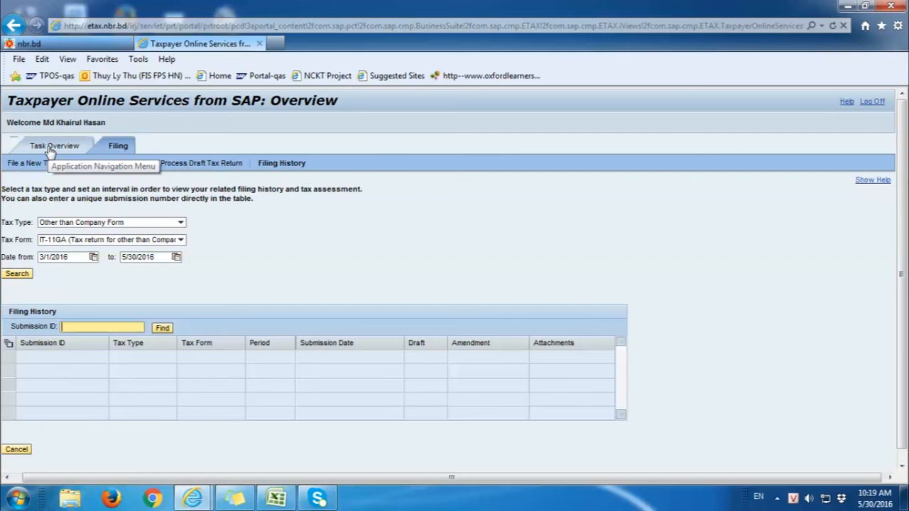
Step: Switch to Task Overview and open, then close, the correspondence Date from calendar unchanged
left_click(50, 149)
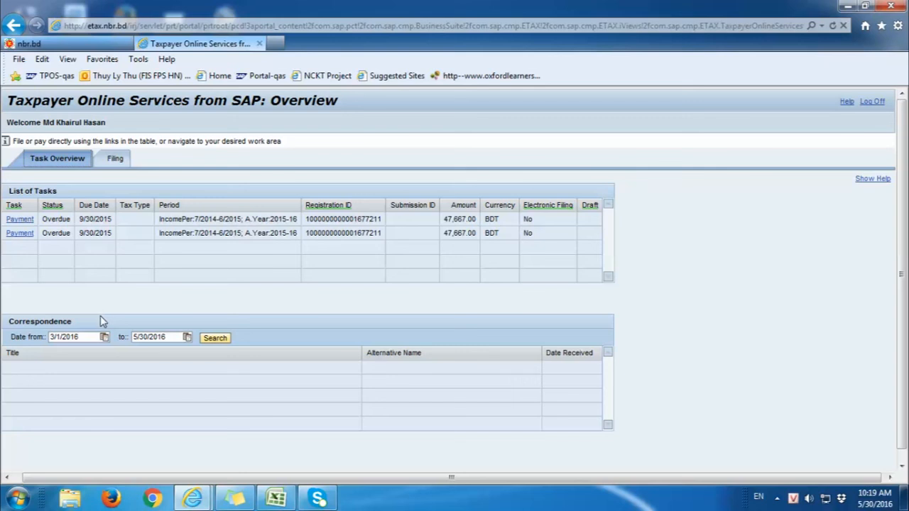
left_click(104, 336)
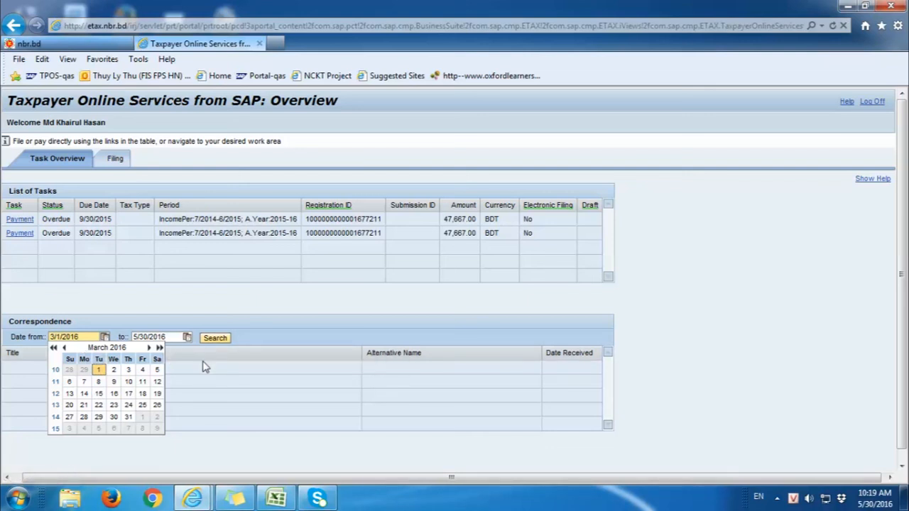
left_click(212, 341)
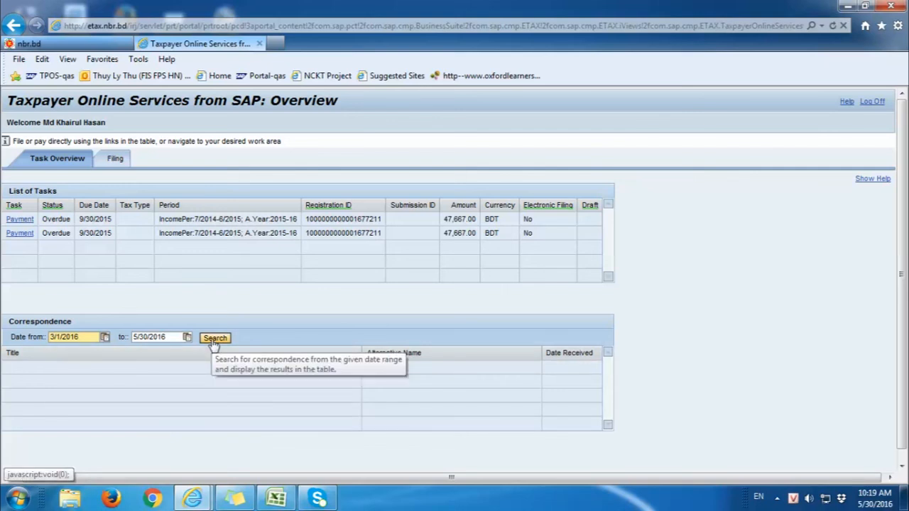